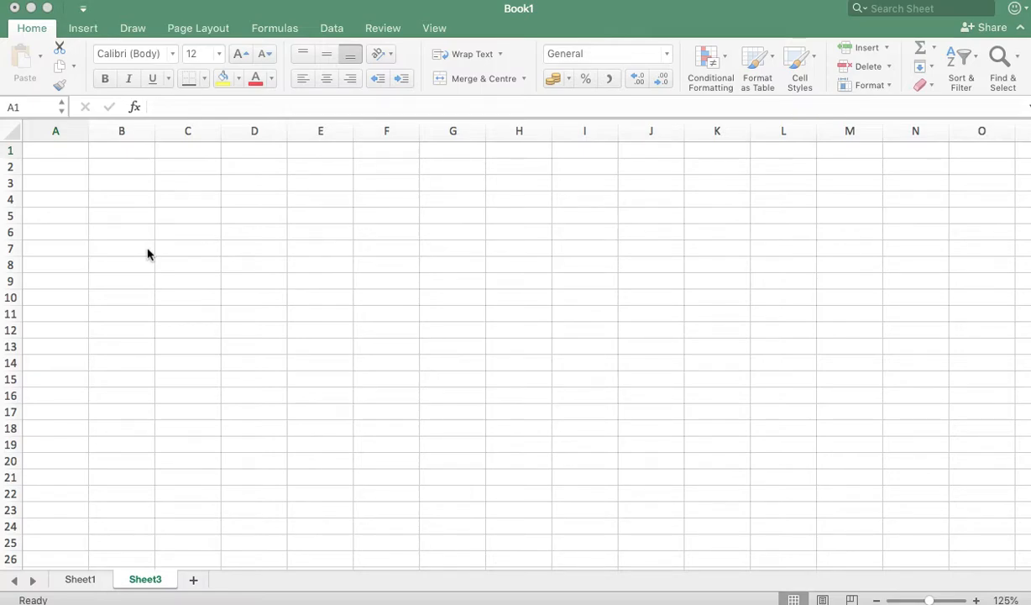
Step: Widen column B to 45.83 (280 pixels) by dragging its header border
{"action": "left_click", "coordinate": [109, 222]}
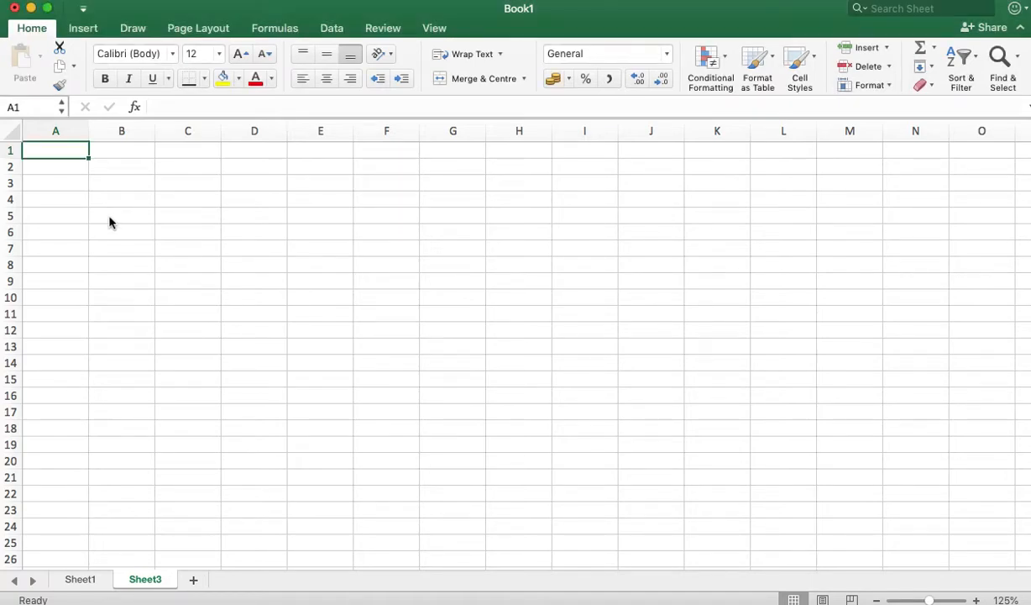
{"action": "left_click_drag", "start_coordinate": [110, 222], "coordinate": [120, 207]}
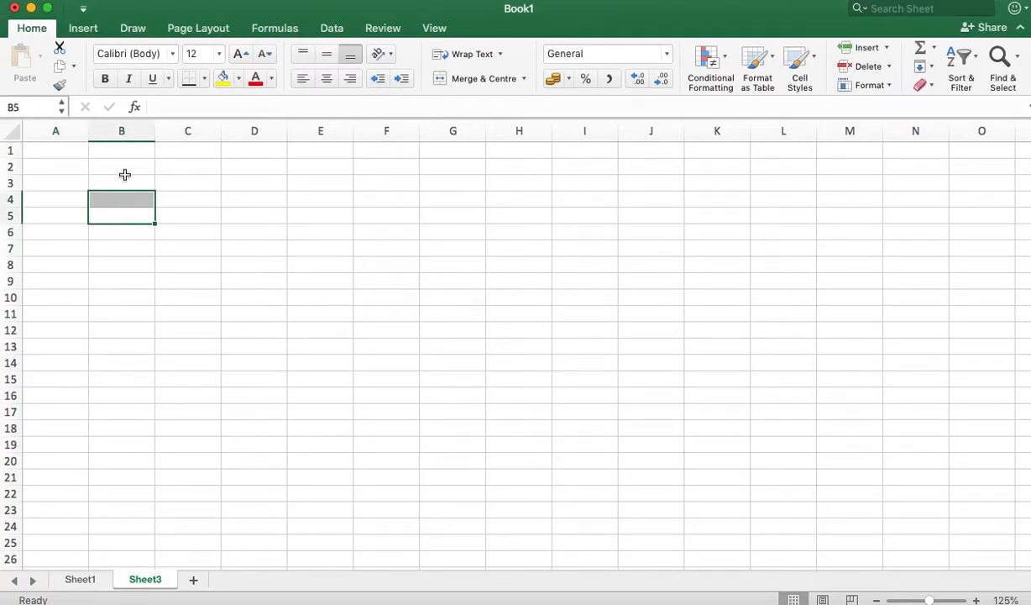
{"action": "left_click", "coordinate": [125, 172]}
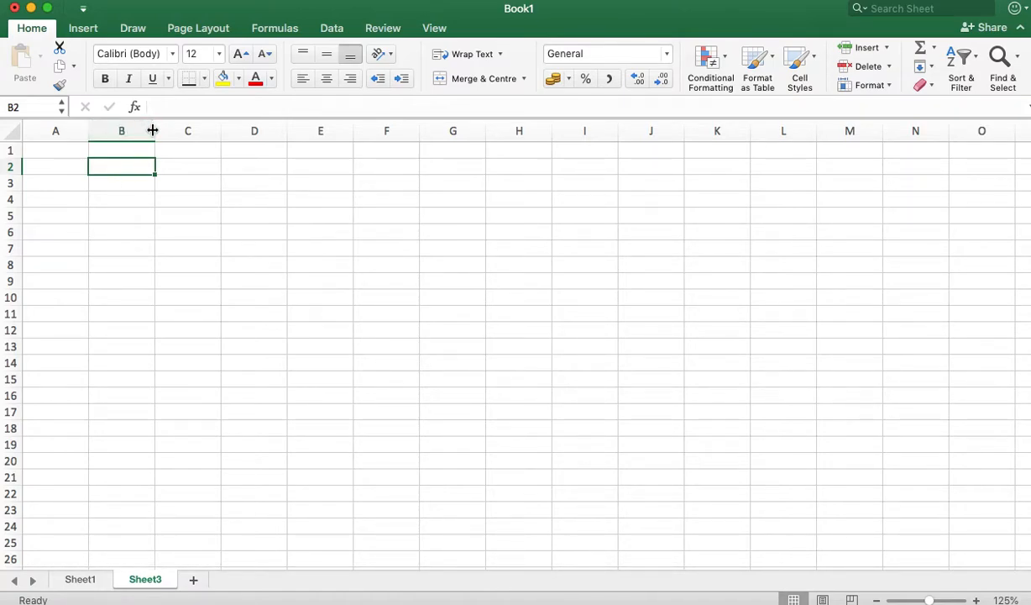
{"action": "left_click", "coordinate": [63, 130]}
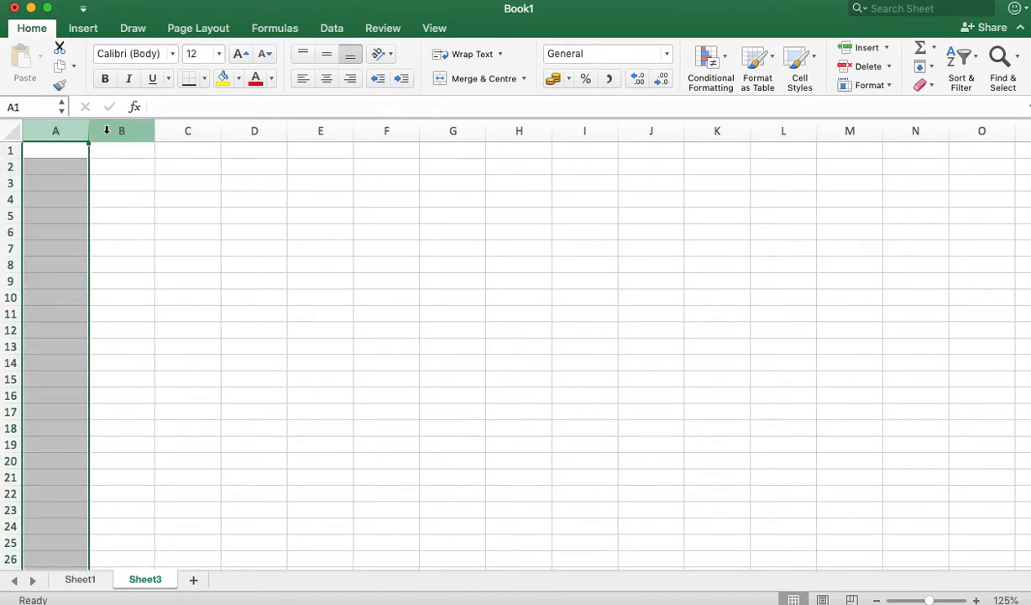
{"action": "left_click", "coordinate": [121, 130]}
{"action": "left_click", "coordinate": [186, 130]}
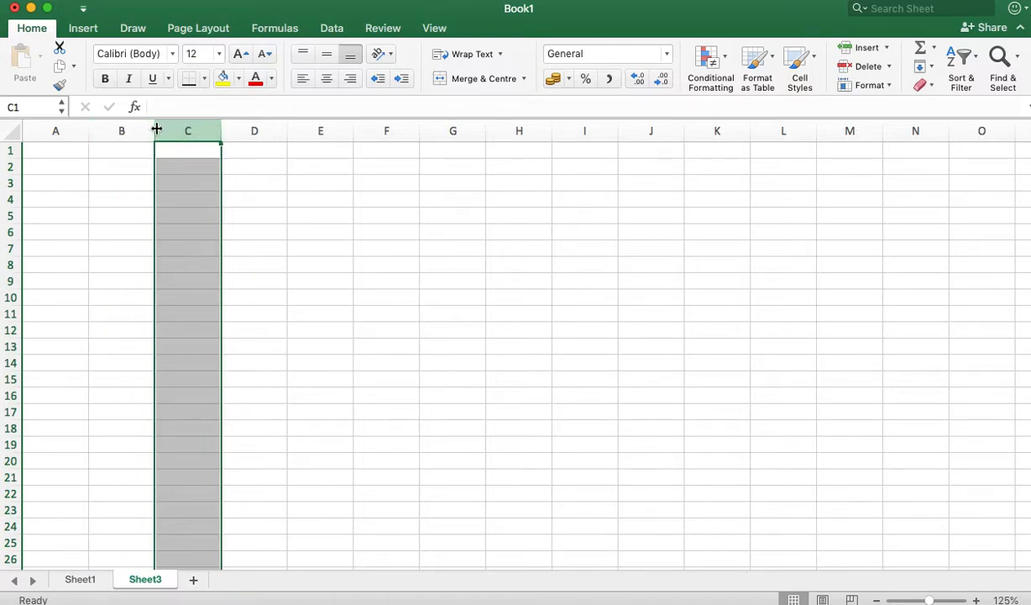
{"action": "left_click_drag", "start_coordinate": [156, 128], "coordinate": [409, 145]}
{"action": "left_click", "coordinate": [226, 304]}
{"action": "left_click", "coordinate": [119, 156]}
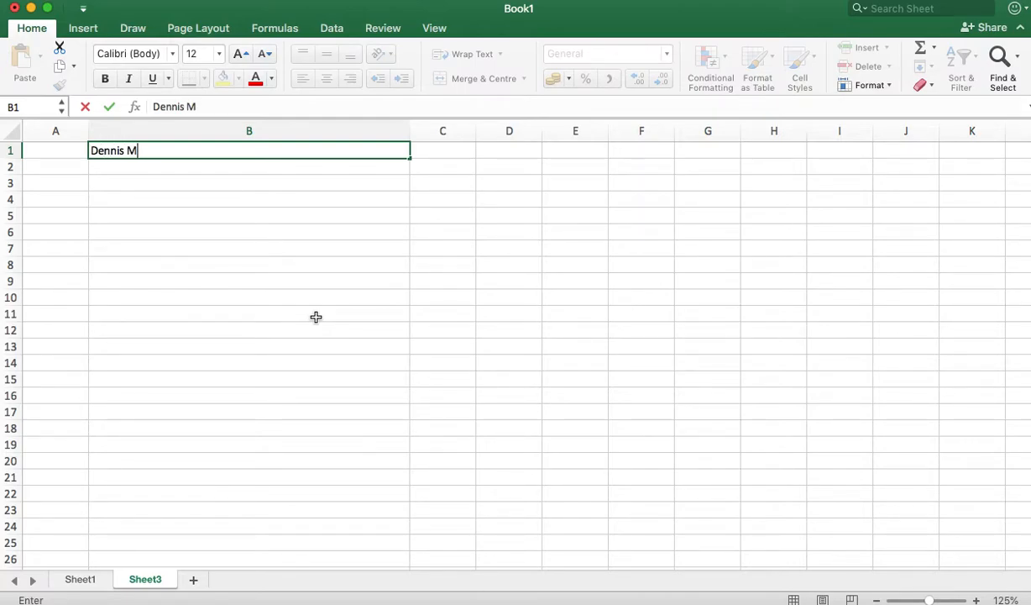
Step: Enter the candidate's full name in cell B1 as the CV heading
{"action": "left_click", "coordinate": [148, 267]}
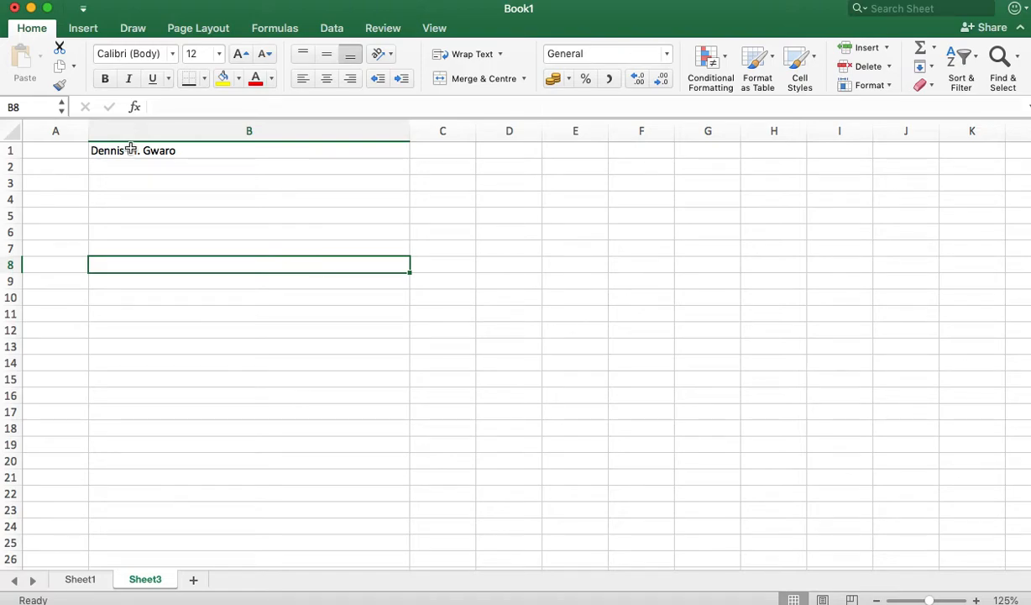
{"action": "left_click", "coordinate": [132, 150]}
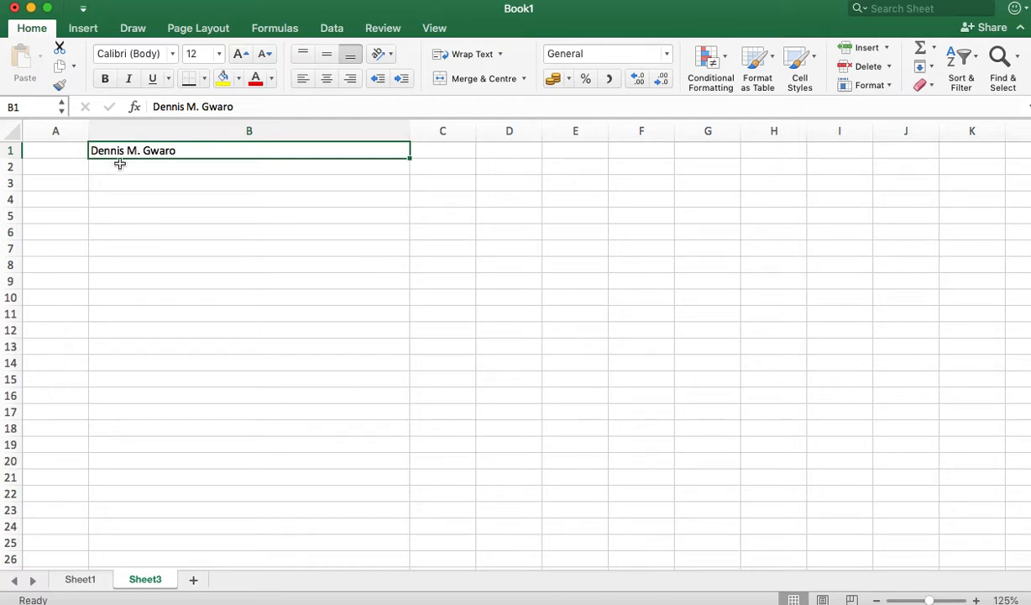
{"action": "left_click", "coordinate": [120, 166]}
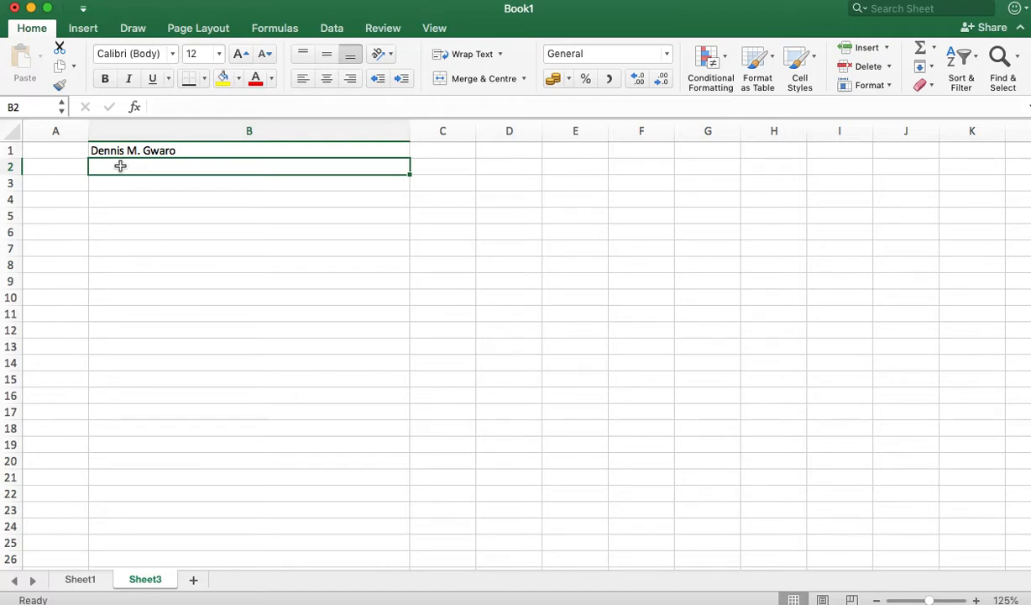
Step: Fill cell B2 with the candidate's phone number followed by their e-mail address
{"action": "double_click", "coordinate": [120, 166]}
{"action": "type", "text": "0"}
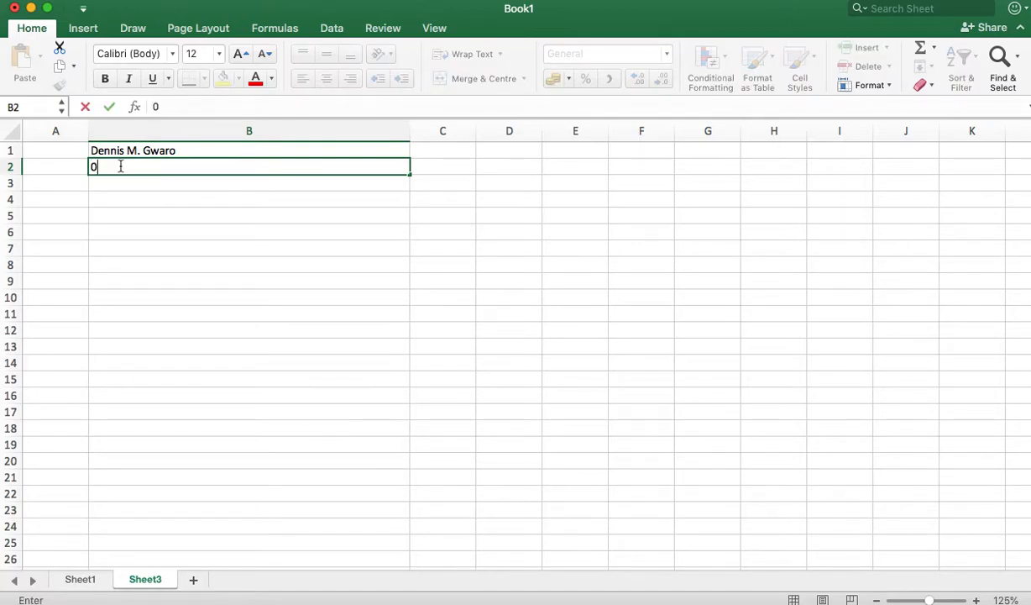
{"action": "type", "text": "71234567"}
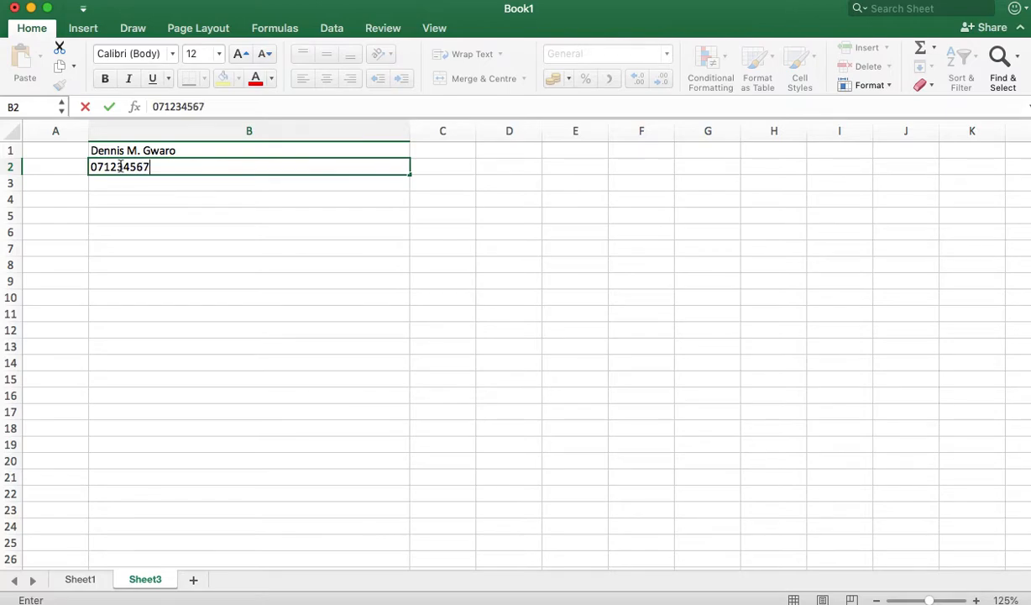
{"action": "type", "text": "89 youremai"}
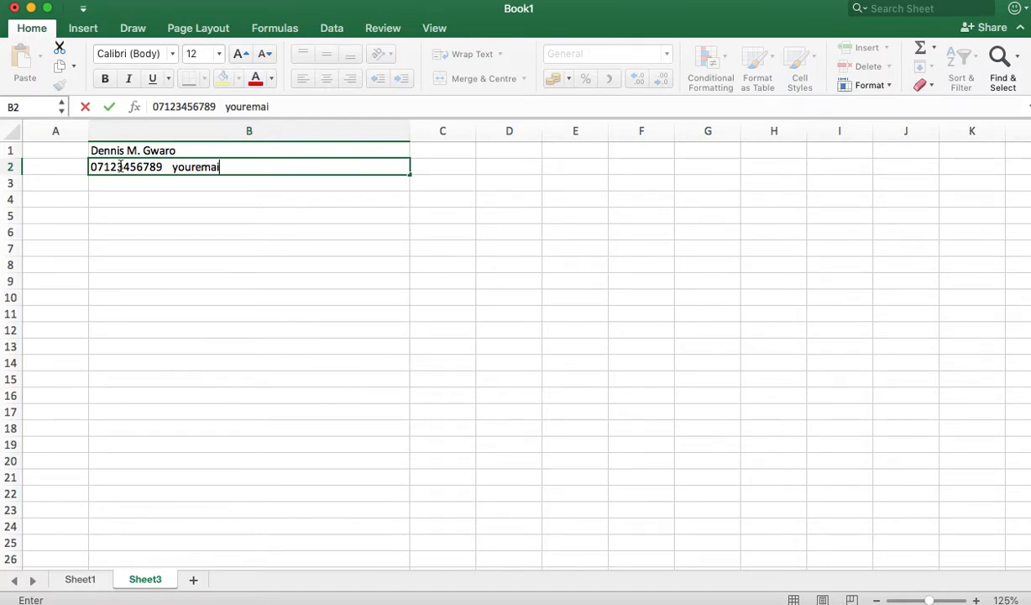
{"action": "type", "text": "l@gmail"}
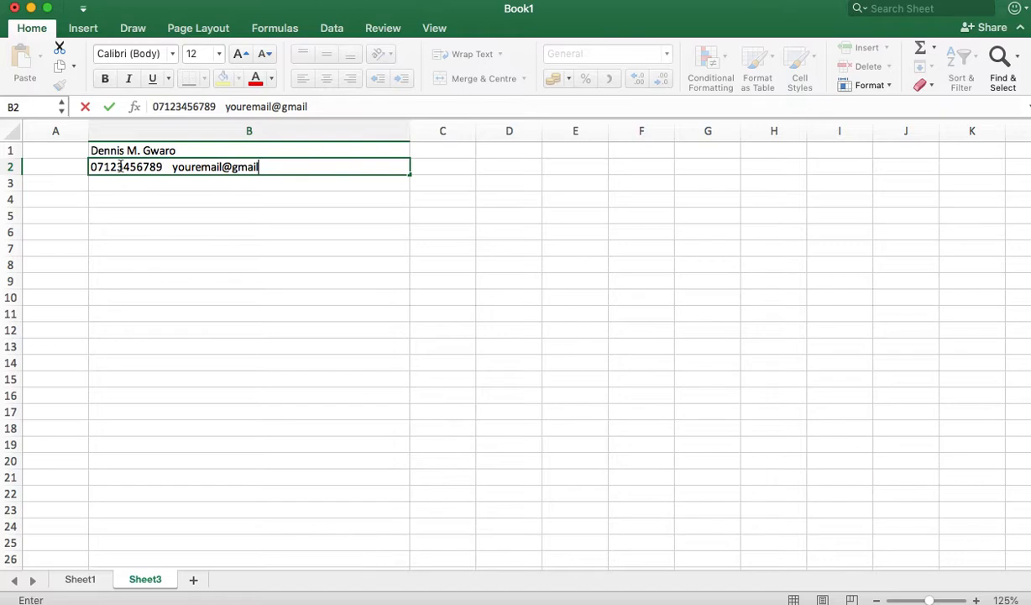
{"action": "type", "text": ".com"}
{"action": "key", "text": "Return"}
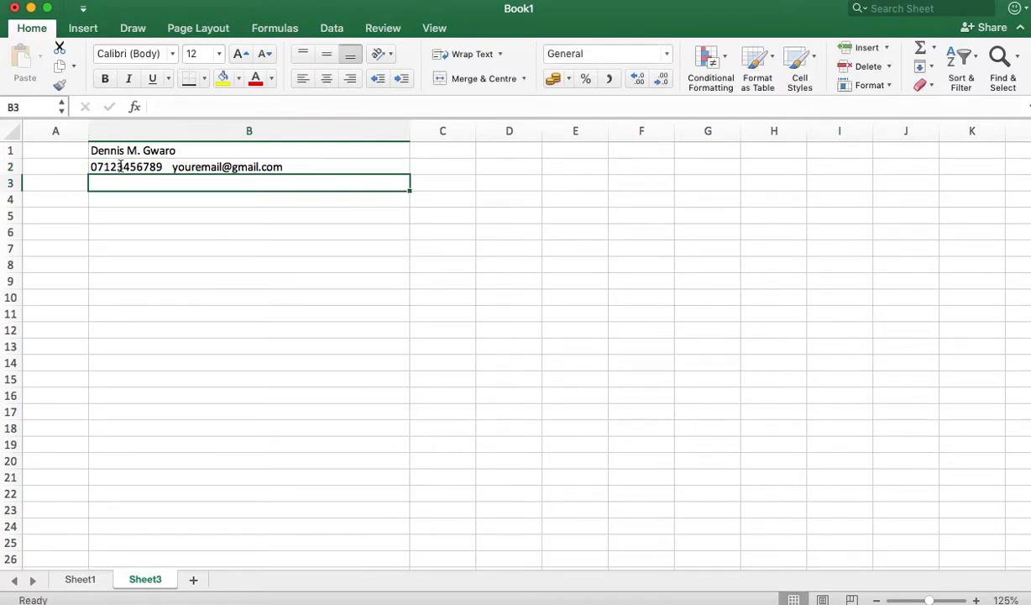
Step: Label cell A3 'Objective'
{"action": "left_click", "coordinate": [37, 183]}
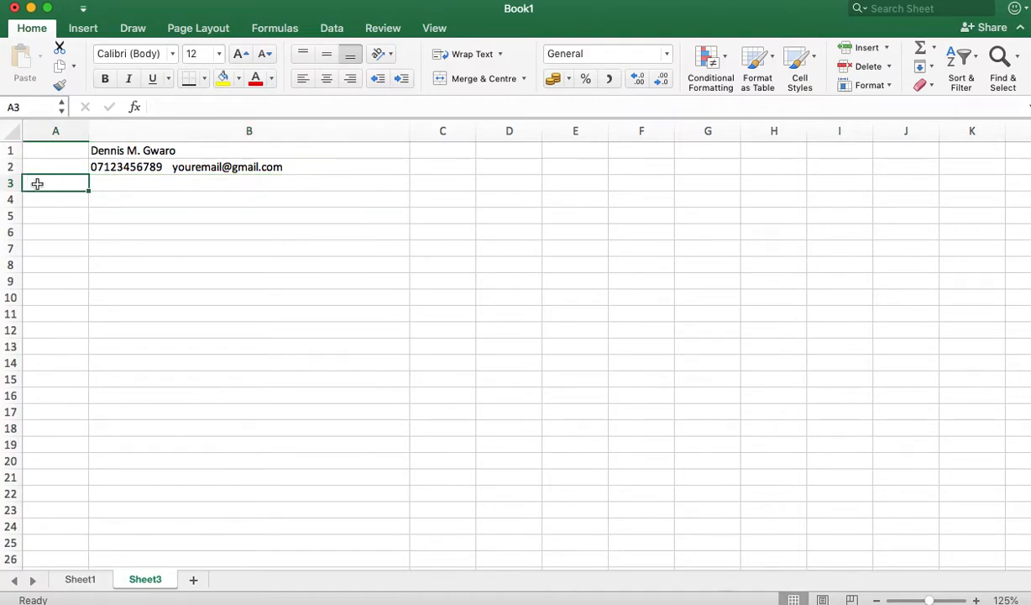
{"action": "type", "text": "Objec"}
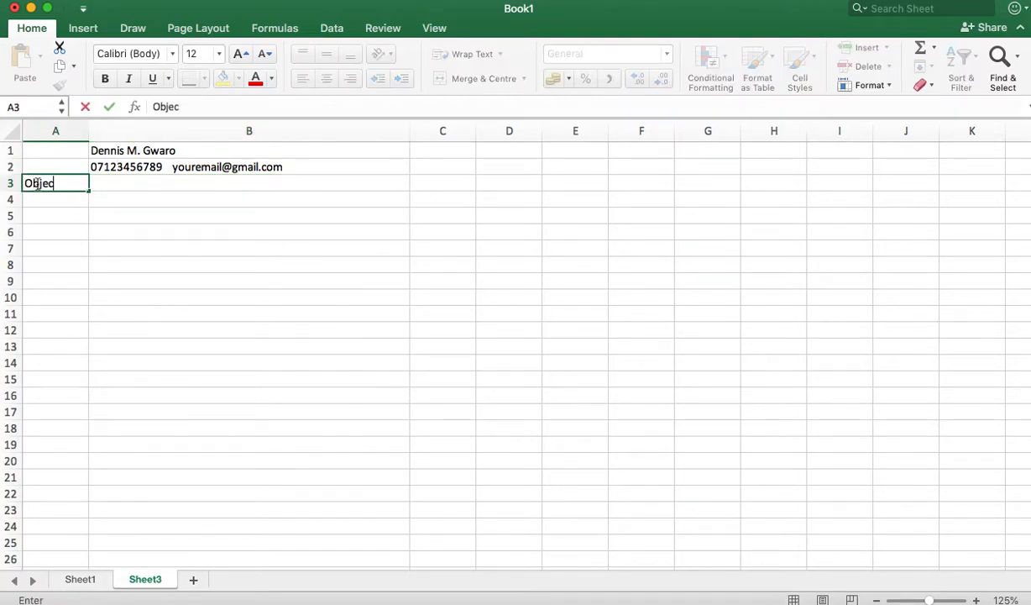
{"action": "type", "text": "tive"}
{"action": "key", "text": "Tab"}
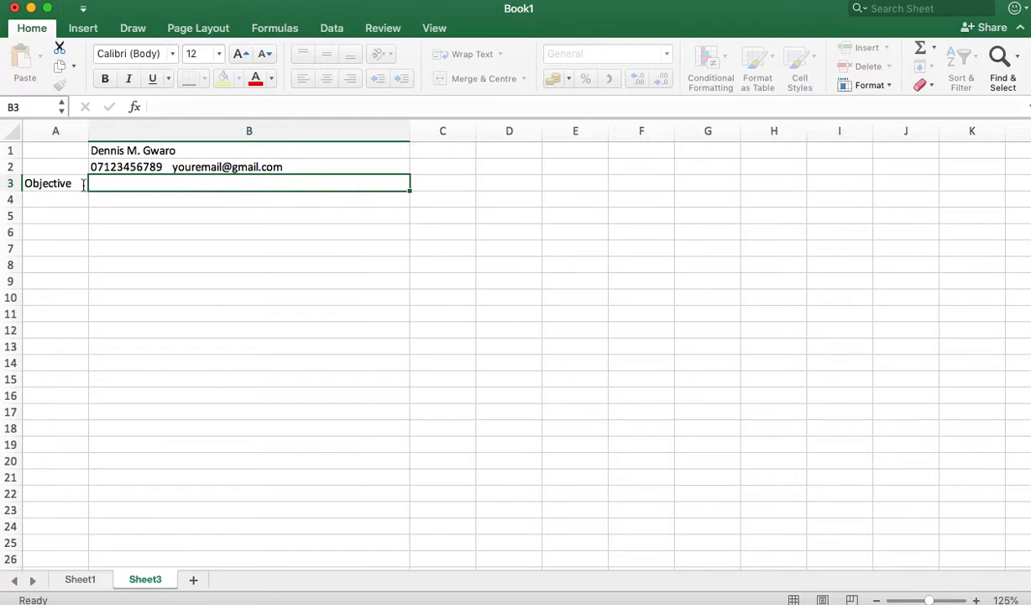
Step: Type 'Here is where you can write your objective on the job you are looking for' in B3
{"action": "type", "text": "Here"}
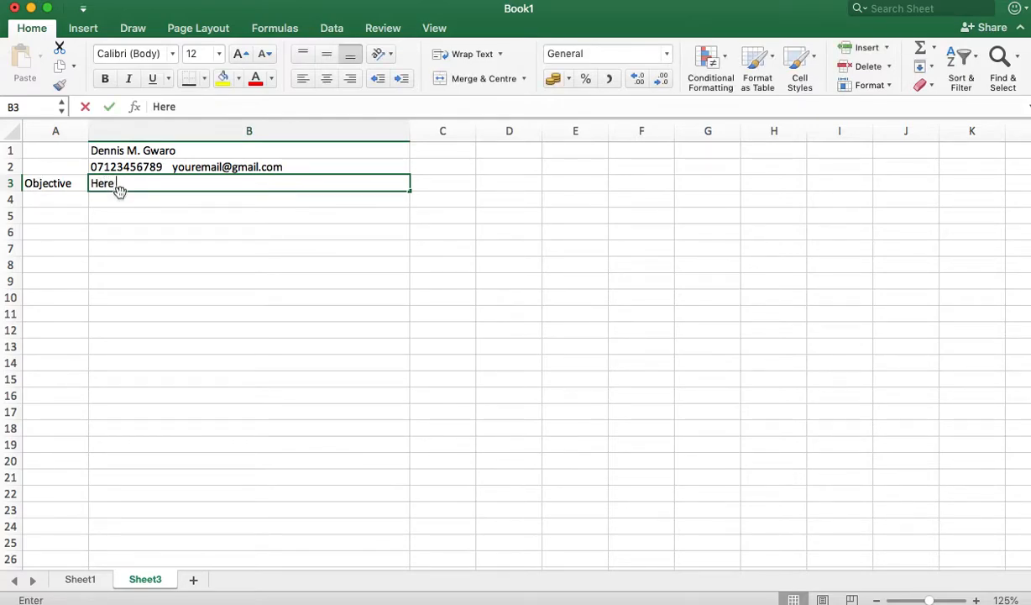
{"action": "type", "text": " i"}
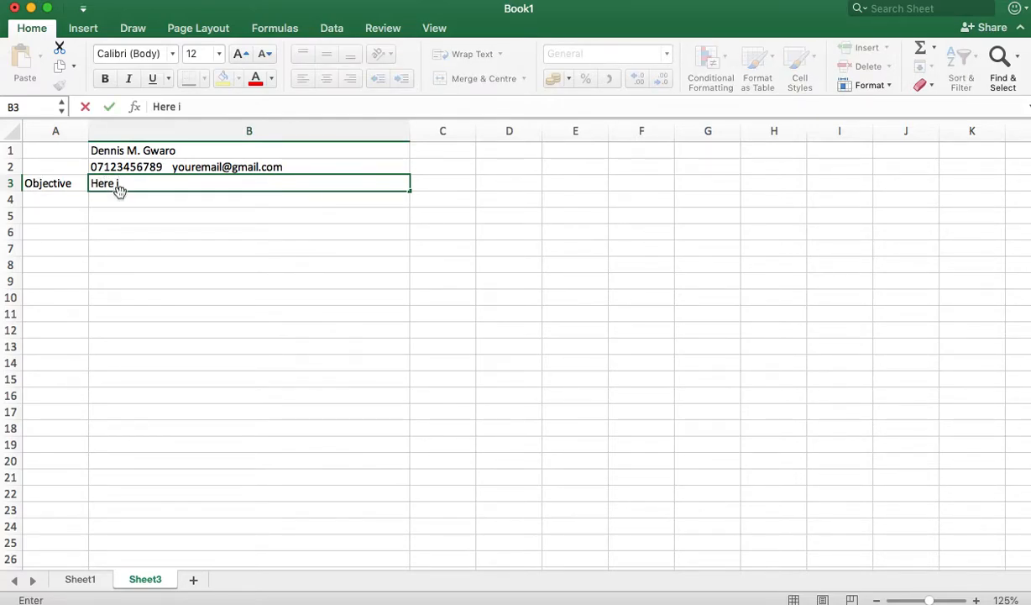
{"action": "type", "text": "s where your"}
{"action": "key", "text": "BackSpace"}
{"action": "type", "text": "can write your objectik"}
{"action": "key", "text": "BackSpace"}
{"action": "type", "text": "ve on "}
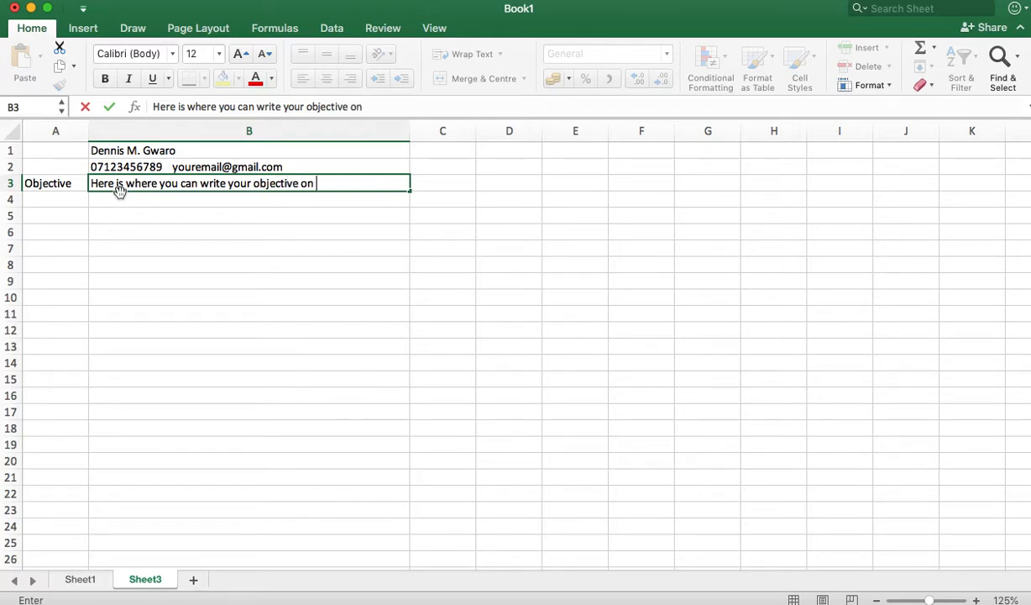
{"action": "type", "text": "the job "}
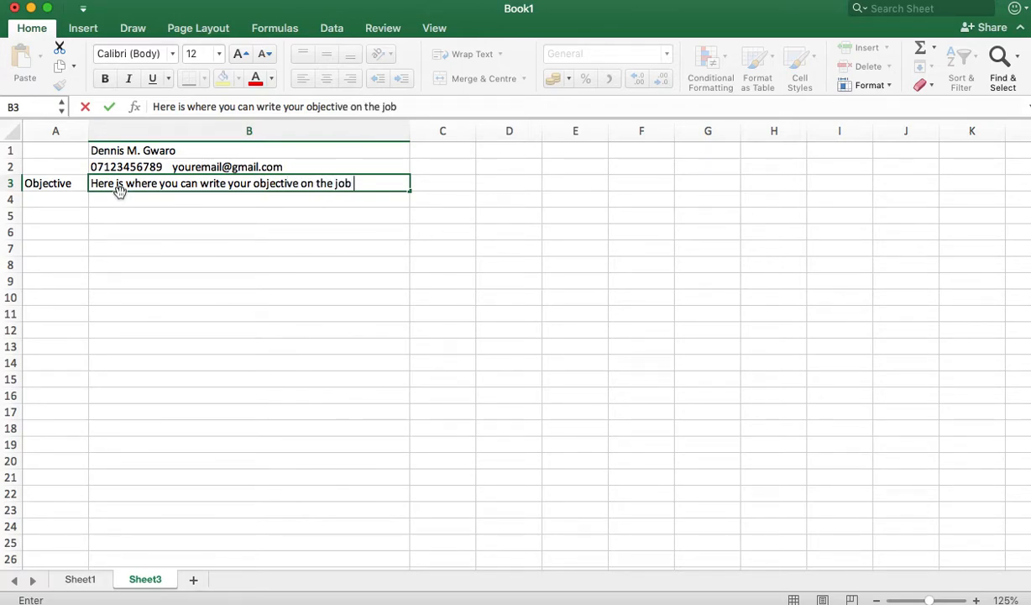
{"action": "type", "text": "you are looking for"}
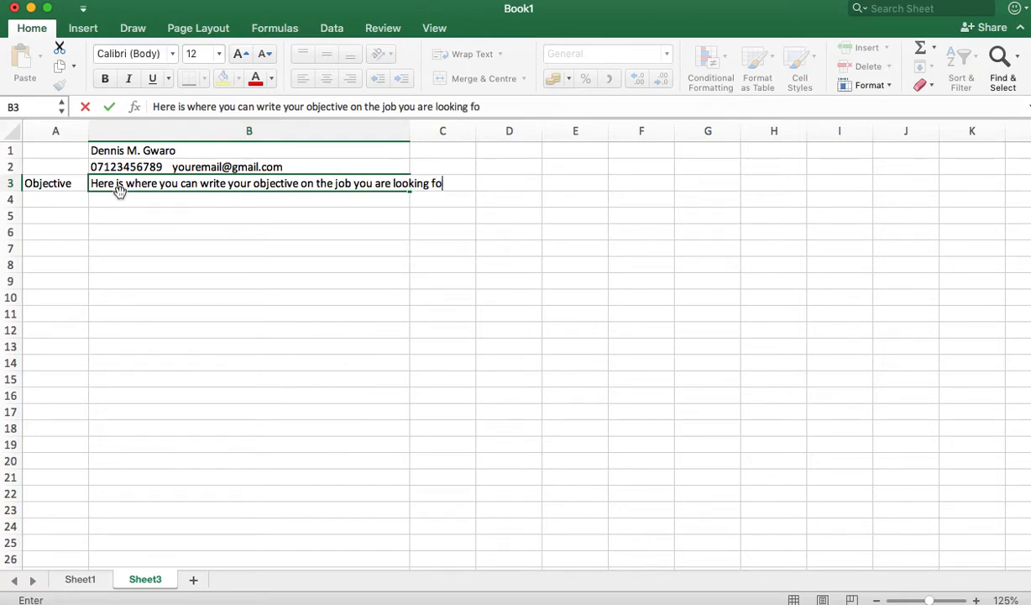
{"action": "key", "text": "Return"}
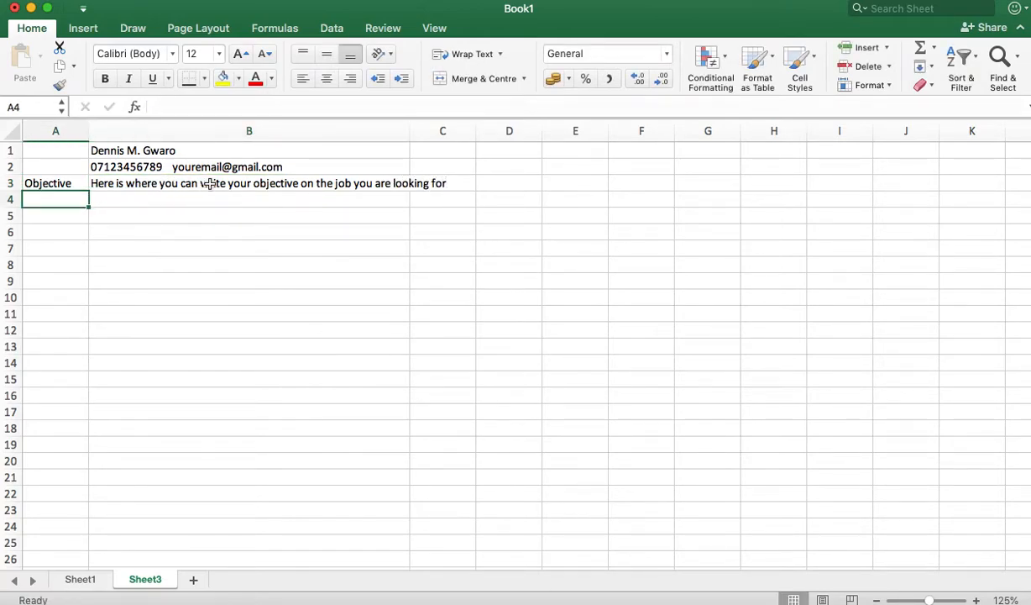
{"action": "left_click", "coordinate": [210, 183]}
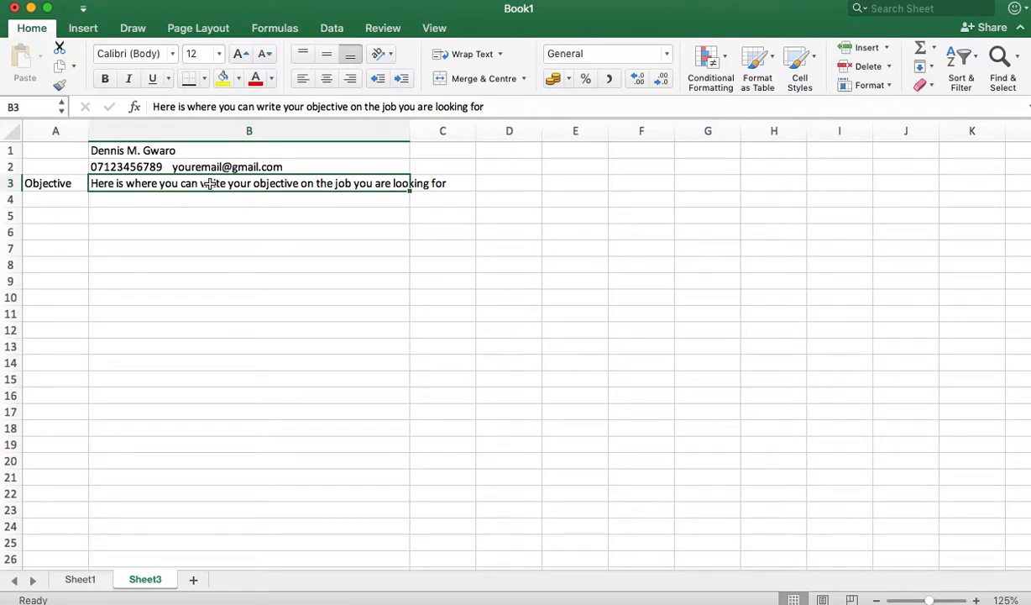
{"action": "left_click", "coordinate": [56, 192]}
Step: Label A4 'Education' and enter 'Bachelor Degree' in B4
{"action": "type", "text": "Education"}
{"action": "left_click", "coordinate": [137, 206]}
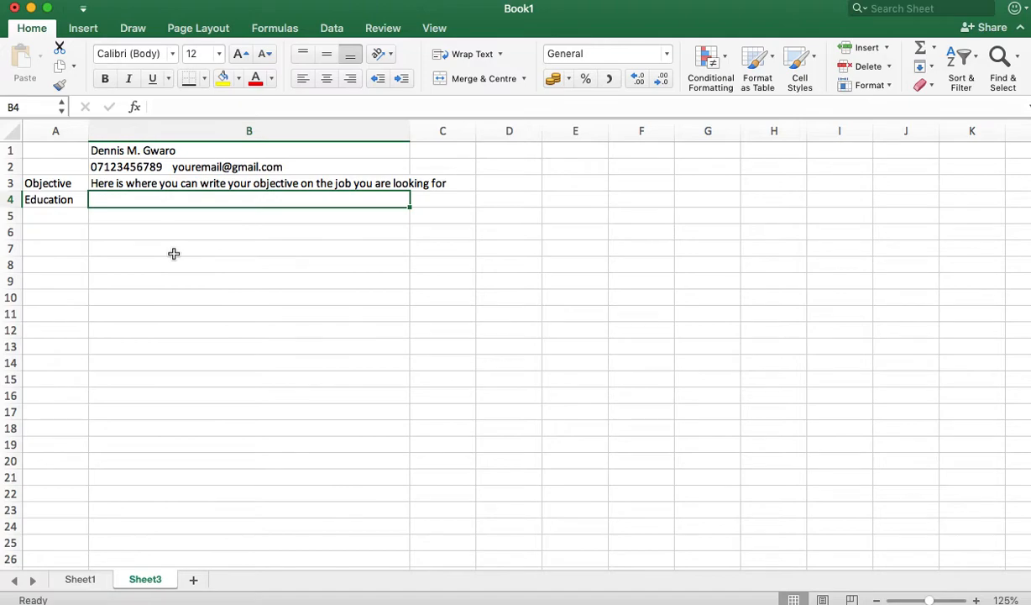
{"action": "type", "text": "Your"}
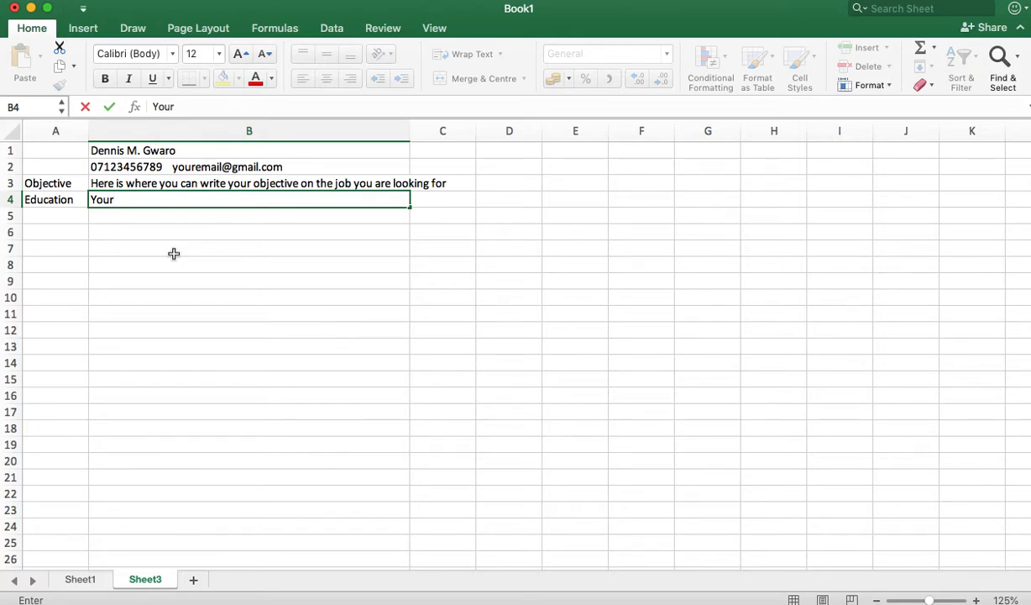
{"action": "key", "text": "BackSpace"}
{"action": "key", "text": "BackSpace"}
{"action": "key", "text": "BackSpace"}
{"action": "type", "text": "Bachelor Degree"}
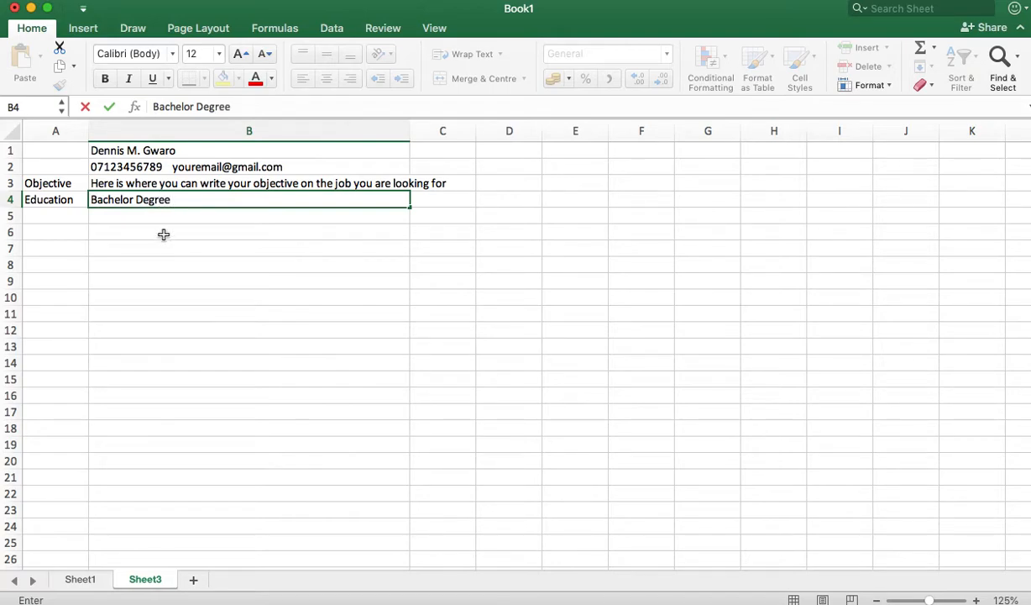
{"action": "left_click", "coordinate": [159, 219]}
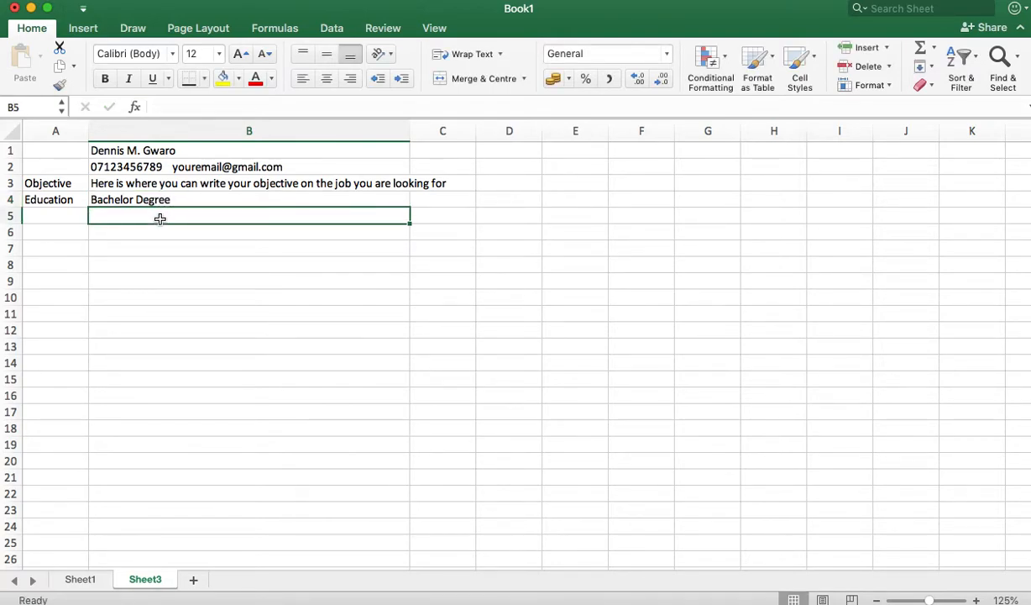
Step: Enter 'Your University' in B5 beneath the degree
{"action": "type", "text": "Your Un"}
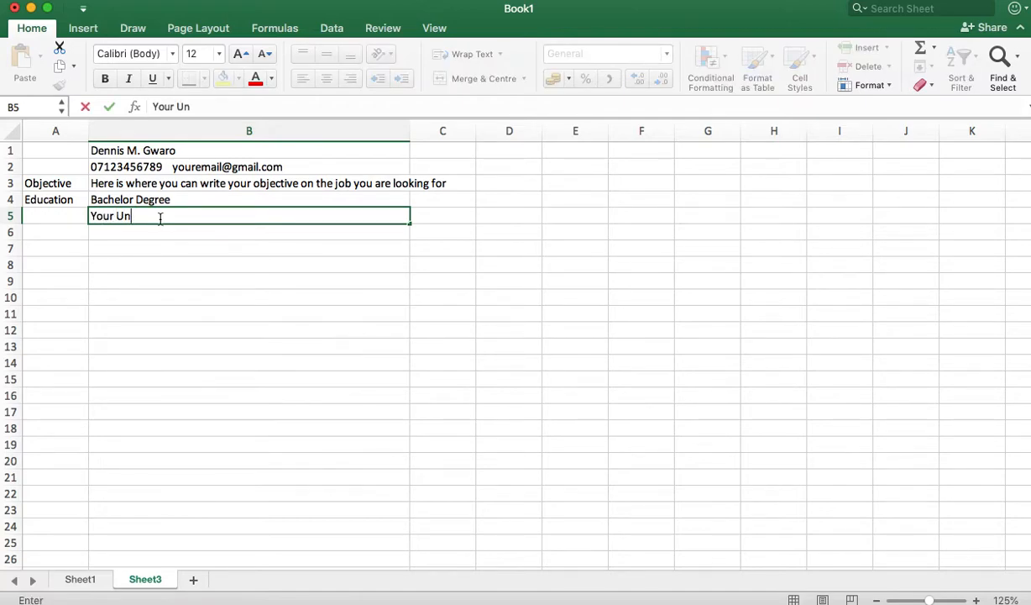
{"action": "type", "text": "iversity"}
{"action": "key", "text": "Return"}
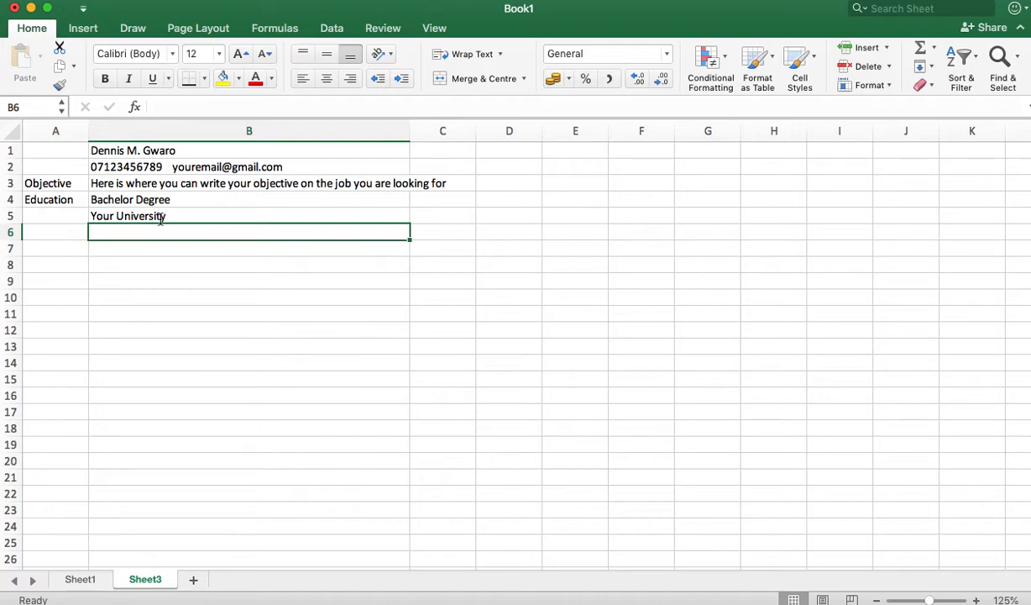
{"action": "left_click", "coordinate": [220, 197]}
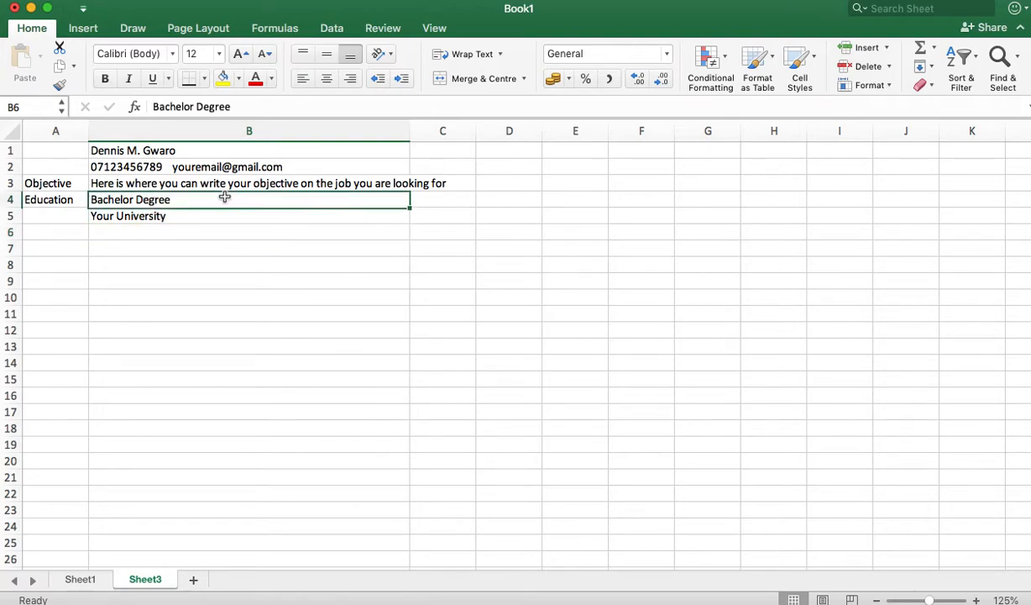
{"action": "left_click", "coordinate": [456, 201]}
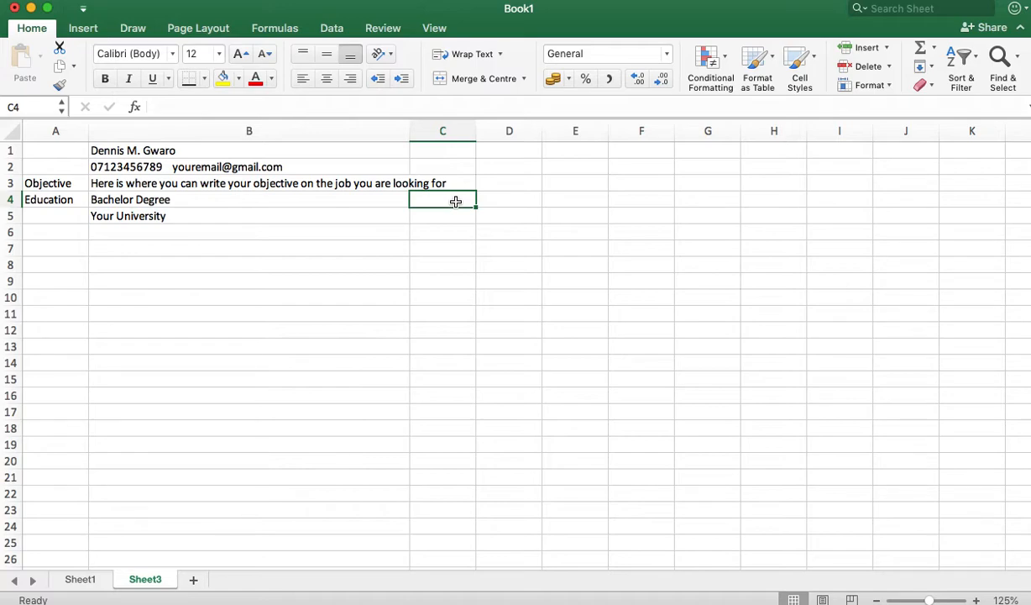
Step: Date the degree June-18 in C4 and add 'Your High School' in B7
{"action": "type", "text": "June"}
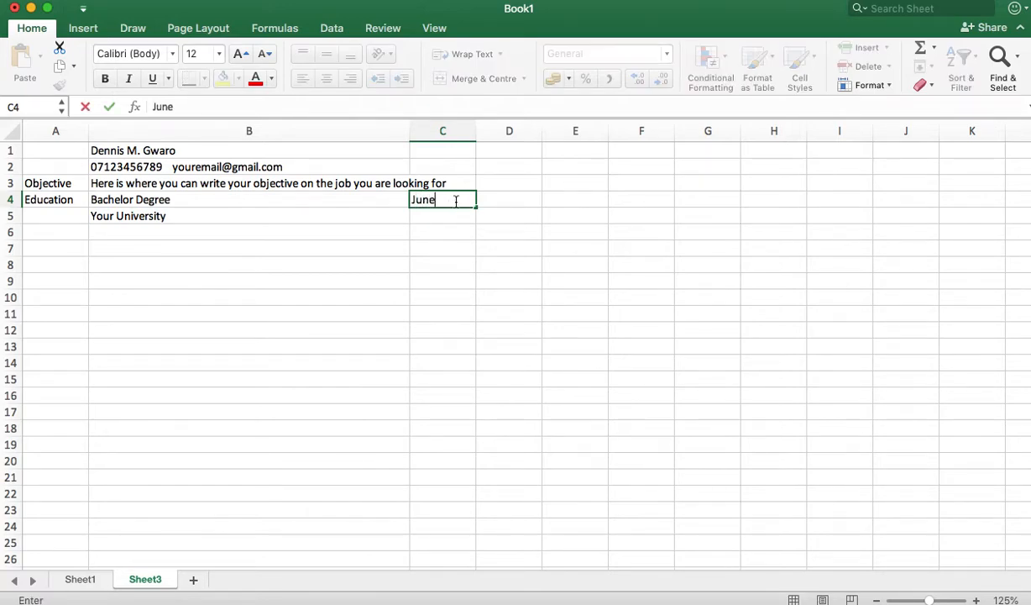
{"action": "type", "text": "-18"}
{"action": "key", "text": "Return"}
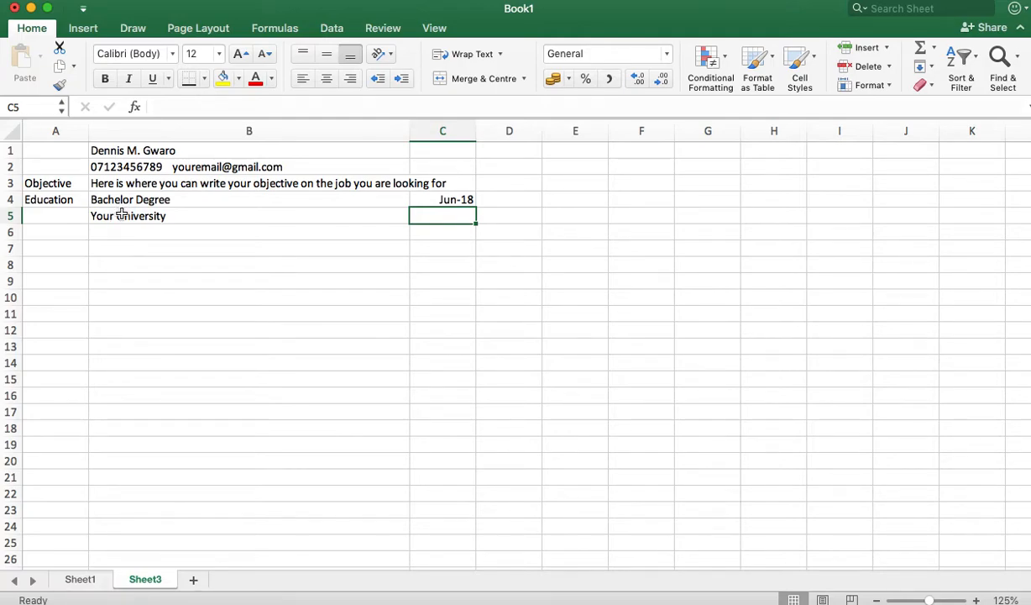
{"action": "left_click", "coordinate": [115, 242]}
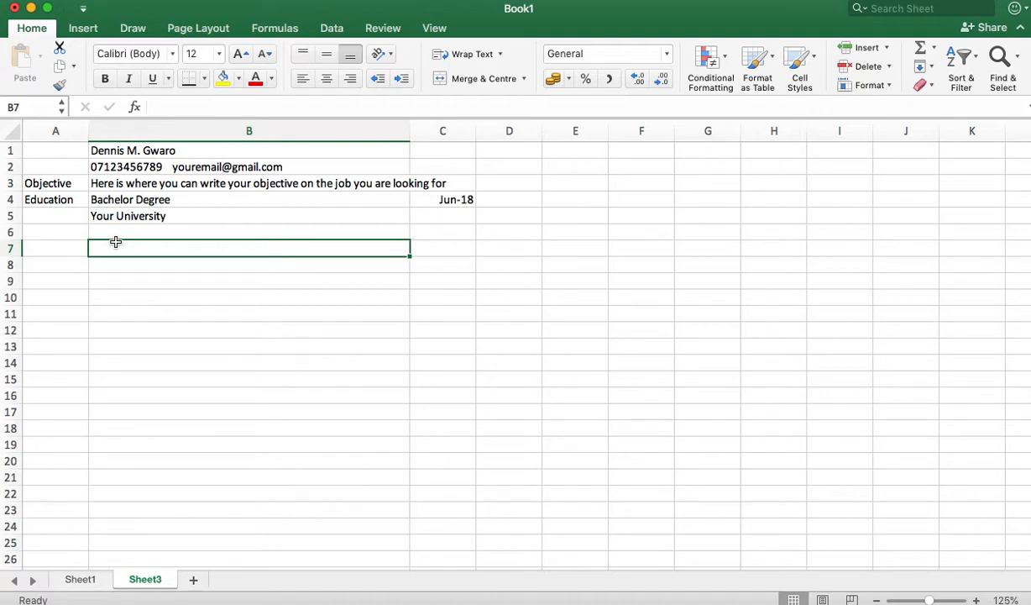
{"action": "type", "text": "Your"}
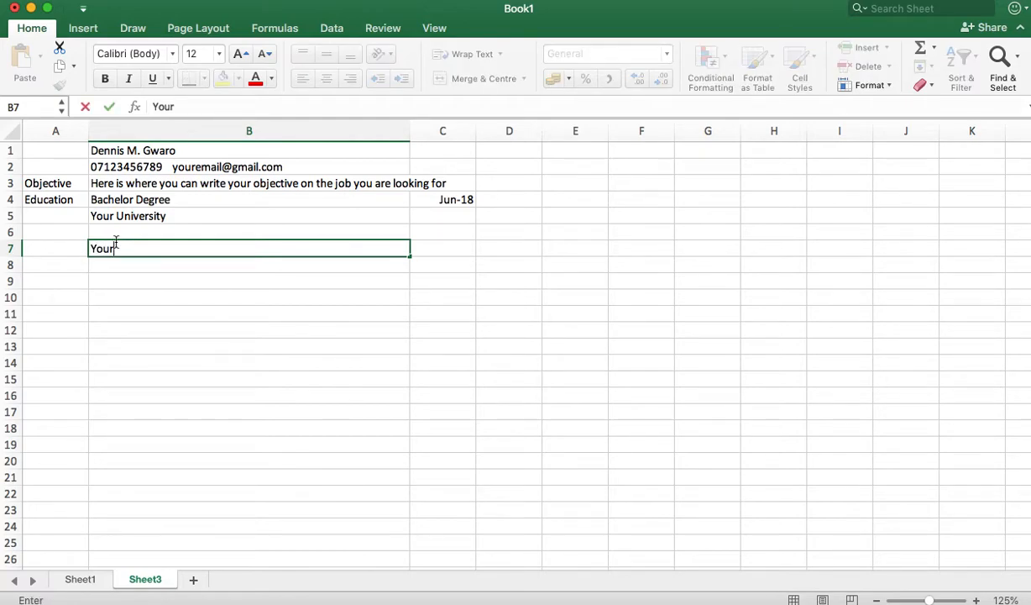
{"action": "type", "text": " High"}
{"action": "type", "text": " Scho"}
{"action": "type", "text": "ll"}
{"action": "key", "text": "BackSpace"}
{"action": "key", "text": "BackSpace"}
{"action": "type", "text": "ol"}
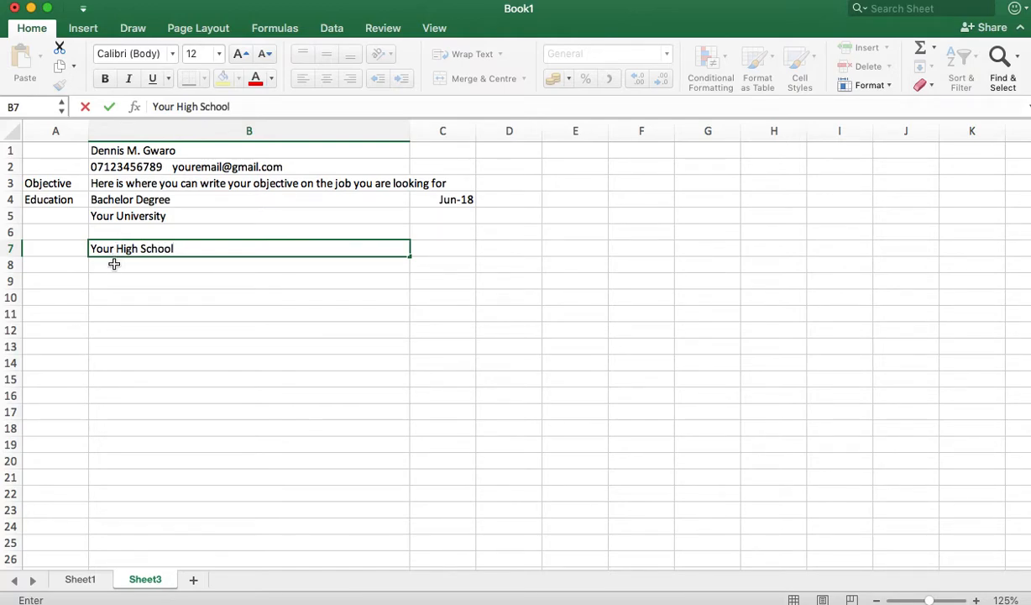
{"action": "left_click", "coordinate": [112, 266]}
Step: Enter 'Your Grade' in B8 with the date Nov-14 in C8
{"action": "type", "text": "Your"}
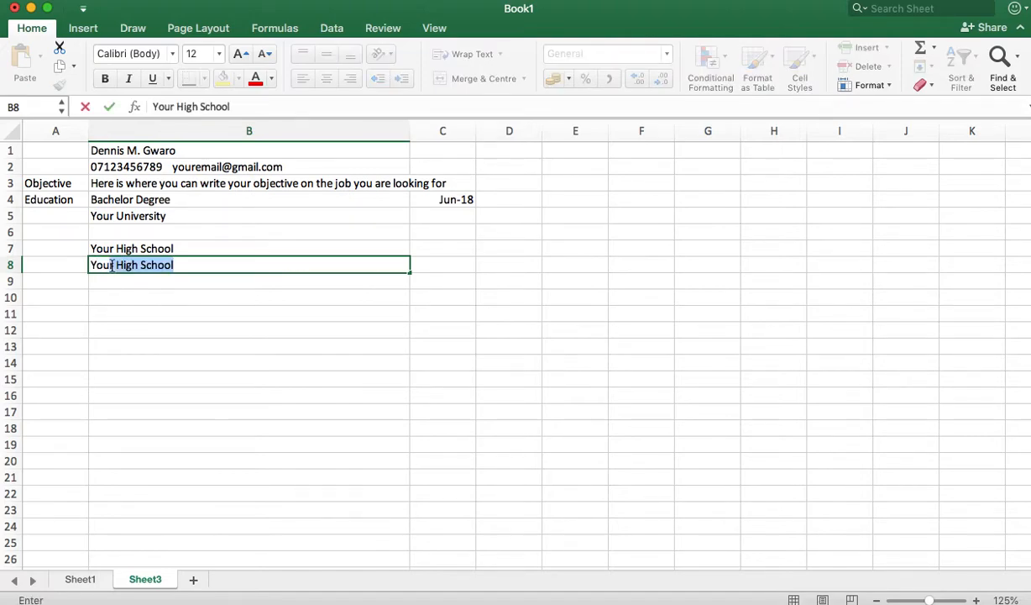
{"action": "type", "text": " Grade"}
{"action": "left_click", "coordinate": [444, 262]}
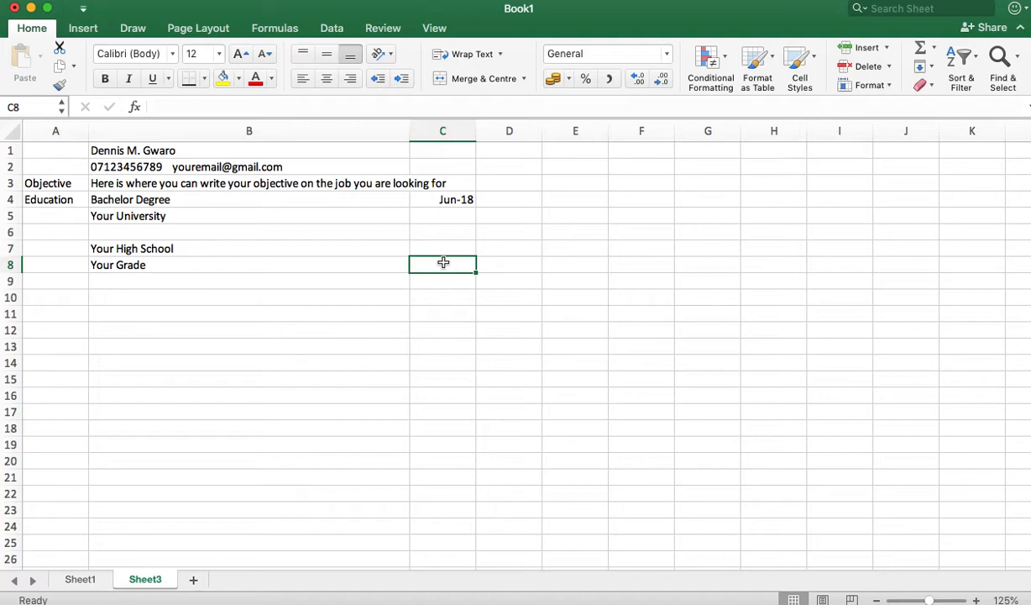
{"action": "type", "text": "June"}
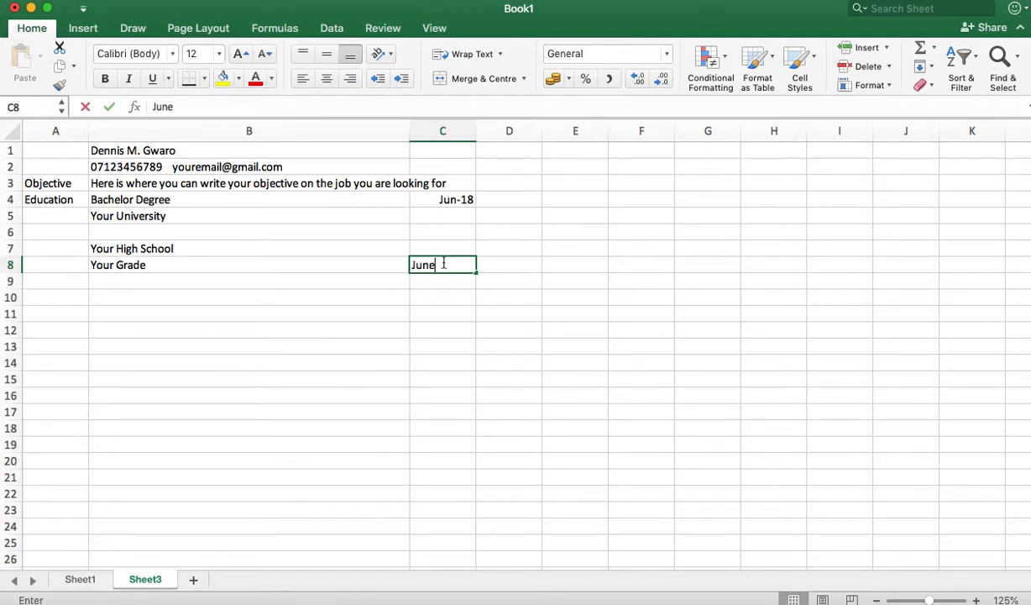
{"action": "key", "text": "BackSpace"}
{"action": "key", "text": "BackSpace"}
{"action": "key", "text": "BackSpace"}
{"action": "key", "text": "BackSpace"}
{"action": "type", "text": "Nove,"}
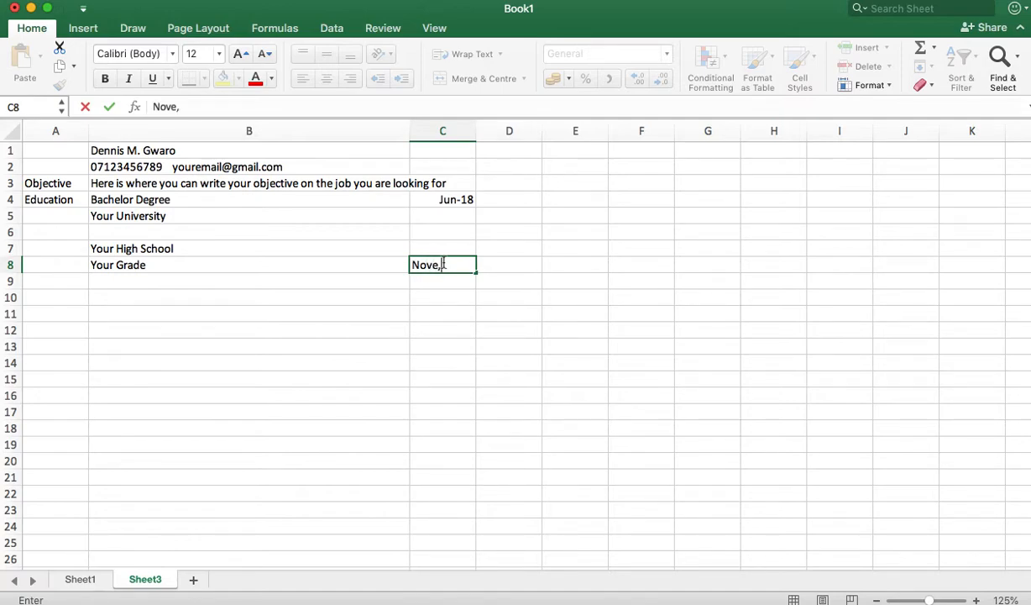
{"action": "key", "text": "BackSpace"}
{"action": "type", "text": "mber"}
{"action": "key", "text": "BackSpace"}
{"action": "key", "text": "BackSpace"}
{"action": "key", "text": "BackSpace"}
{"action": "key", "text": "BackSpace"}
{"action": "key", "text": "BackSpace"}
{"action": "type", "text": "-14"}
{"action": "key", "text": "Return"}
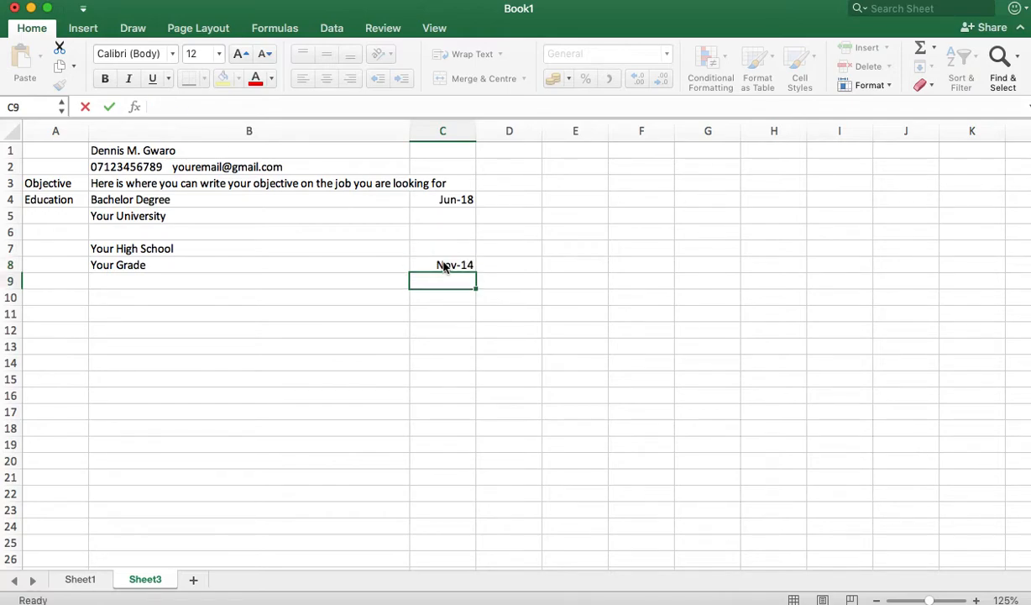
{"action": "left_click", "coordinate": [117, 298]}
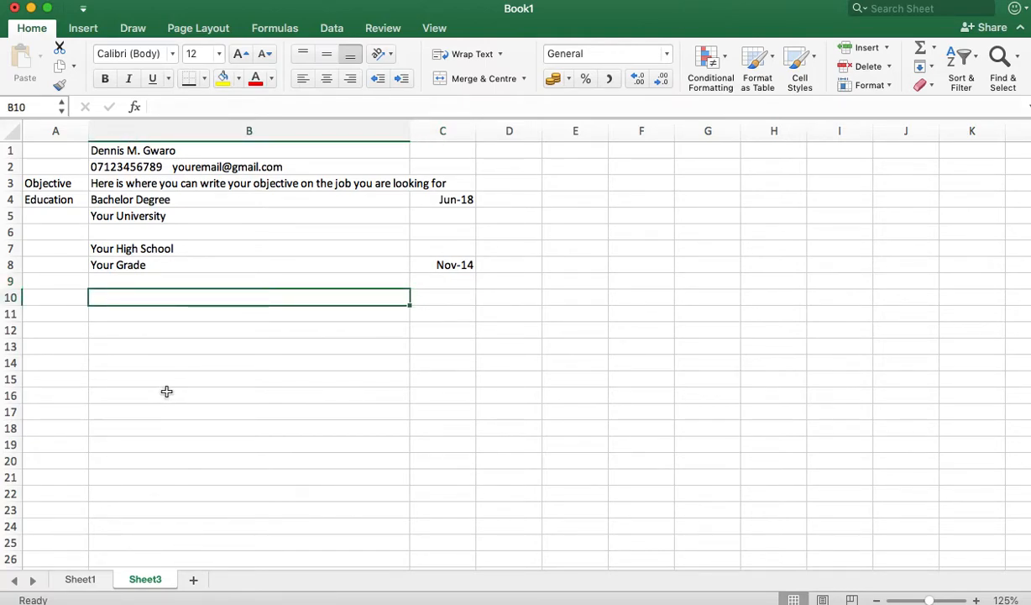
Step: Label cell A10 'Work Experience'
{"action": "left_click", "coordinate": [52, 298]}
{"action": "type", "text": "Work"}
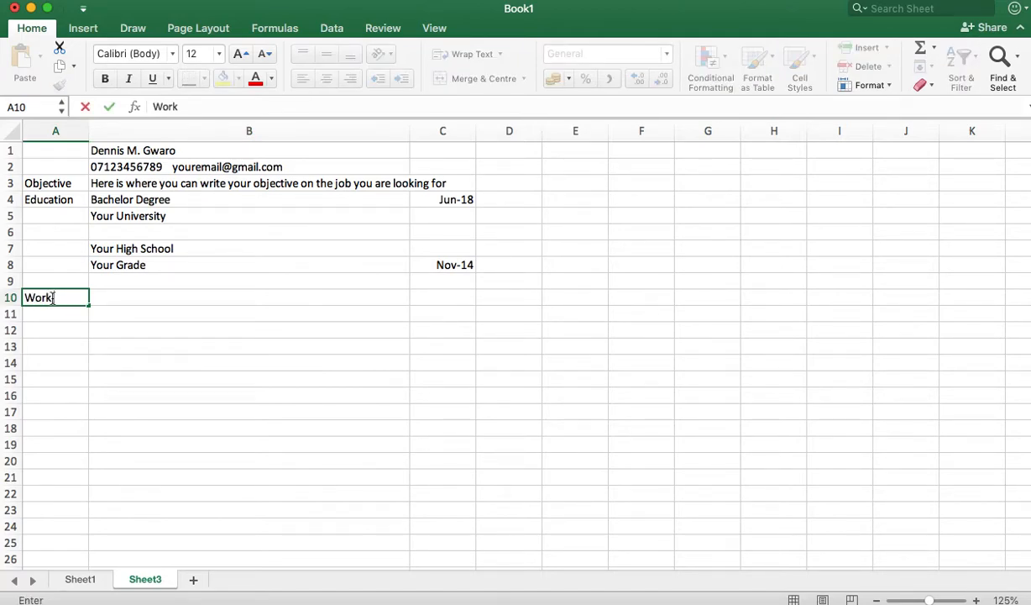
{"action": "type", "text": " Experince"}
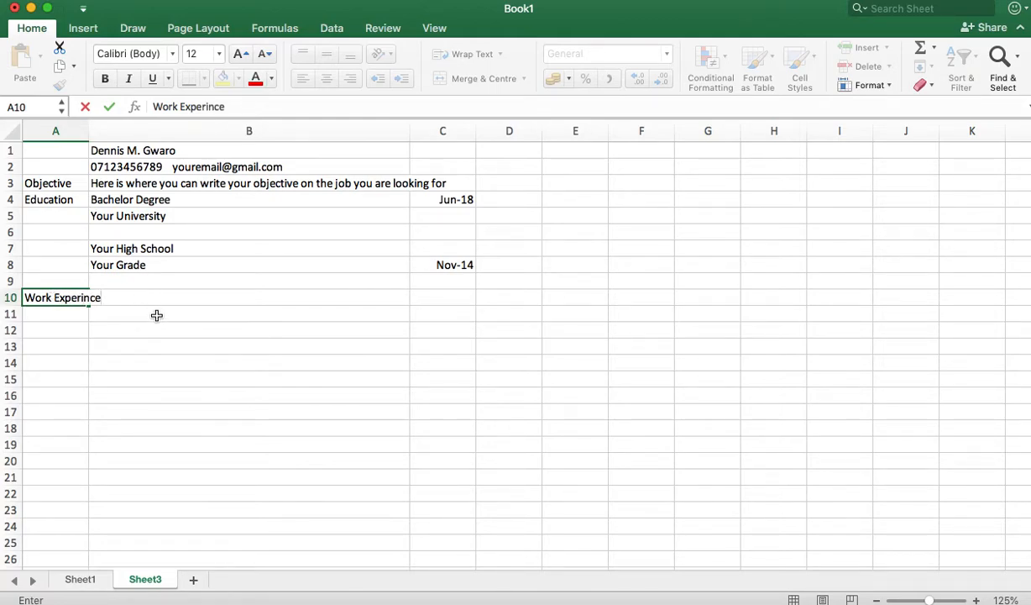
{"action": "key", "text": "BackSpace"}
{"action": "key", "text": "BackSpace"}
{"action": "key", "text": "BackSpace"}
{"action": "type", "text": "ence"}
{"action": "left_click", "coordinate": [193, 312]}
Step: Enter 'Your Current work' in B10 dated Jan-21 in C10
{"action": "left_click", "coordinate": [173, 298]}
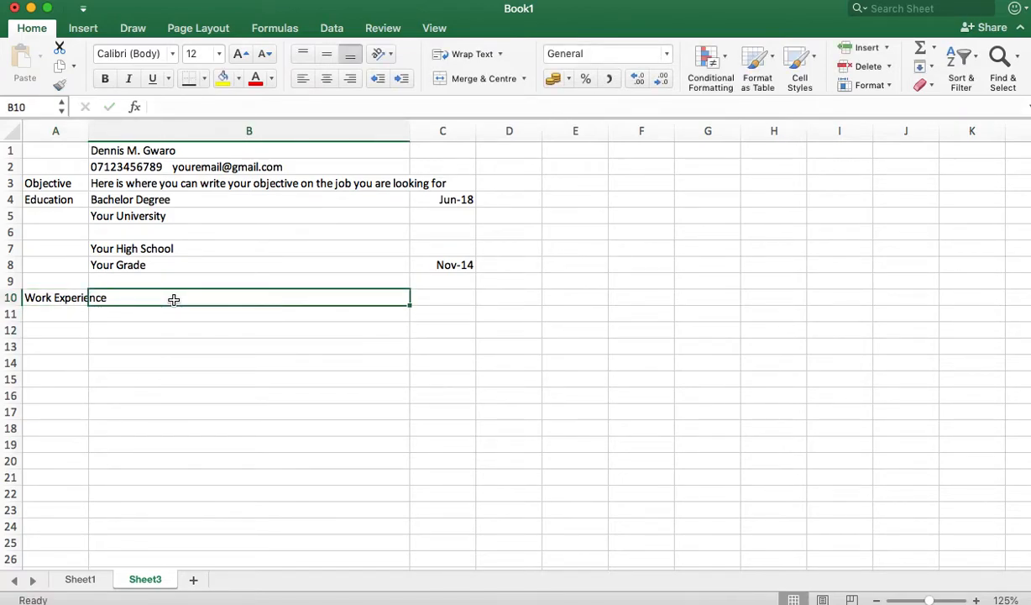
{"action": "type", "text": "Yo"}
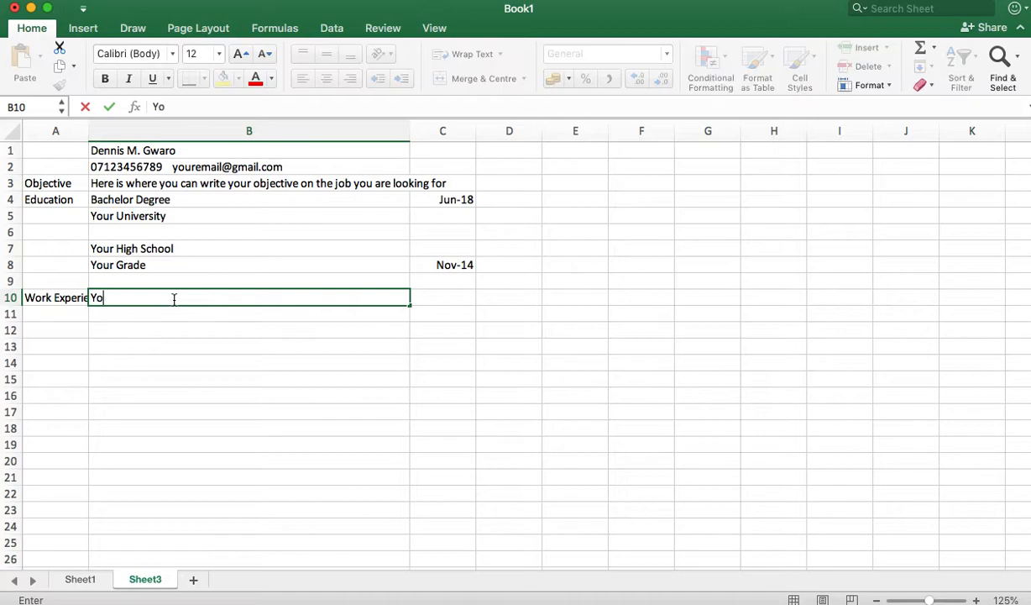
{"action": "type", "text": "ur Current work"}
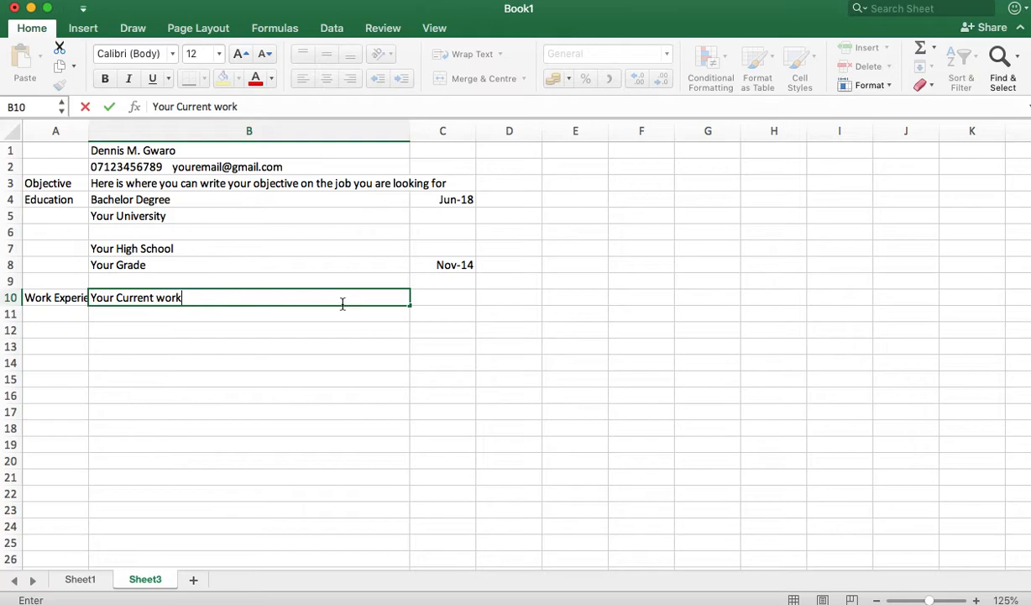
{"action": "left_click", "coordinate": [445, 298]}
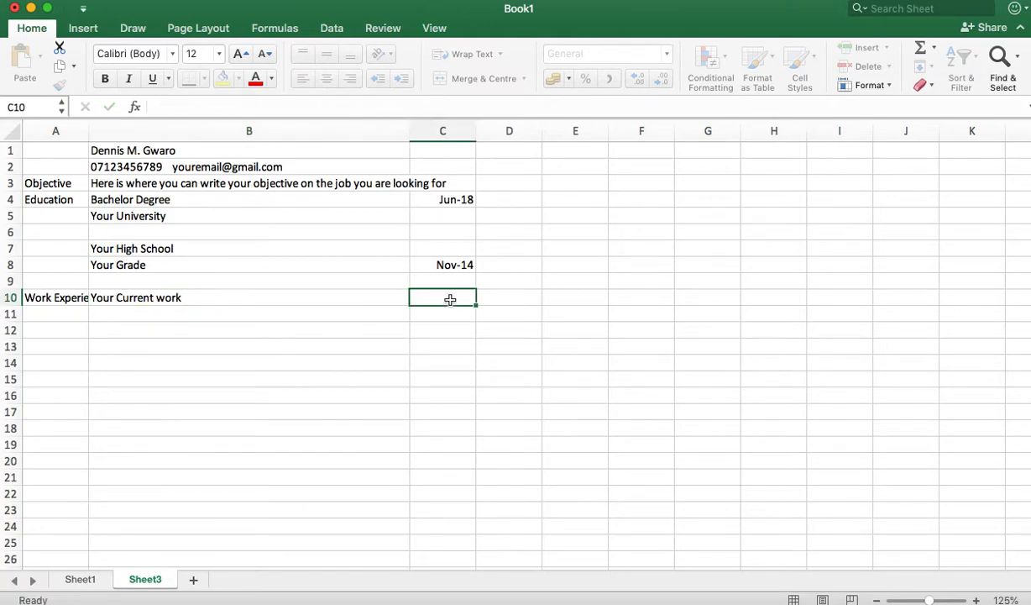
{"action": "type", "text": "Jan"}
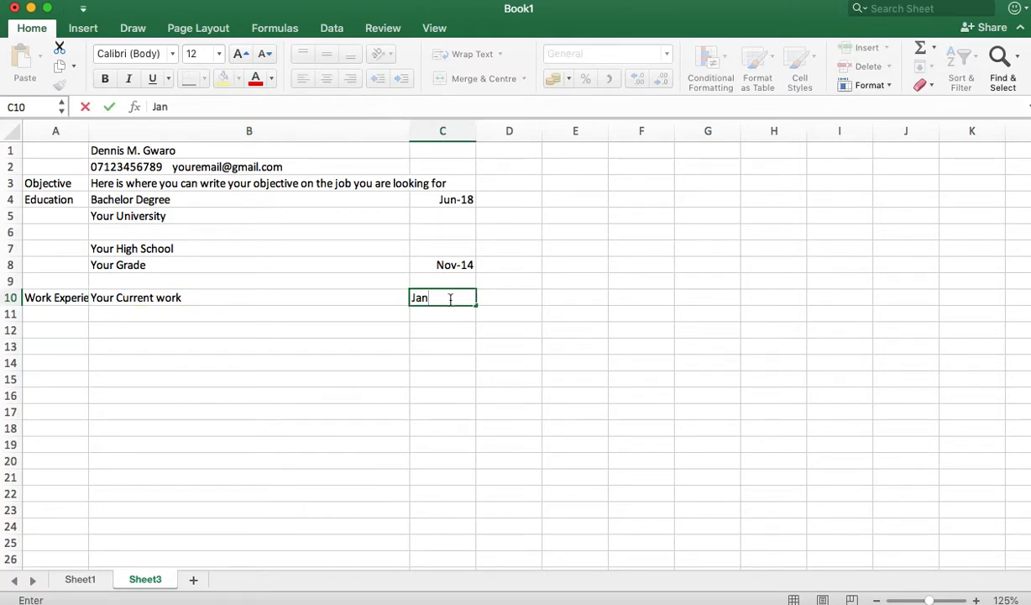
{"action": "type", "text": "-21"}
{"action": "left_click", "coordinate": [231, 325]}
{"action": "left_click", "coordinate": [133, 310]}
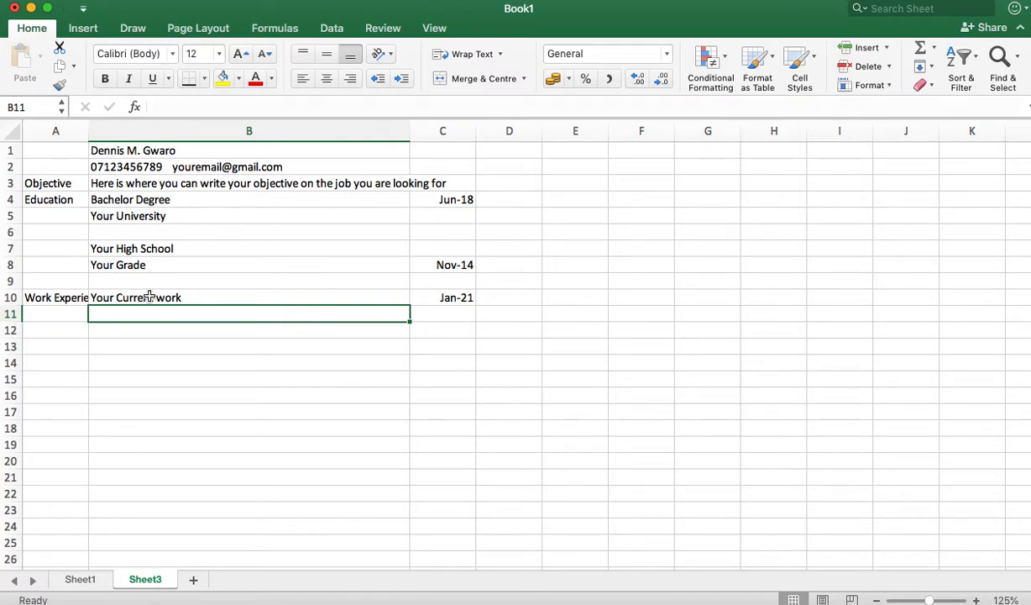
Step: Replace B10 with 'Your Title', then add 'Company' and 'Details of what you did' below
{"action": "left_click", "coordinate": [150, 296]}
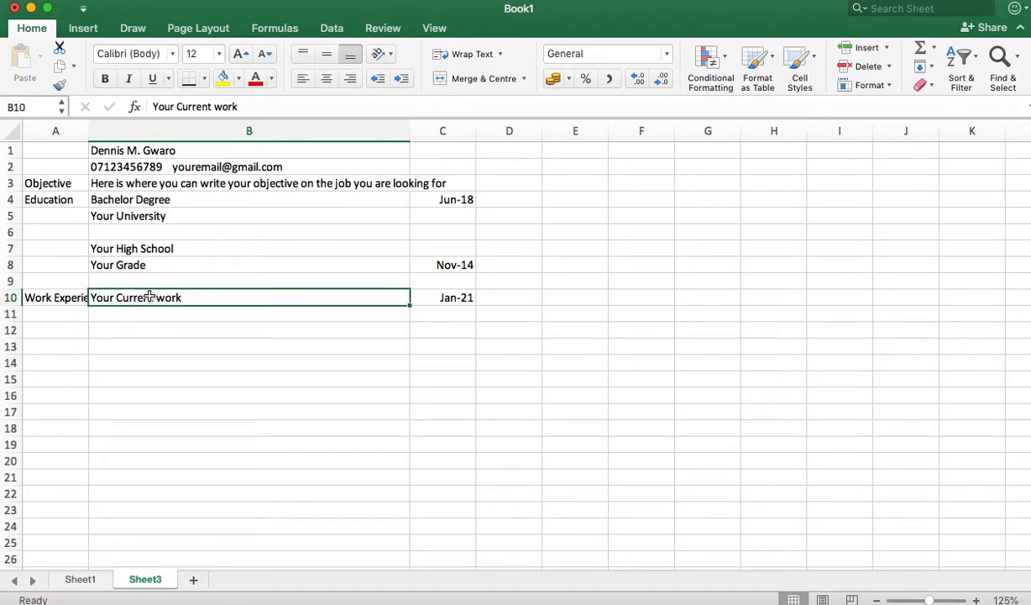
{"action": "type", "text": "Your Title"}
{"action": "left_click", "coordinate": [139, 313]}
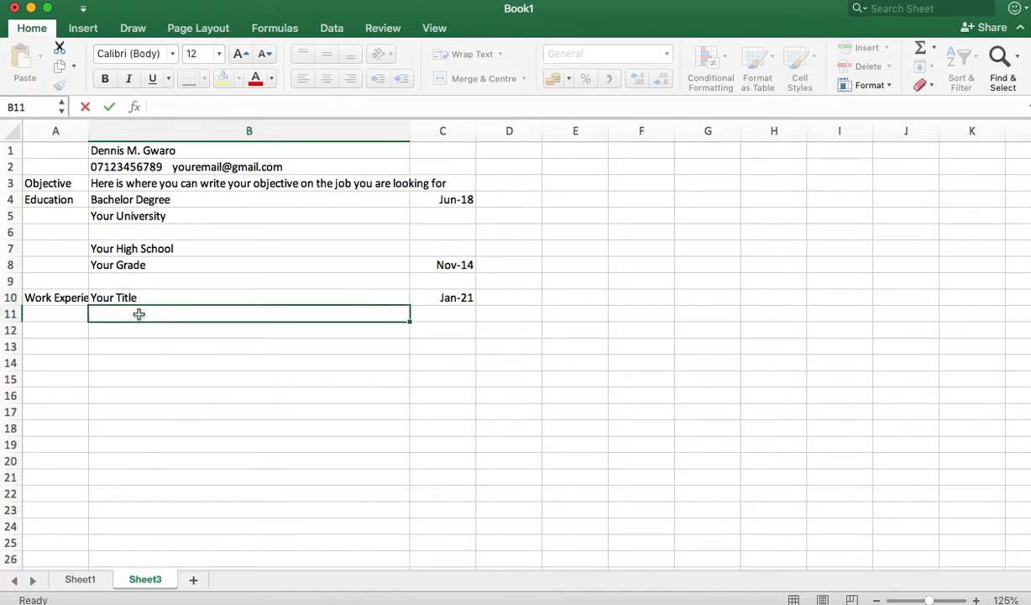
{"action": "type", "text": "Company"}
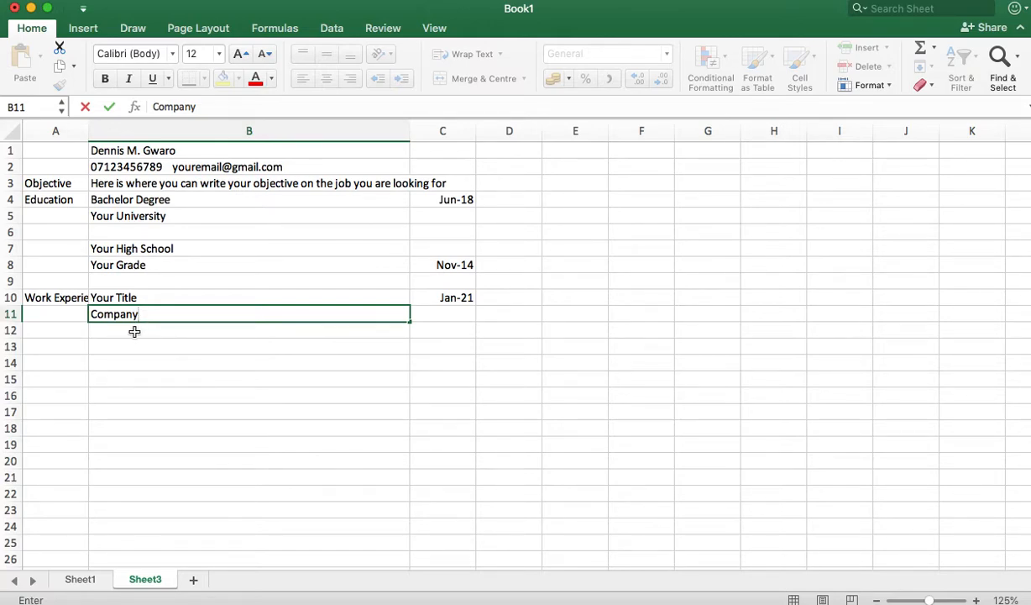
{"action": "left_click", "coordinate": [98, 327]}
{"action": "type", "text": "De"}
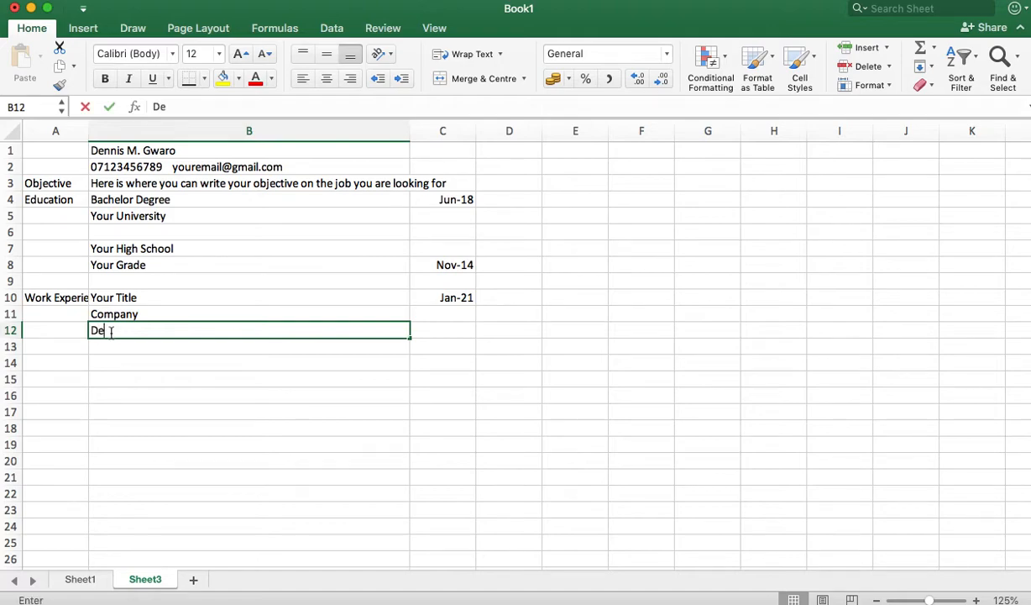
{"action": "type", "text": "tails of "}
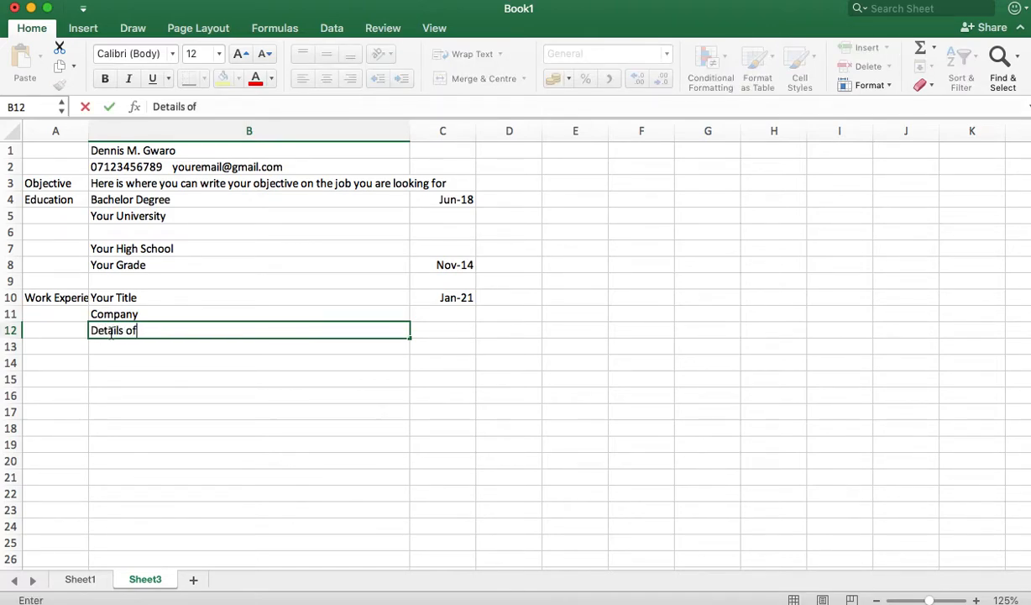
{"action": "type", "text": "what you did"}
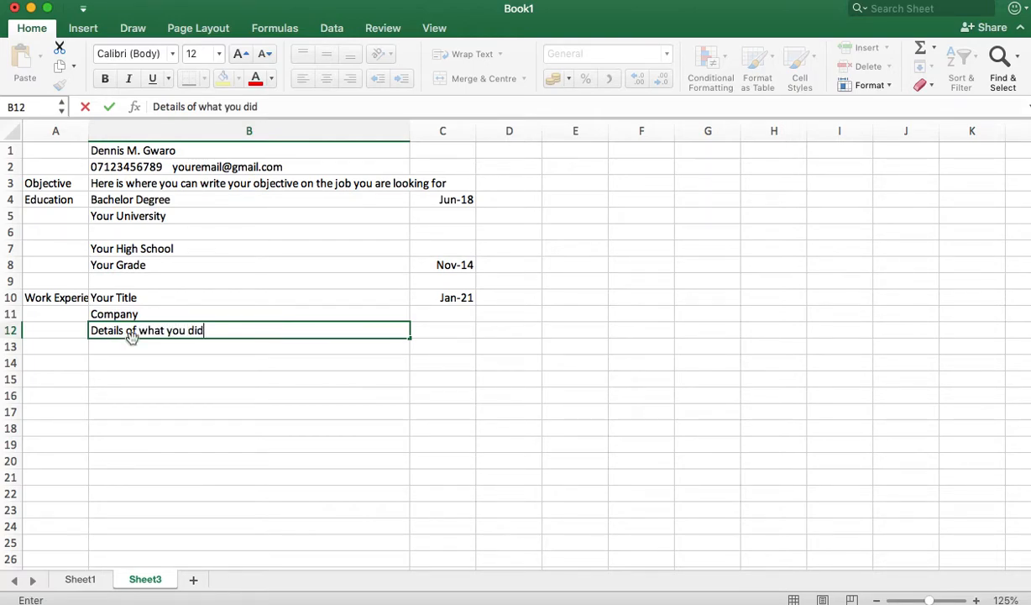
{"action": "left_click", "coordinate": [178, 410]}
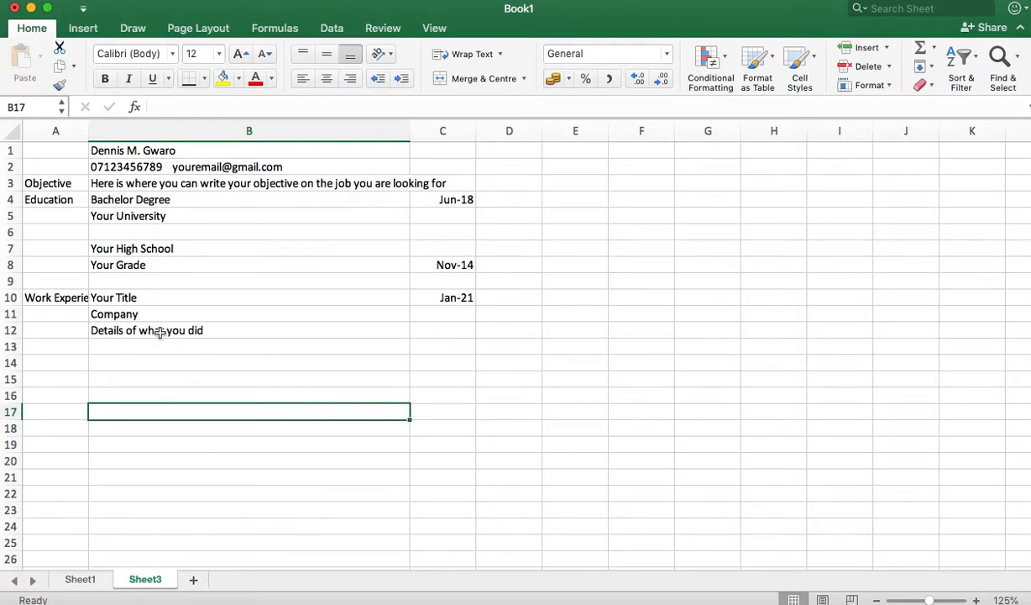
Step: Rename the first job's company in B11 to 'Company A'
{"action": "left_click", "coordinate": [134, 295]}
{"action": "left_click", "coordinate": [167, 333], "text": "shift"}
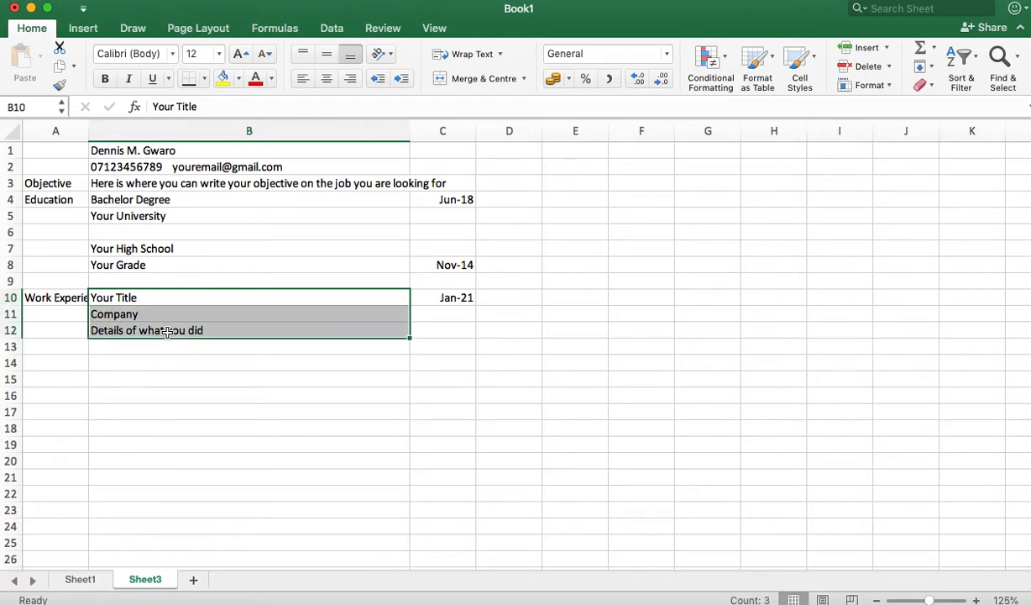
{"action": "left_click", "coordinate": [171, 310]}
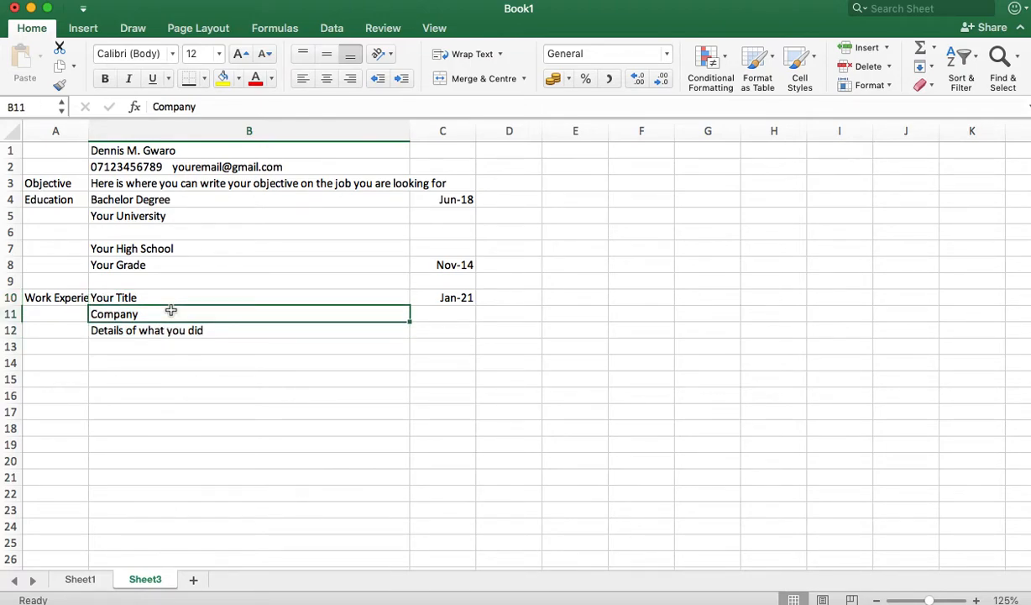
{"action": "double_click", "coordinate": [171, 311]}
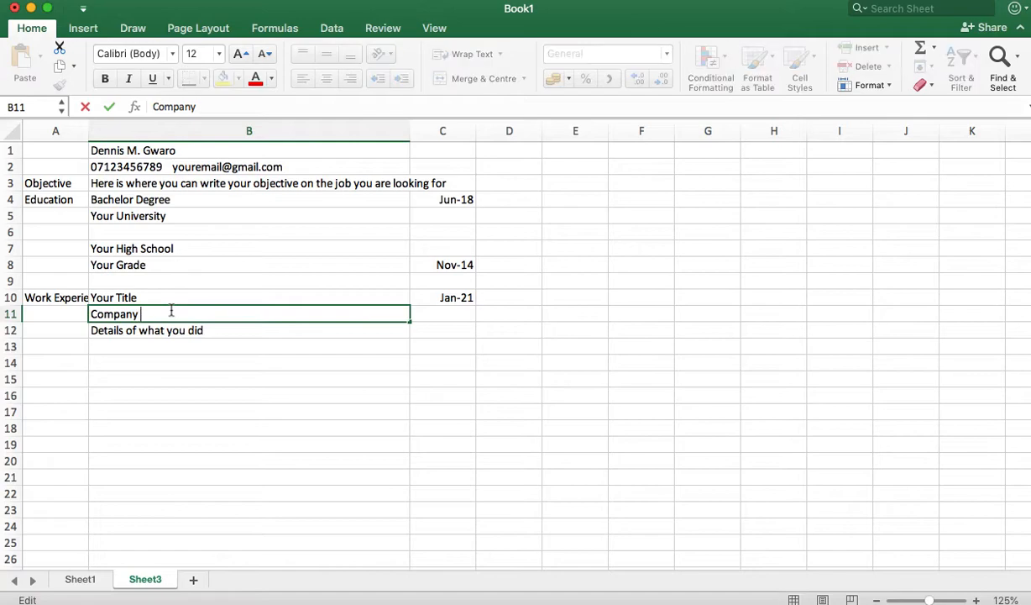
{"action": "type", "text": "A"}
{"action": "left_click", "coordinate": [139, 346]}
Step: Copy the B10:B12 job block to B14 and rename its company 'Company B'
{"action": "left_click", "coordinate": [137, 297]}
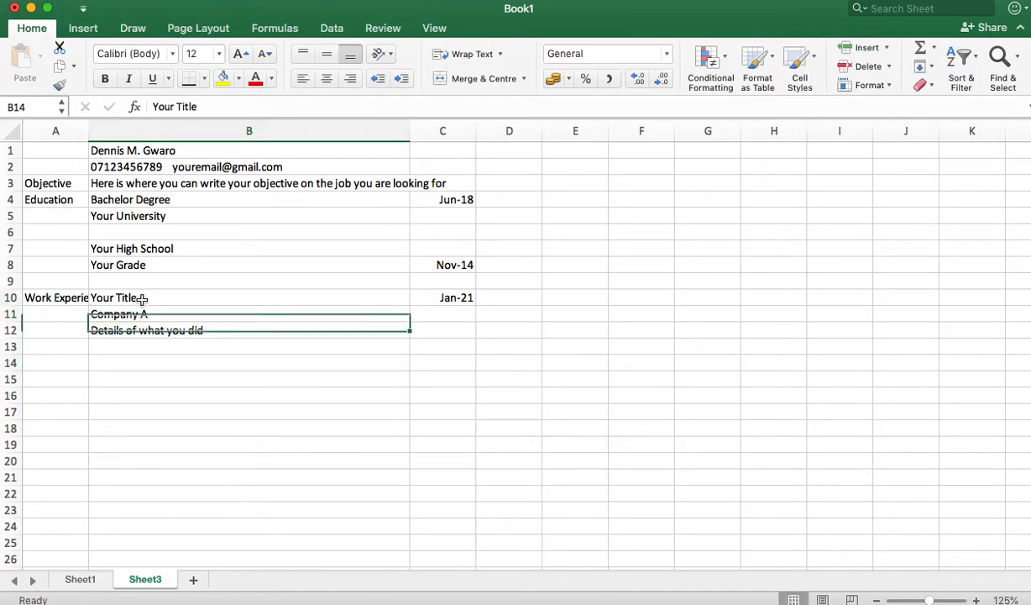
{"action": "left_click", "coordinate": [150, 331], "text": "shift"}
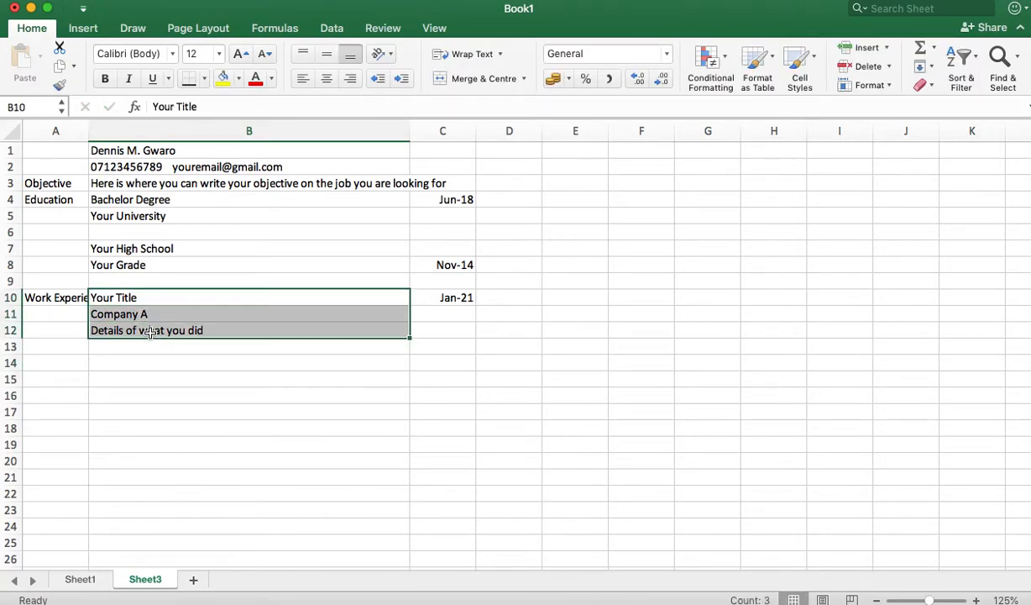
{"action": "key", "text": "super+c"}
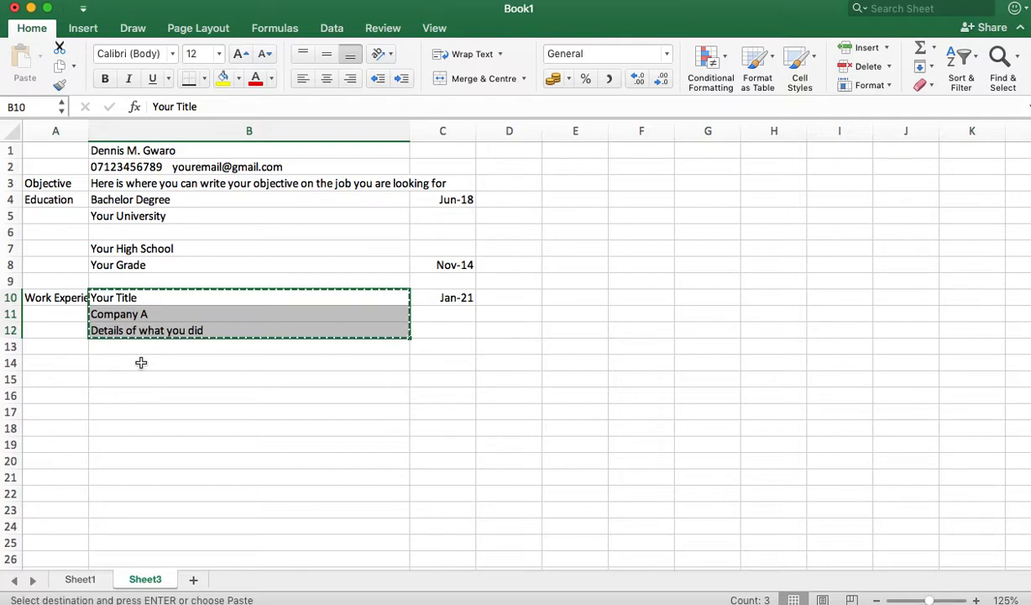
{"action": "left_click", "coordinate": [141, 362]}
{"action": "key", "text": "super+v"}
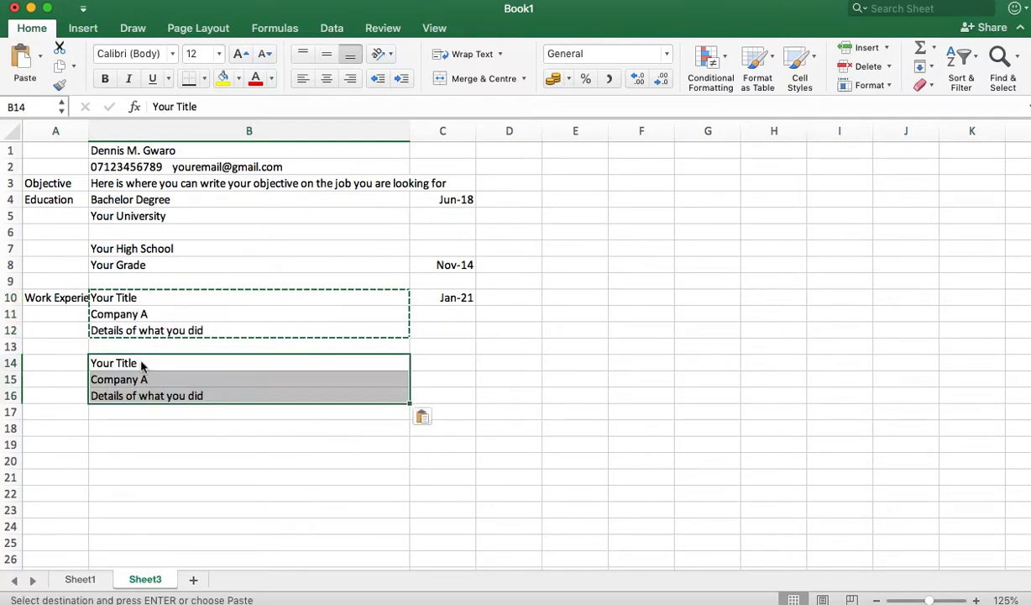
{"action": "left_click", "coordinate": [156, 382]}
{"action": "double_click", "coordinate": [156, 382]}
{"action": "key", "text": "BackSpace"}
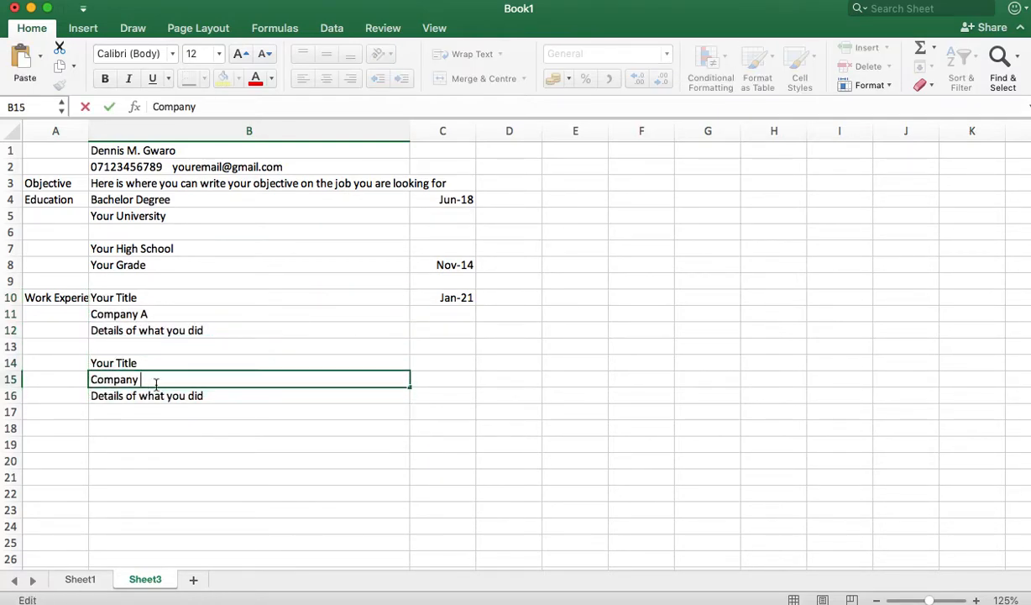
{"action": "type", "text": "B"}
{"action": "left_click", "coordinate": [142, 430]}
Step: Copy the second job block to B18 and rename its company 'Company C'
{"action": "left_click", "coordinate": [145, 363]}
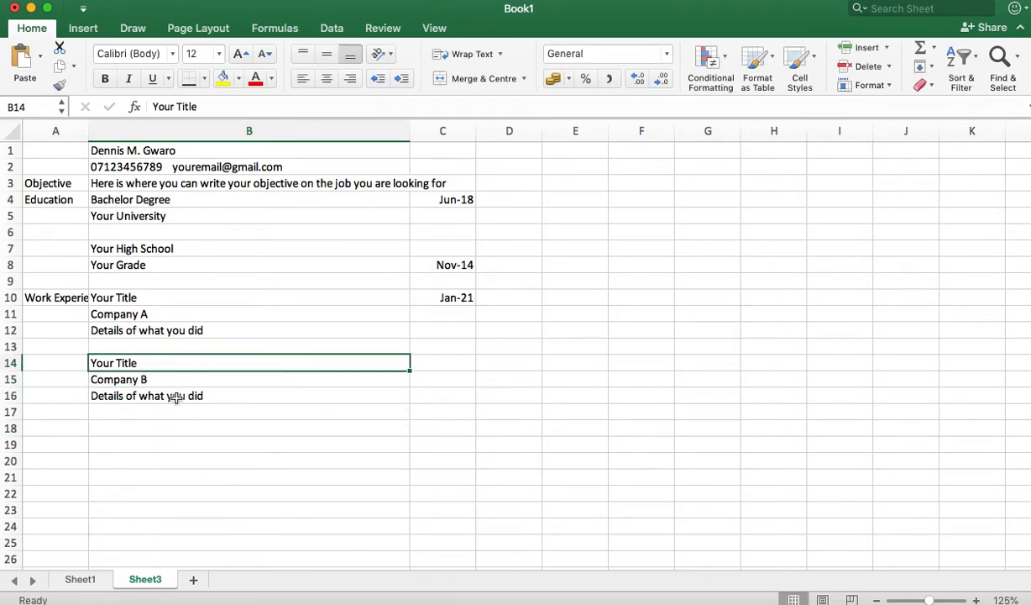
{"action": "left_click", "coordinate": [175, 398], "text": "shift"}
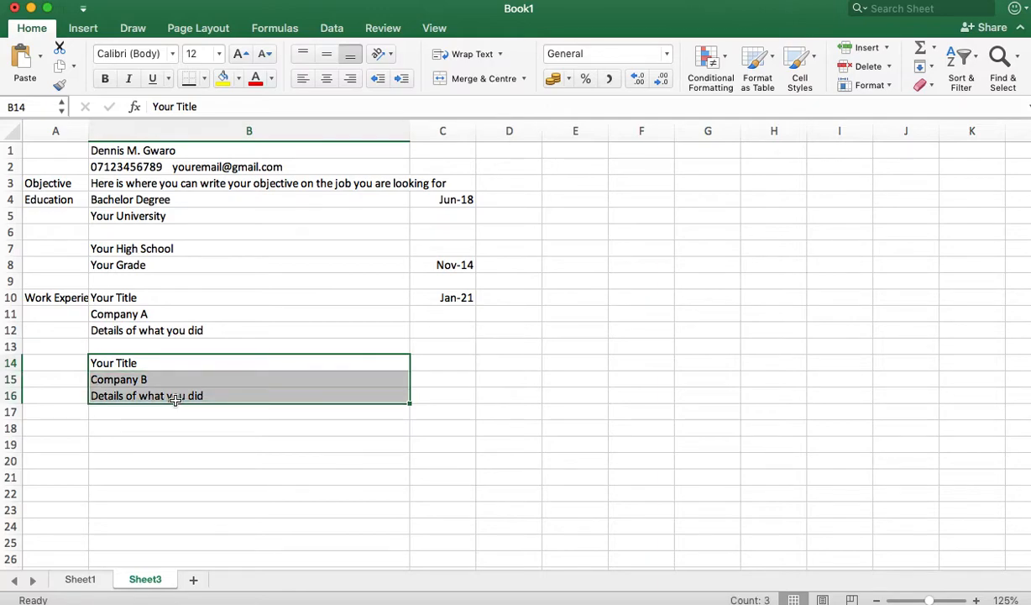
{"action": "key", "text": "super+c"}
{"action": "left_click", "coordinate": [172, 431]}
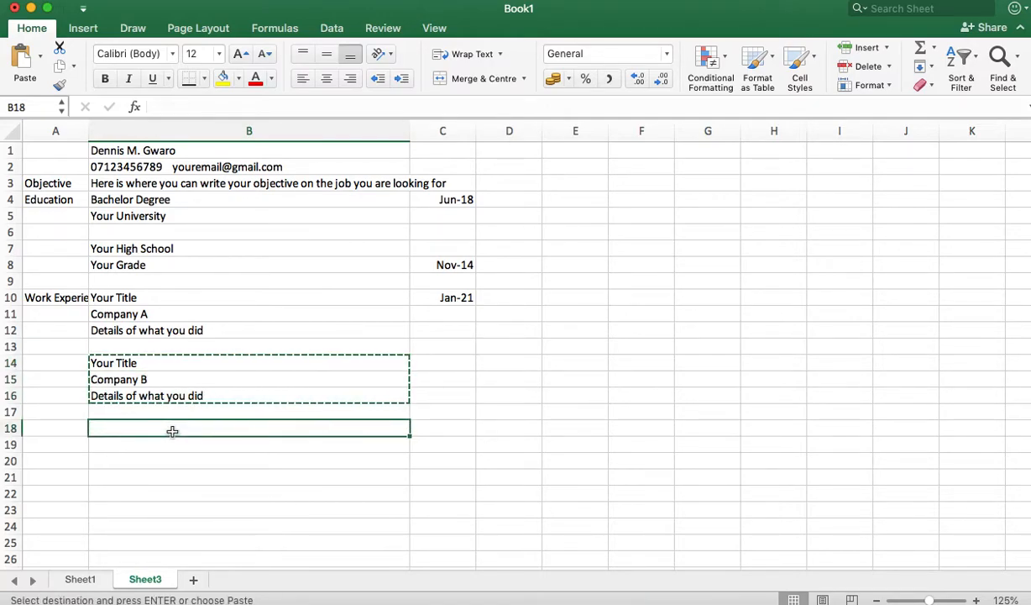
{"action": "key", "text": "super+v"}
{"action": "left_click", "coordinate": [173, 447]}
{"action": "double_click", "coordinate": [159, 447]}
{"action": "key", "text": "BackSpace"}
{"action": "type", "text": "C"}
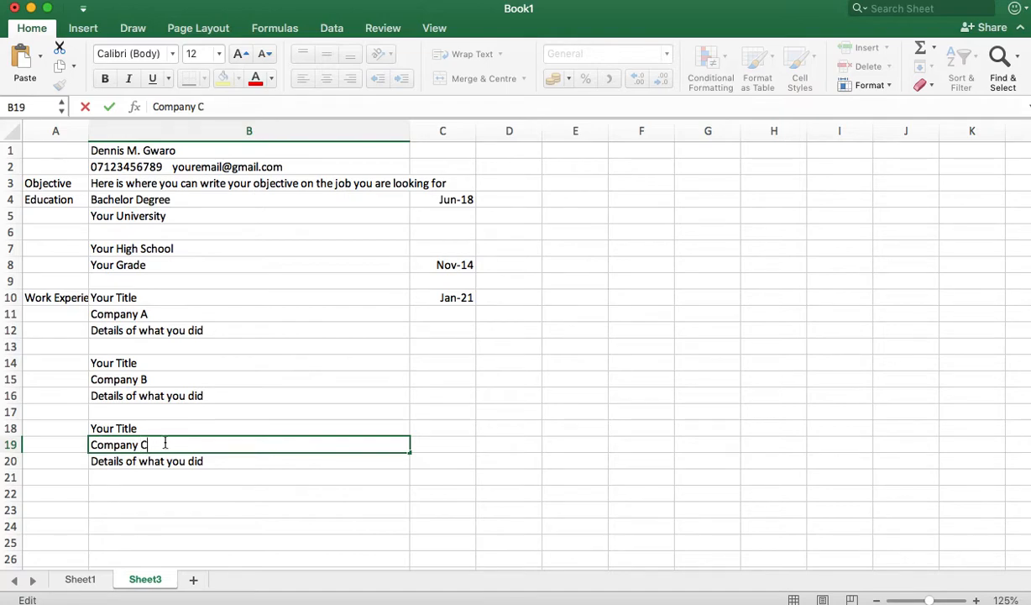
Step: Enter Dec-20 in C14 and October-20 (shown Oct-20) in C18
{"action": "left_click", "coordinate": [429, 365]}
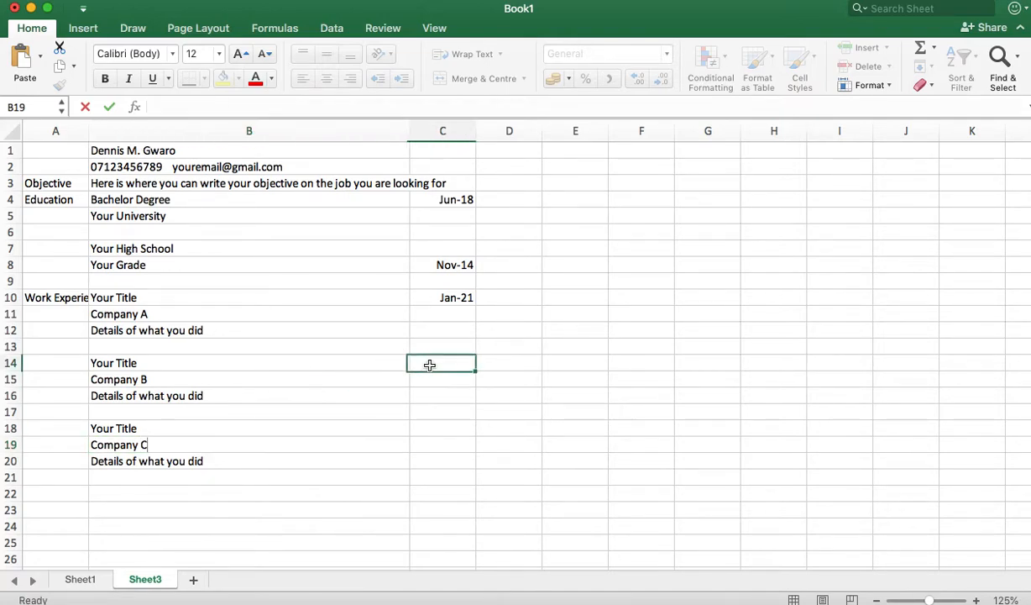
{"action": "type", "text": "Dec"}
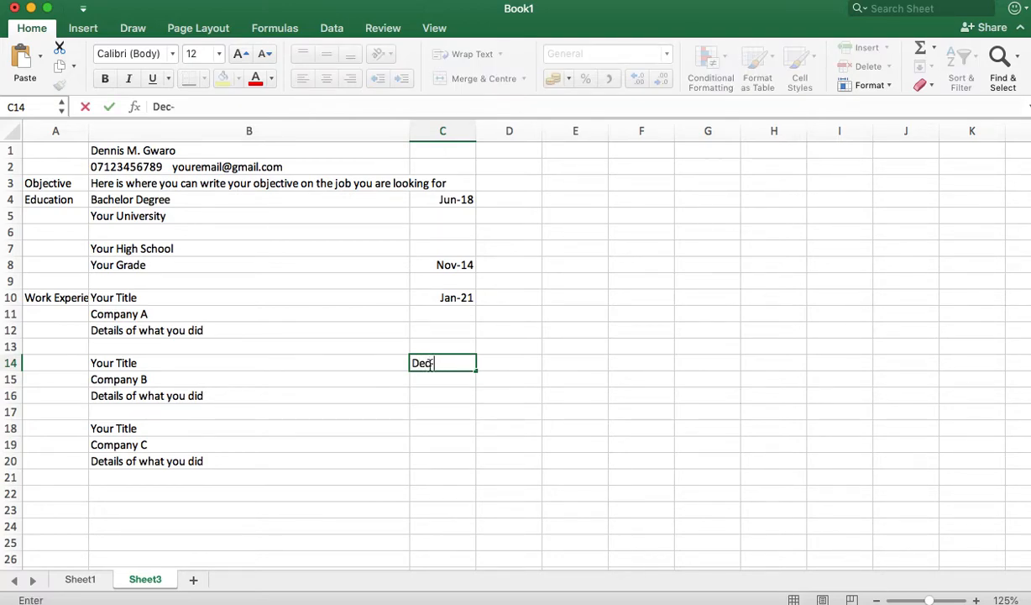
{"action": "type", "text": "-20"}
{"action": "left_click", "coordinate": [455, 429]}
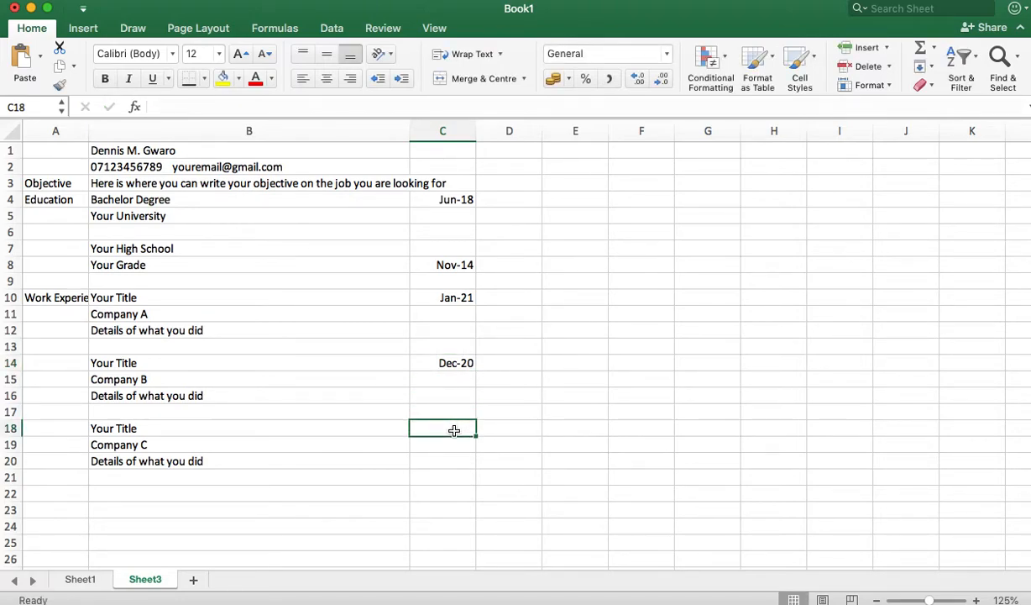
{"action": "type", "text": "October"}
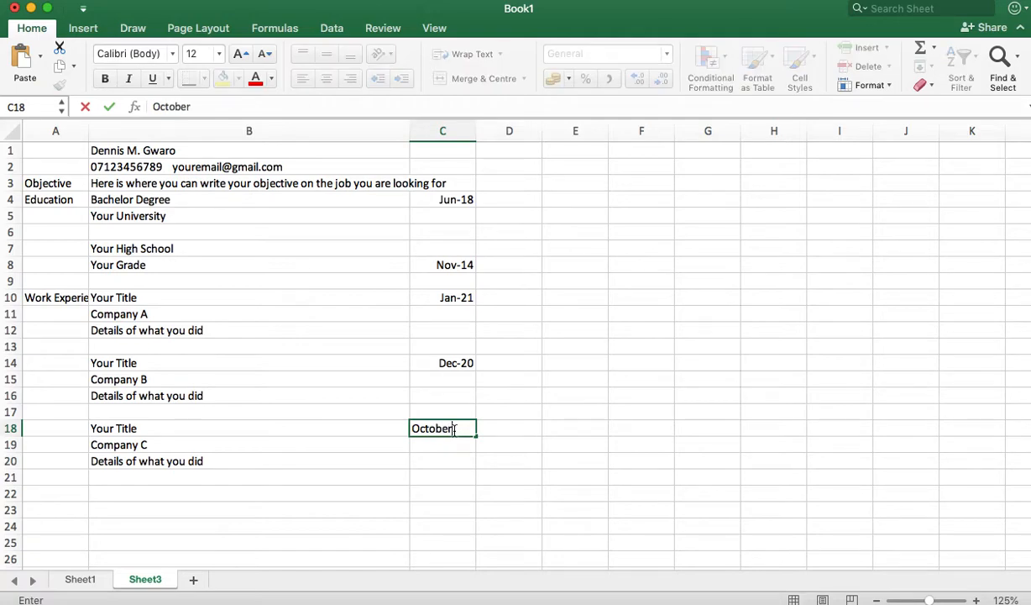
{"action": "type", "text": "-"}
{"action": "type", "text": "20"}
{"action": "left_click", "coordinate": [421, 475]}
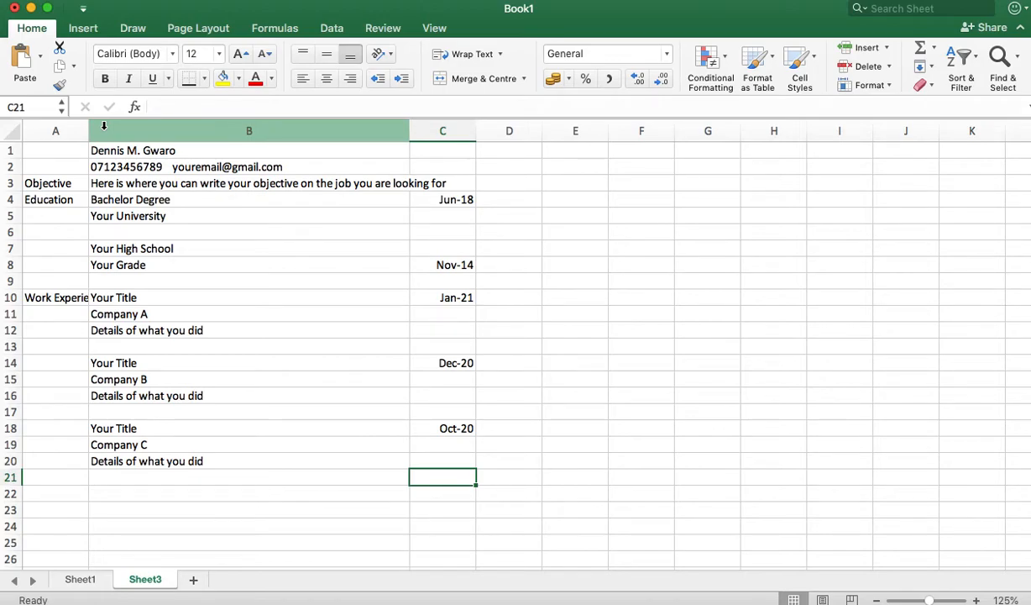
Step: Label cell A21 'Activites & Volunteer Experience'
{"action": "scroll", "coordinate": [173, 374], "scroll_direction": "down", "scroll_amount": 3}
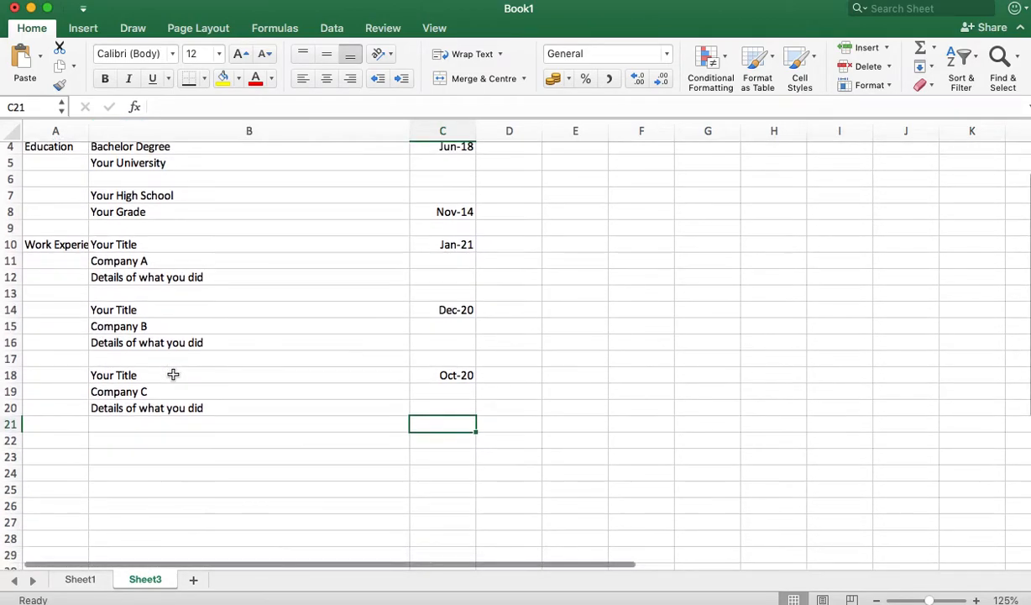
{"action": "left_click", "coordinate": [56, 428]}
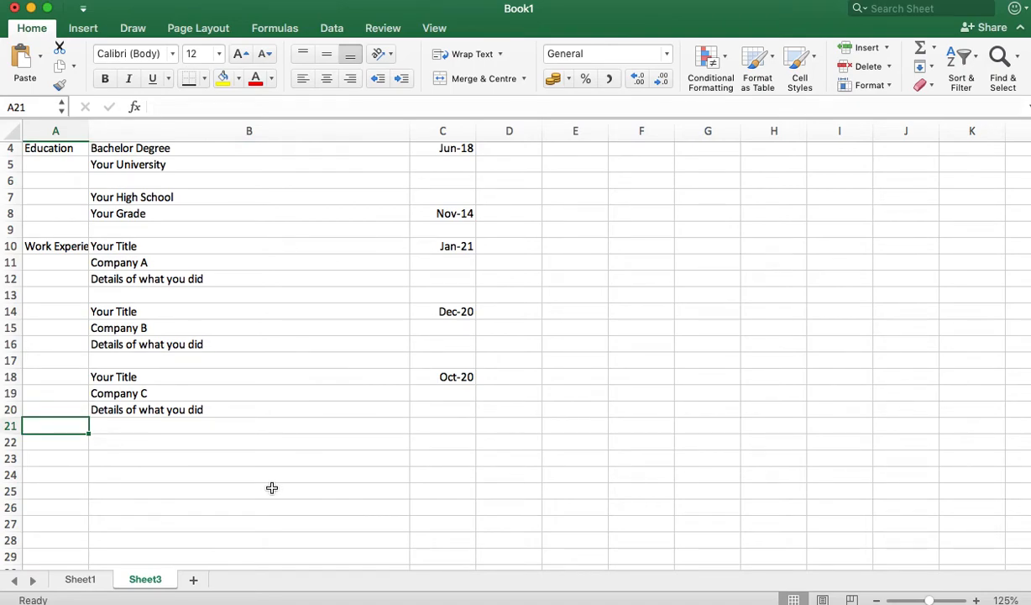
{"action": "type", "text": "Ac"}
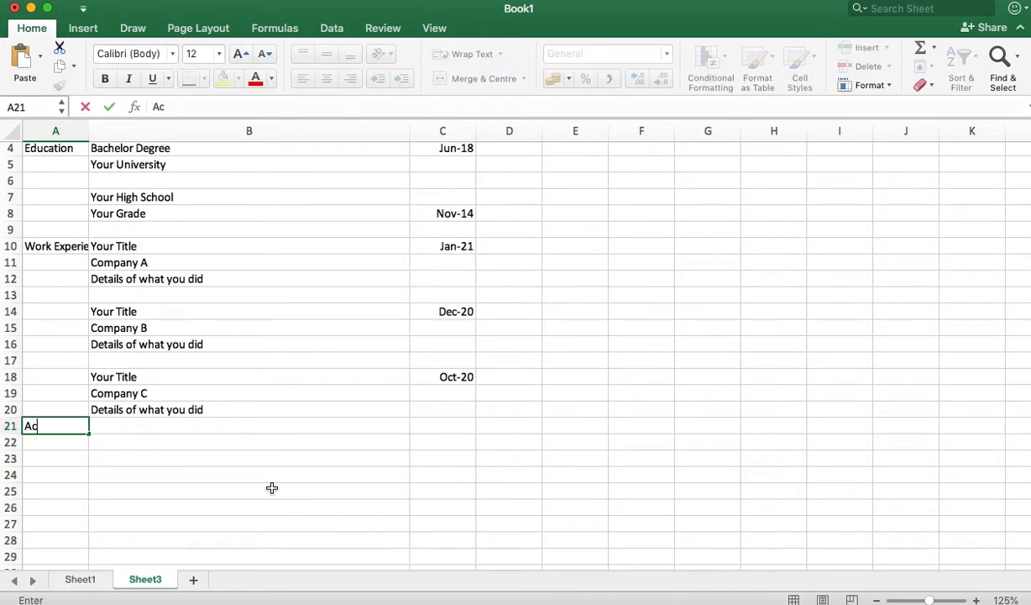
{"action": "type", "text": "tivites &"}
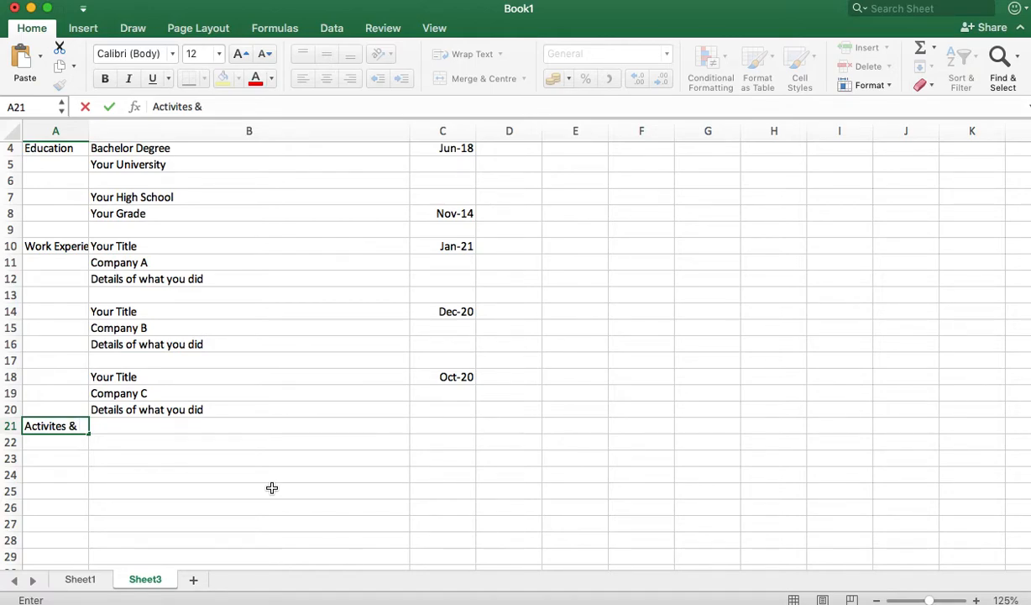
{"action": "type", "text": " Volunteer"}
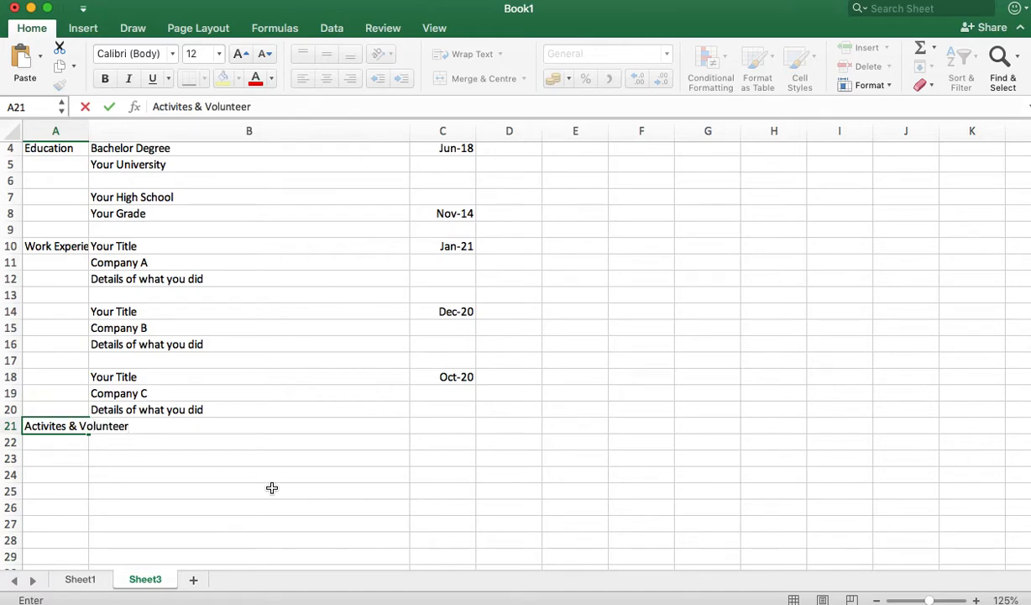
{"action": "type", "text": " Experience"}
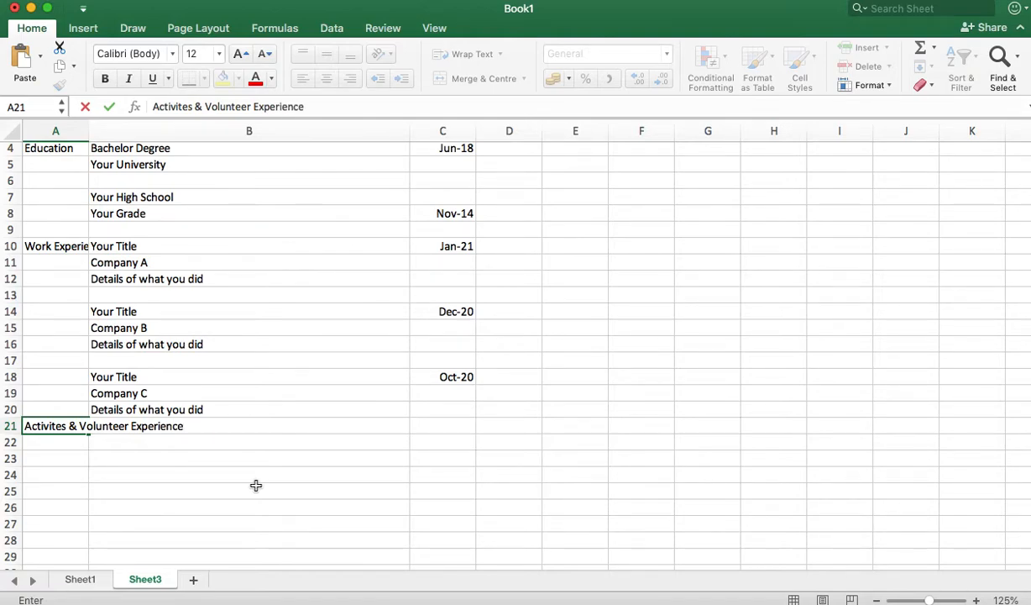
{"action": "left_click", "coordinate": [256, 485]}
Step: Enter 'Company', 'Title' and 'What you did' in B21 to B23, rejecting the AutoComplete suggestion
{"action": "left_click", "coordinate": [154, 426]}
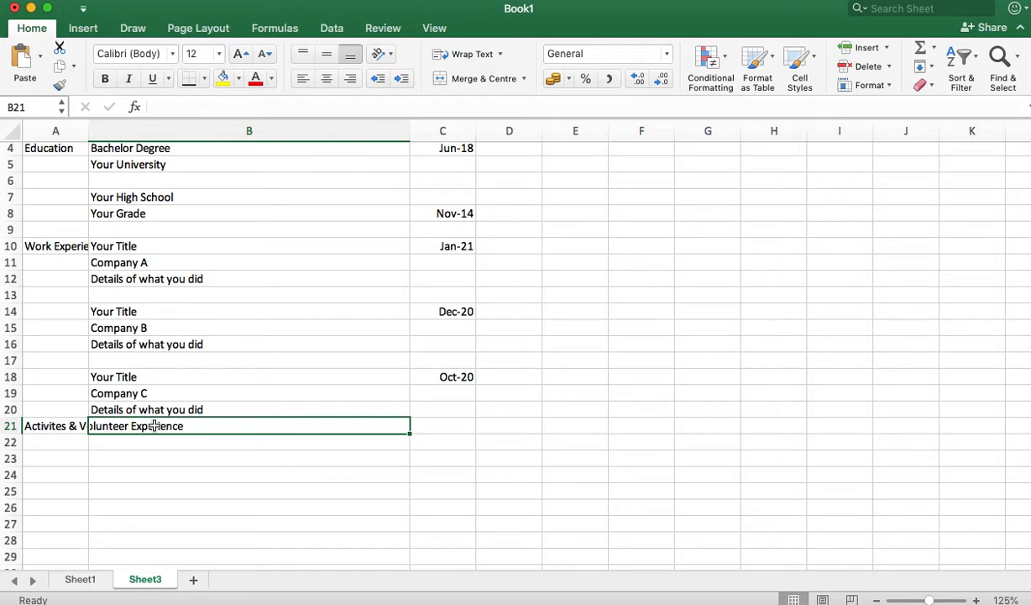
{"action": "type", "text": "Comp"}
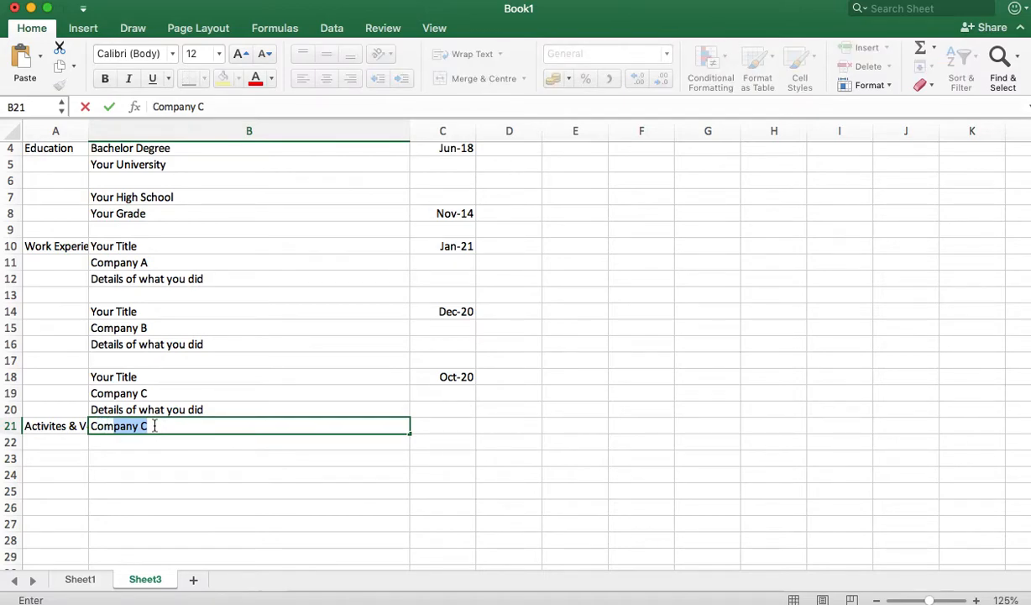
{"action": "type", "text": "any"}
{"action": "key", "text": "BackSpace"}
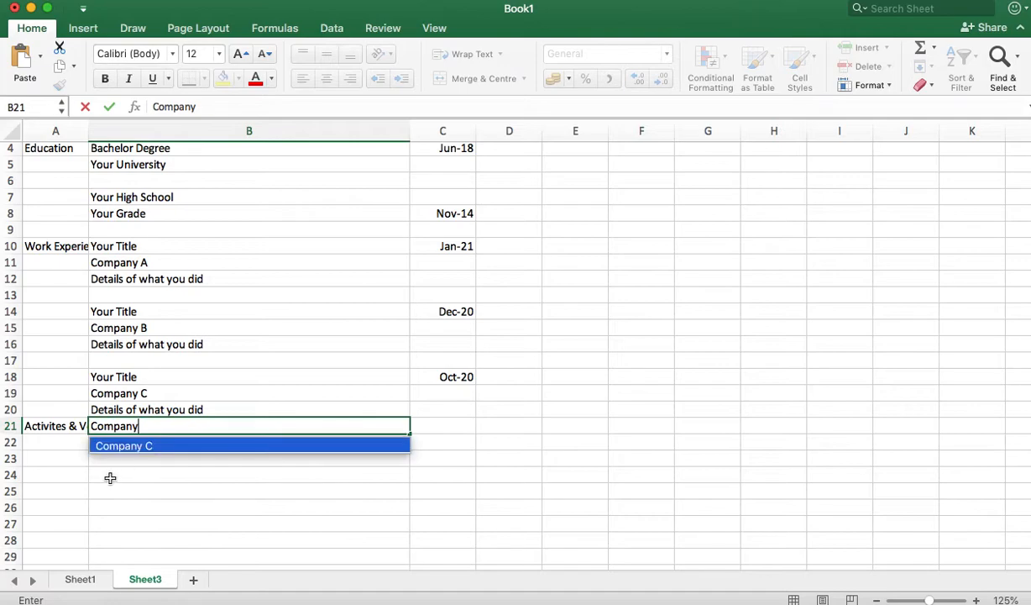
{"action": "left_click", "coordinate": [126, 479]}
{"action": "left_click", "coordinate": [128, 446]}
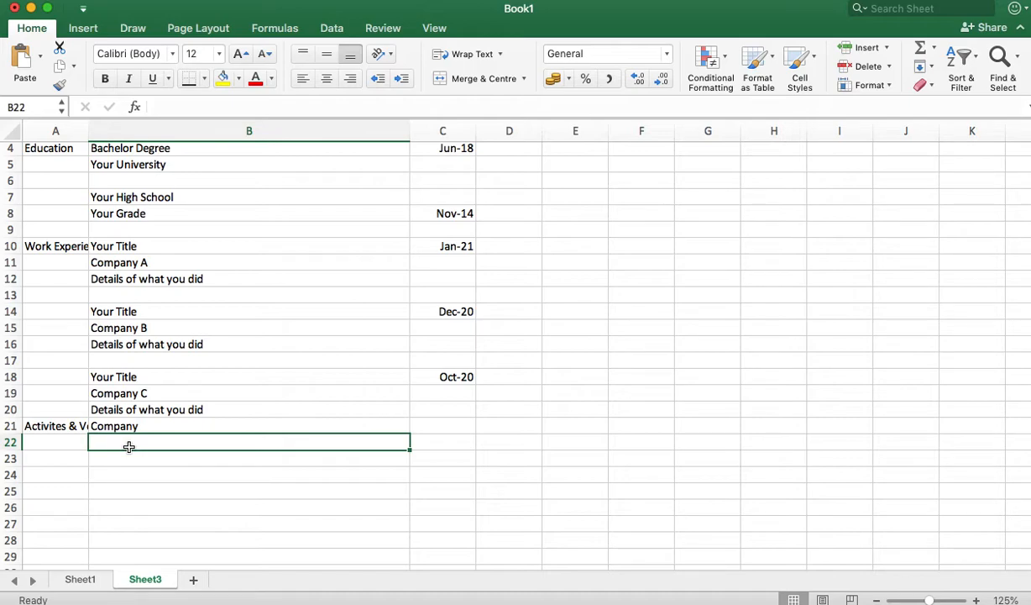
{"action": "type", "text": "Title"}
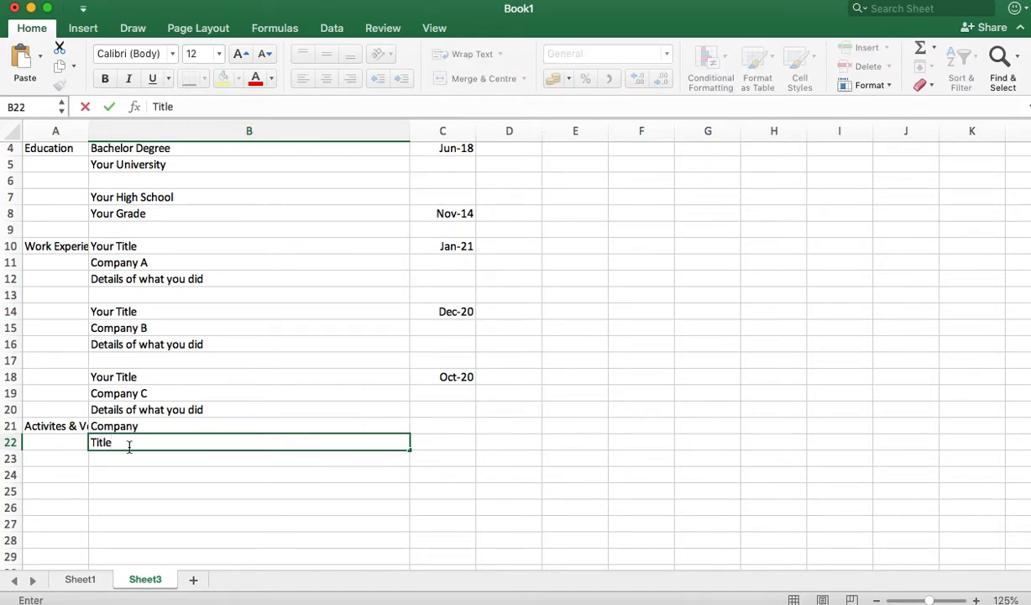
{"action": "key", "text": "Return"}
{"action": "type", "text": "What you did"}
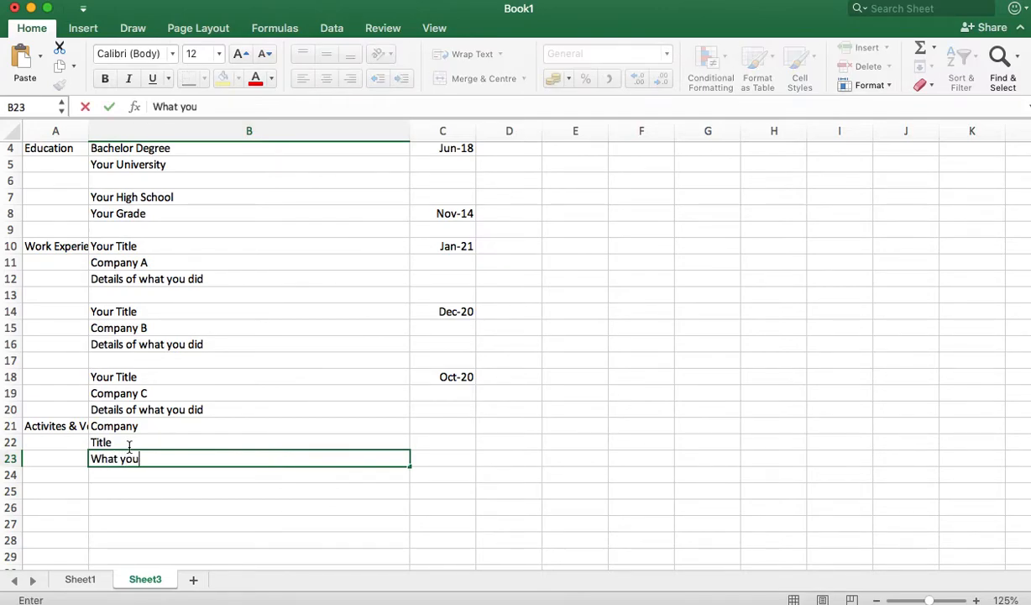
{"action": "left_click", "coordinate": [50, 475]}
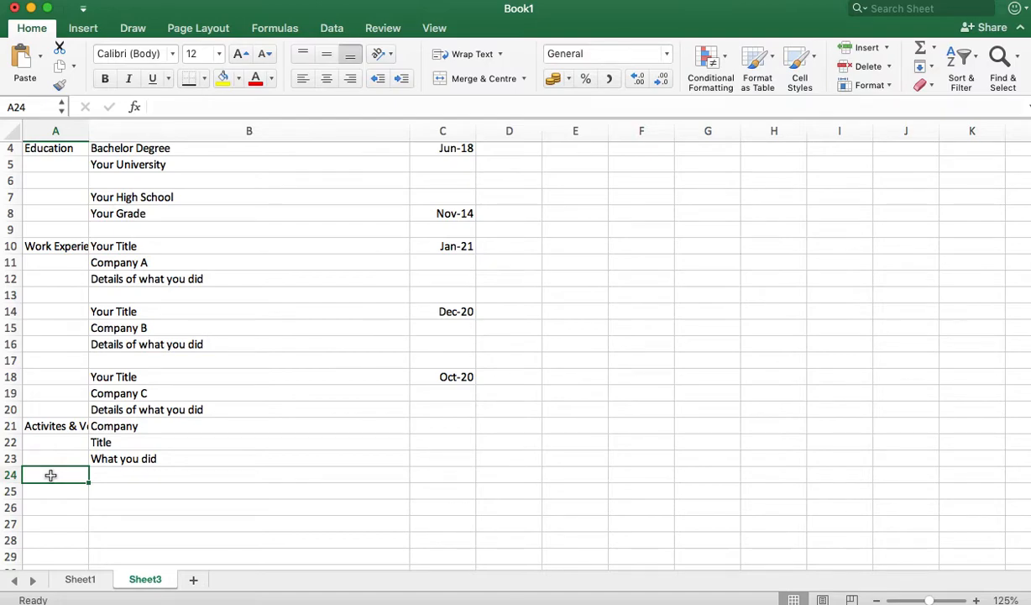
Step: Enter the Honors label in A24 with Your Award, What you did and Organization in B24–B26
{"action": "type", "text": "Honors"}
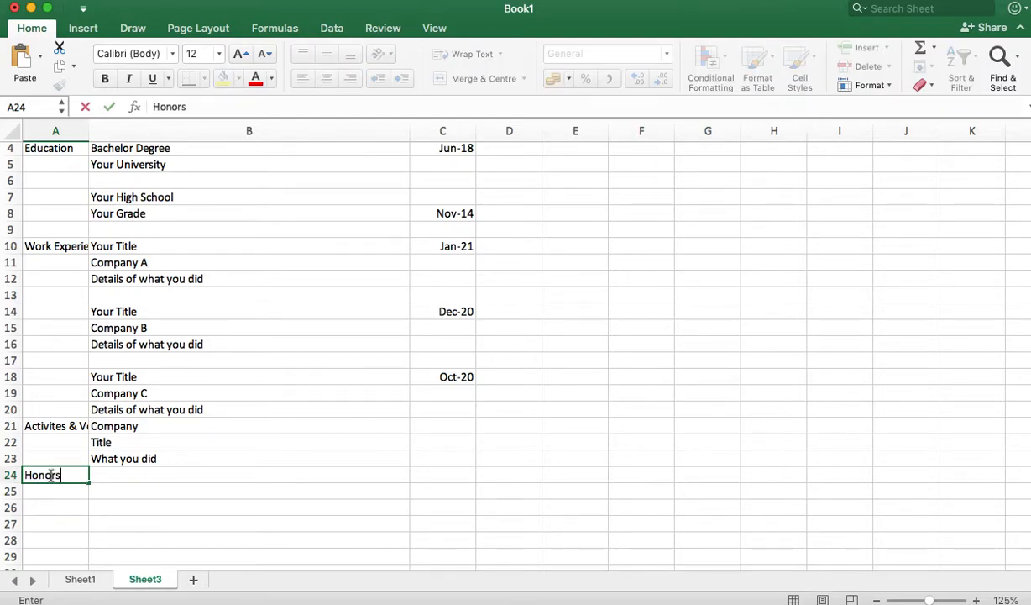
{"action": "left_click", "coordinate": [115, 476]}
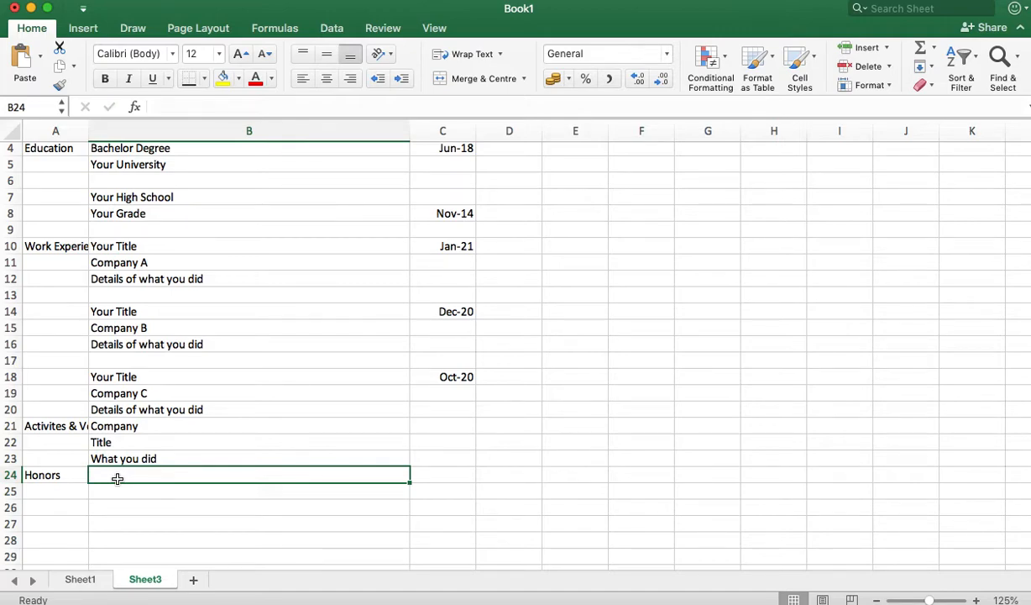
{"action": "type", "text": "Your T"}
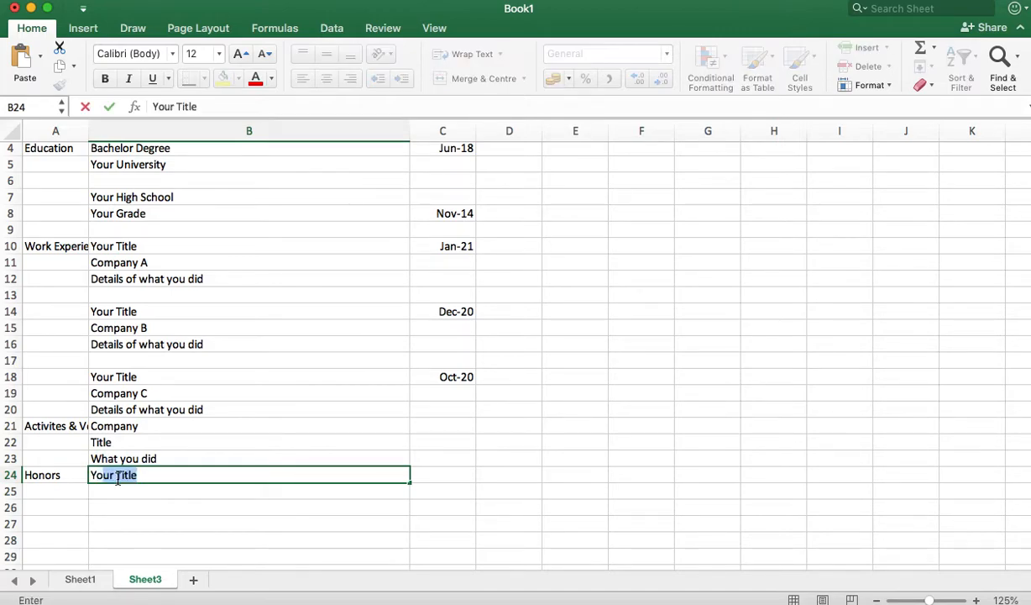
{"action": "type", "text": "Award"}
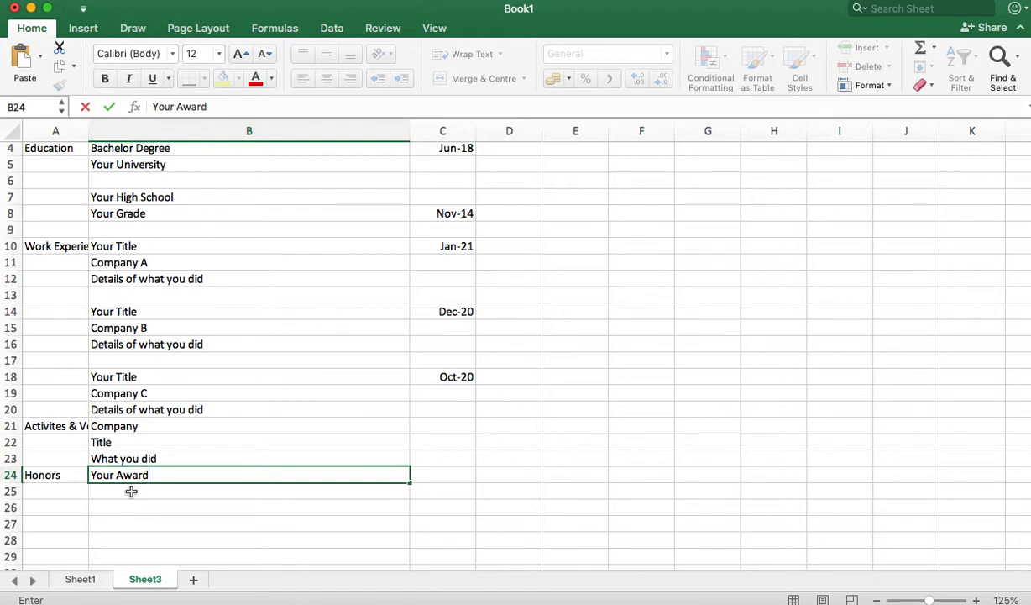
{"action": "key", "text": "Return"}
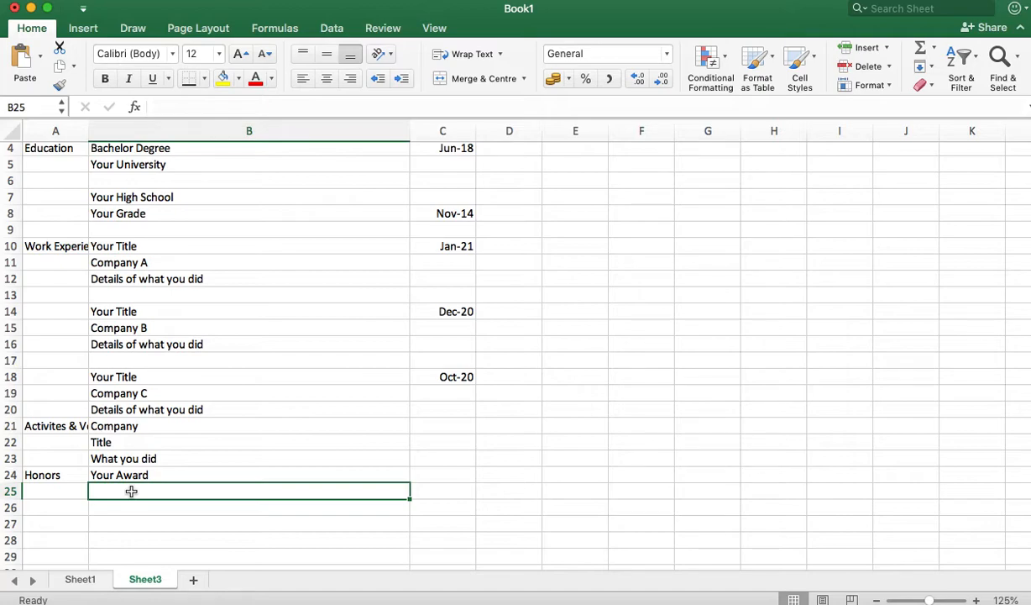
{"action": "type", "text": "What"}
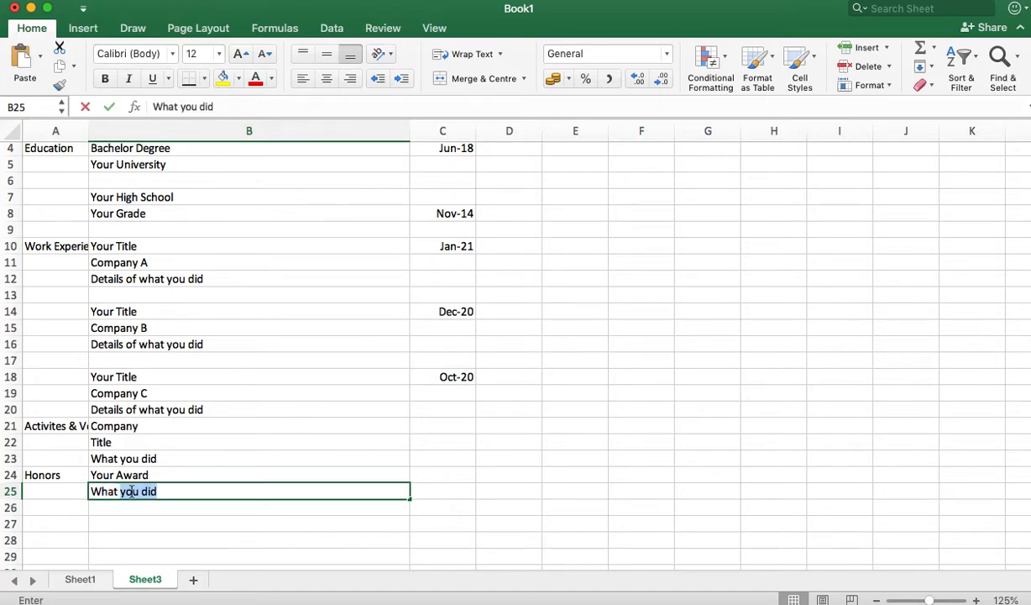
{"action": "key", "text": "Return"}
{"action": "type", "text": "Organi"}
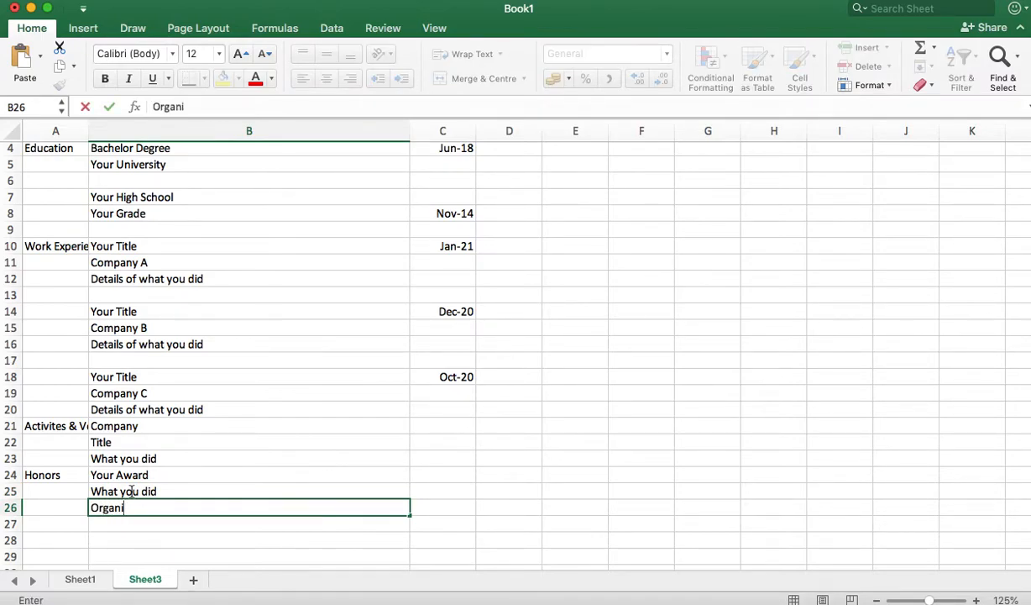
{"action": "type", "text": "x"}
{"action": "type", "text": "ation"}
{"action": "key", "text": "Return"}
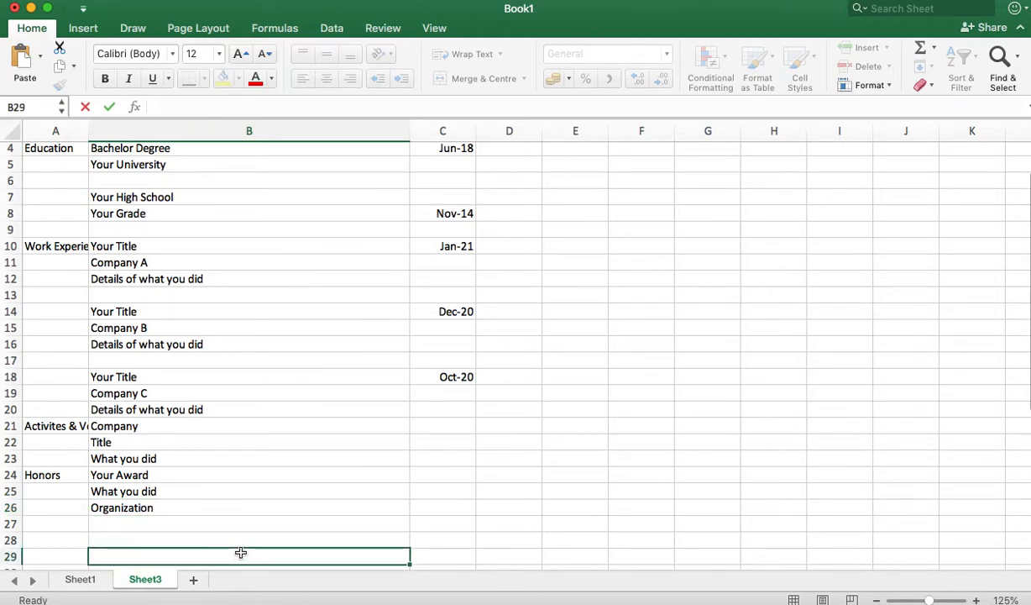
{"action": "left_click", "coordinate": [138, 426]}
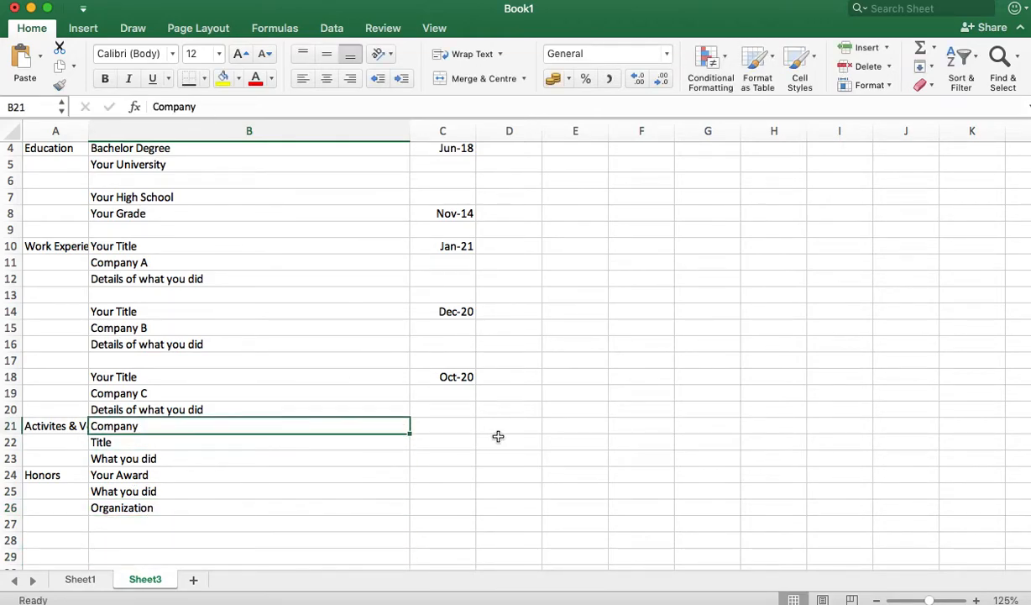
Step: Enter Jun-20 in C21 for the activity and Feb-19 in C24 for the award
{"action": "left_click", "coordinate": [447, 425]}
{"action": "type", "text": "June-20"}
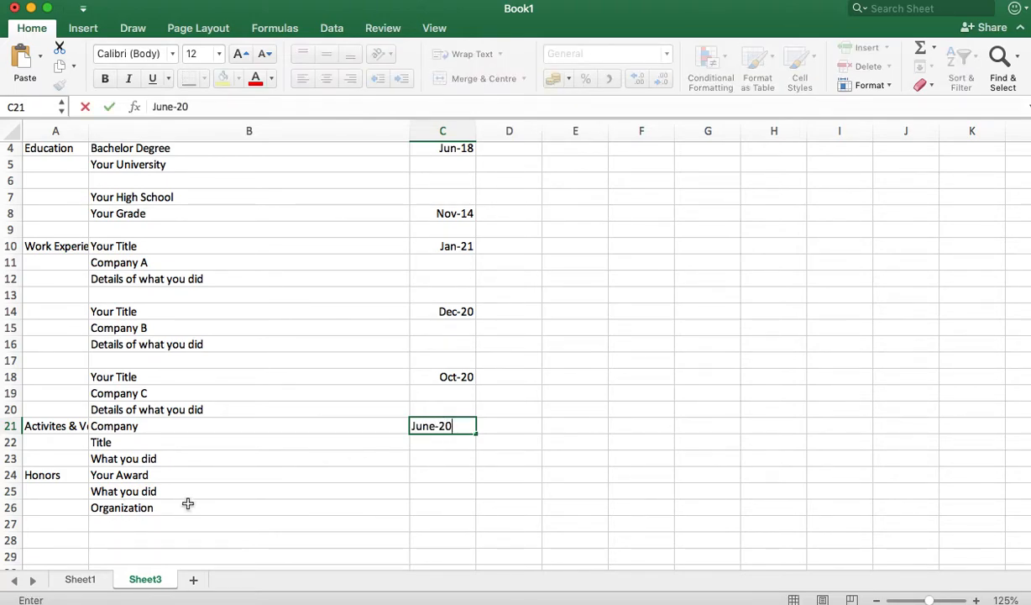
{"action": "left_click", "coordinate": [184, 492]}
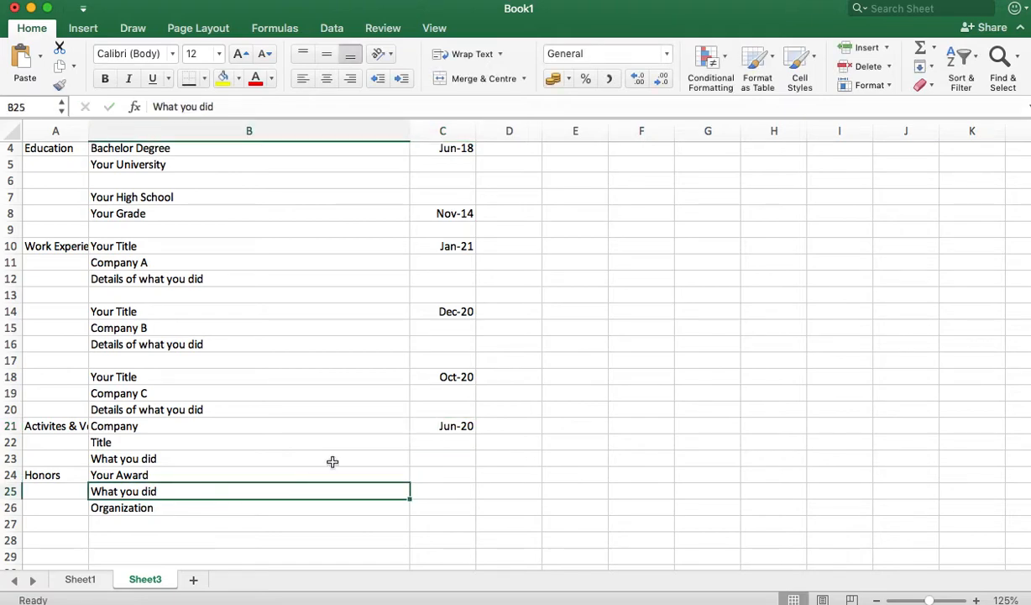
{"action": "left_click", "coordinate": [445, 476]}
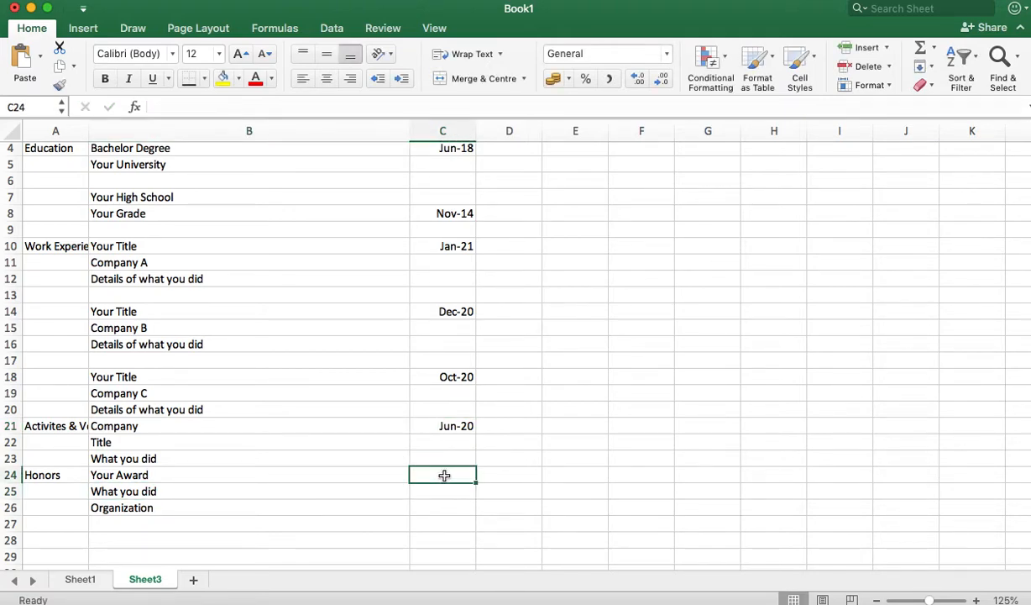
{"action": "type", "text": "feb-"}
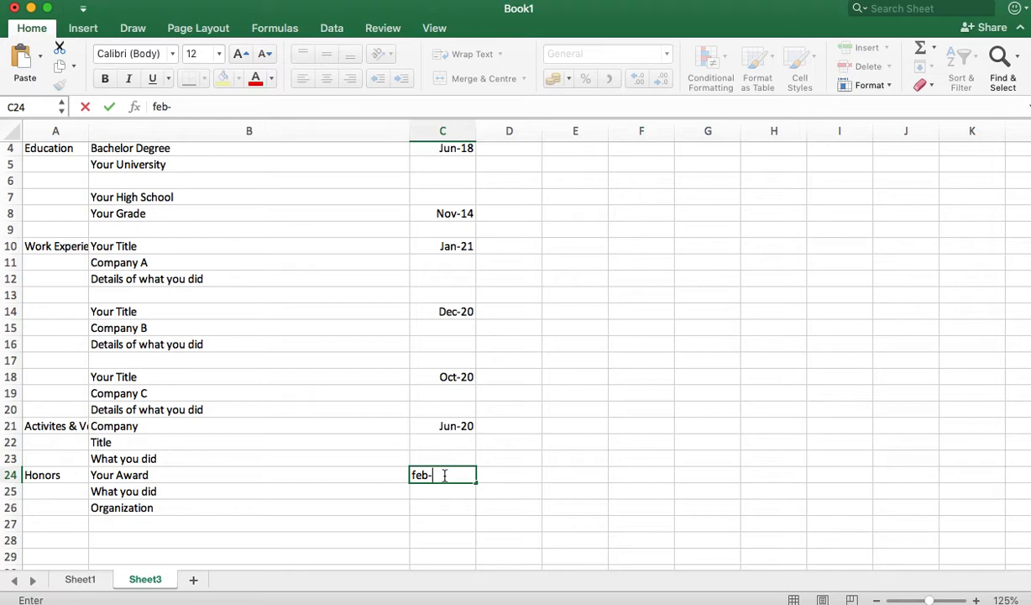
{"action": "key", "text": "BackSpace"}
{"action": "key", "text": "BackSpace"}
{"action": "key", "text": "BackSpace"}
{"action": "key", "text": "BackSpace"}
{"action": "type", "text": "Feb-19"}
{"action": "key", "text": "Return"}
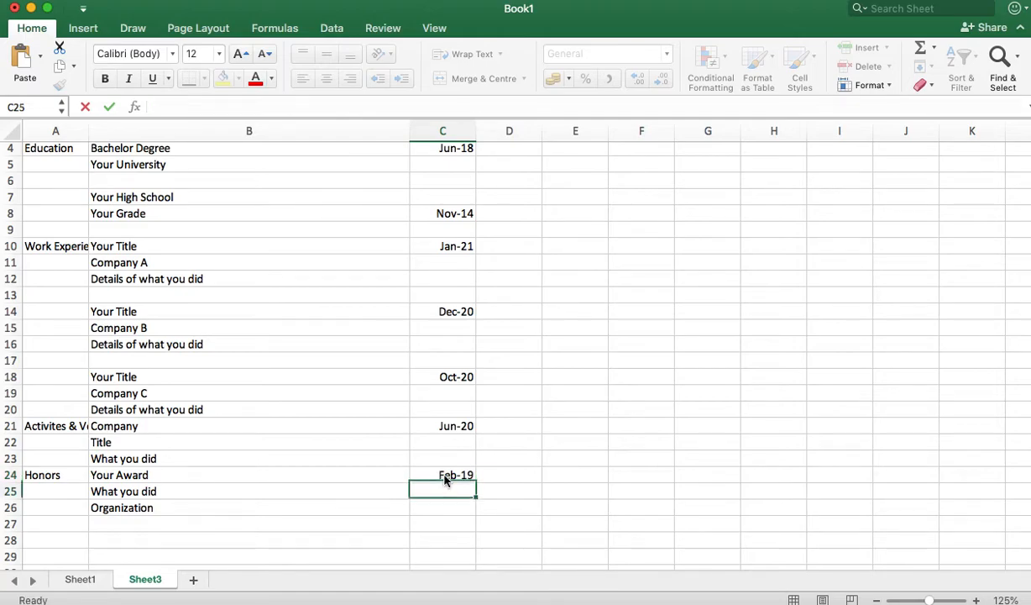
{"action": "scroll", "coordinate": [303, 456], "scroll_direction": "up", "scroll_amount": 3}
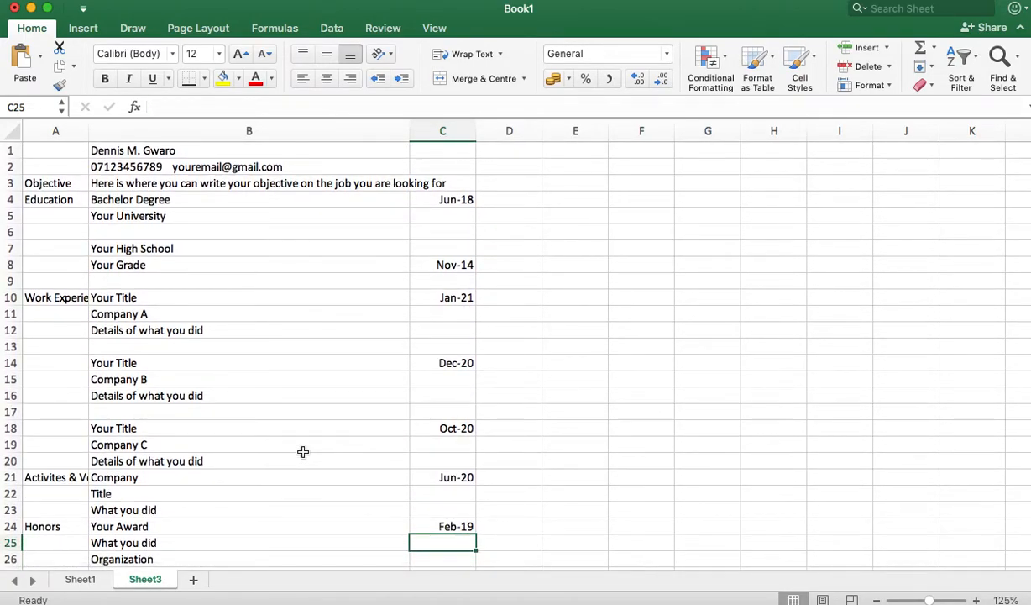
Step: Autofit column A to its longest section label
{"action": "double_click", "coordinate": [89, 127]}
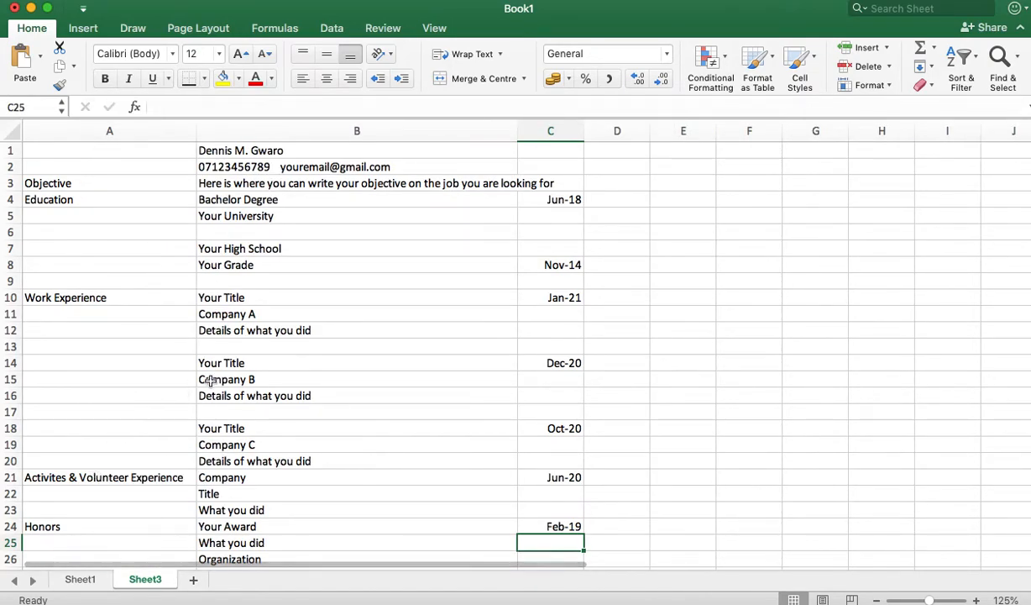
{"action": "left_click", "coordinate": [265, 151]}
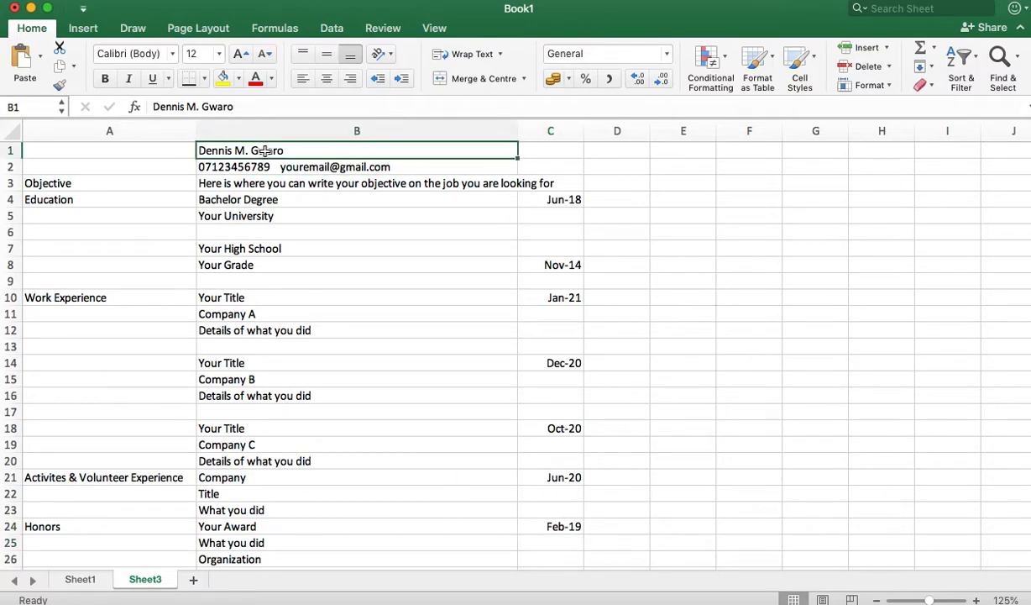
{"action": "left_click_drag", "start_coordinate": [235, 363], "coordinate": [554, 396]}
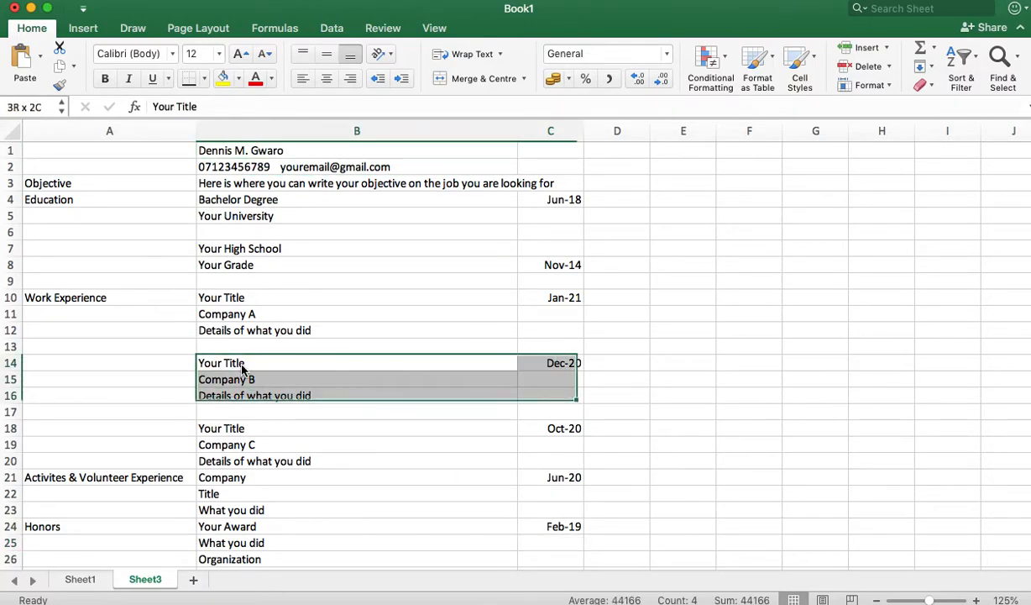
Step: Set the entire sheet to Arial at font size 11
{"action": "key", "text": "super+a"}
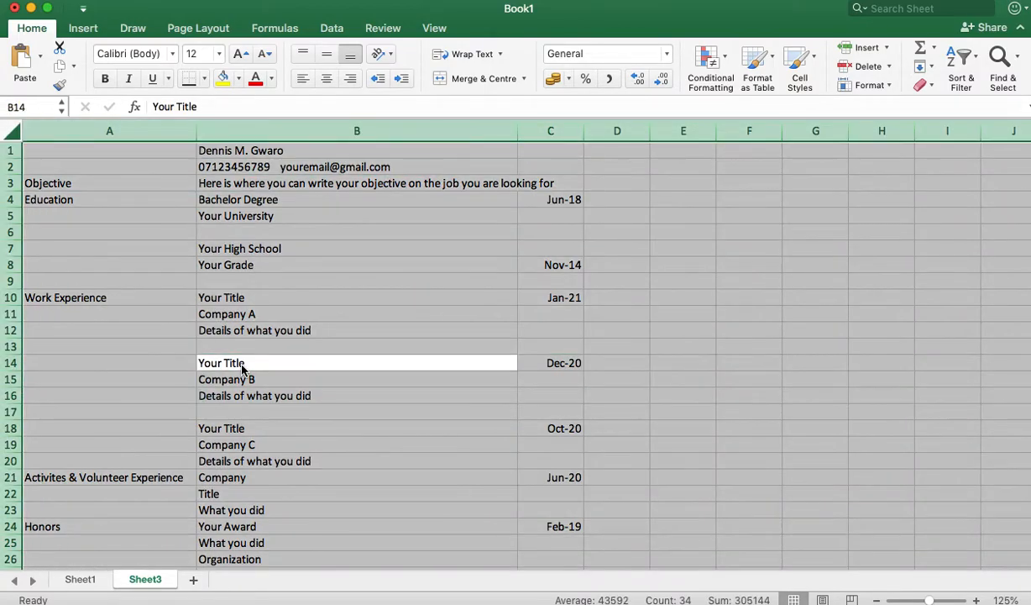
{"action": "left_click", "coordinate": [218, 53]}
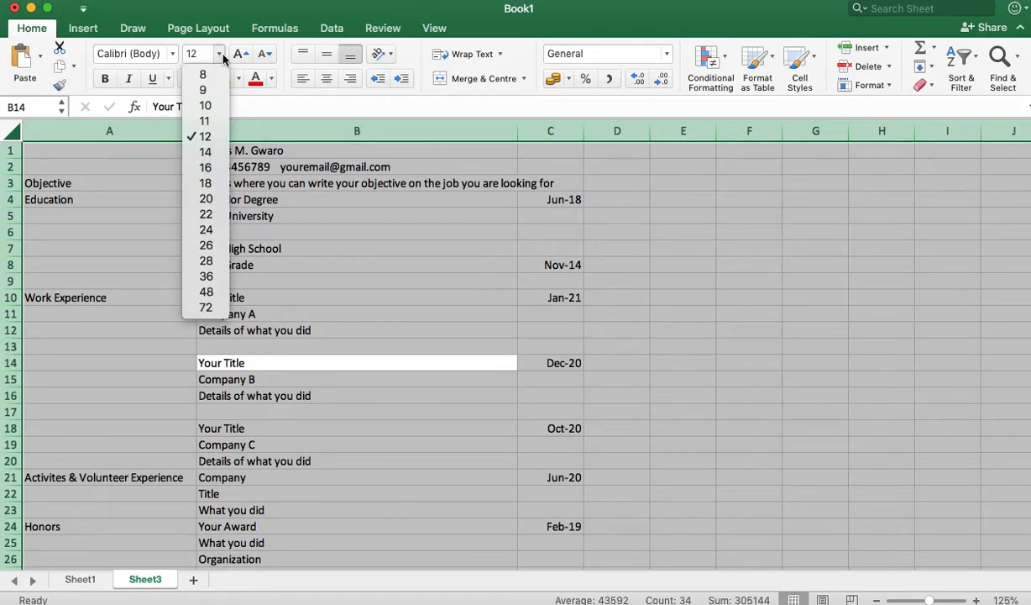
{"action": "left_click", "coordinate": [206, 121]}
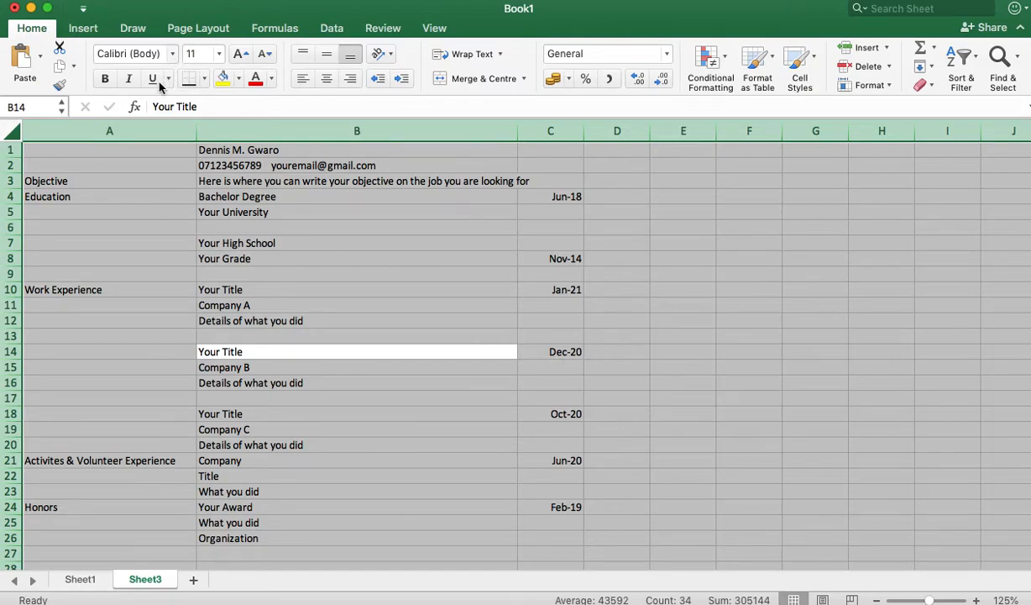
{"action": "left_click", "coordinate": [168, 59]}
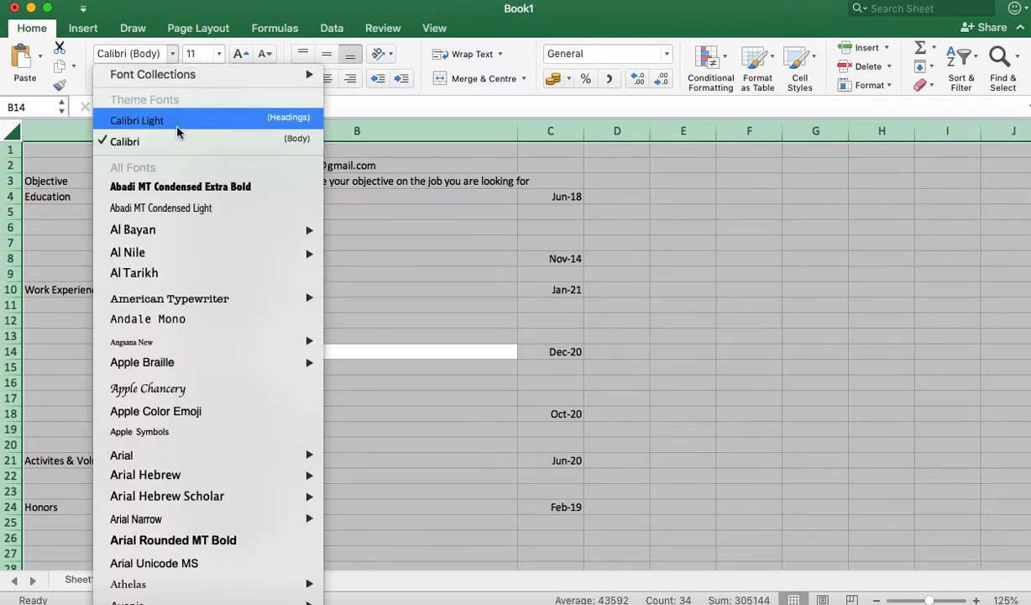
{"action": "mouse_move", "coordinate": [191, 371]}
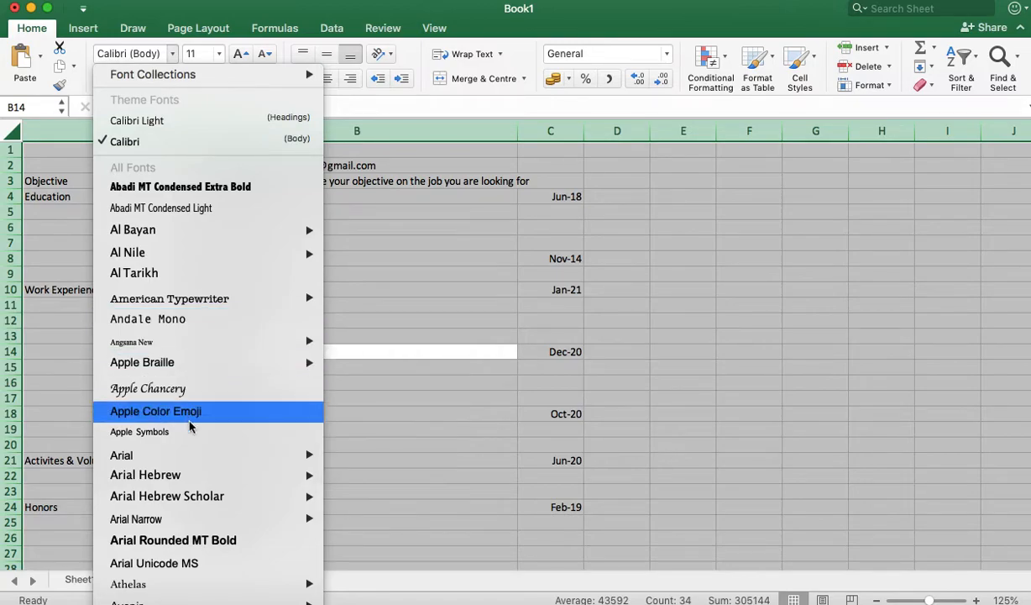
{"action": "mouse_move", "coordinate": [200, 477]}
{"action": "mouse_move", "coordinate": [212, 452]}
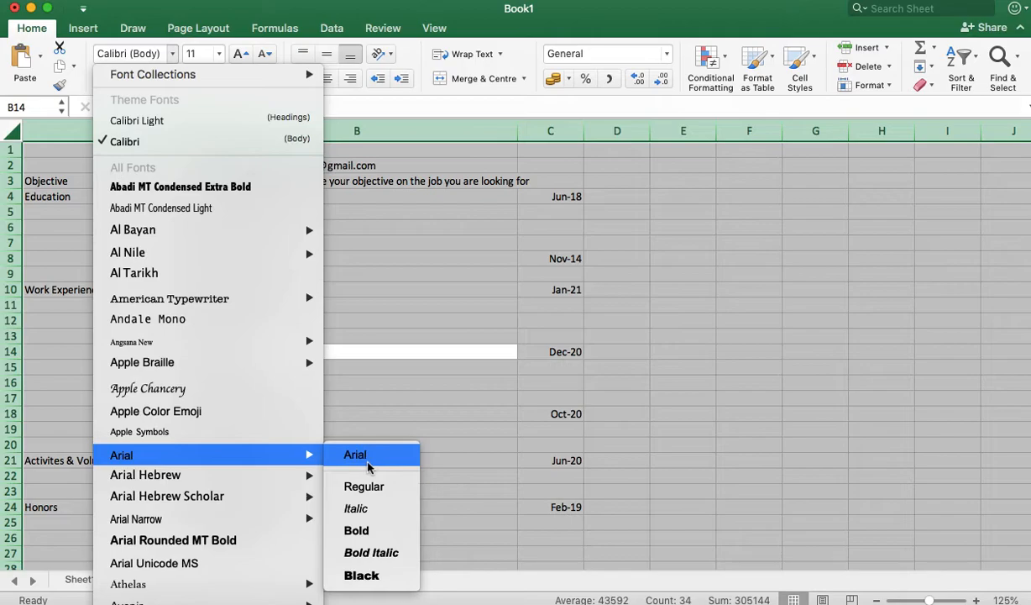
{"action": "left_click", "coordinate": [368, 486]}
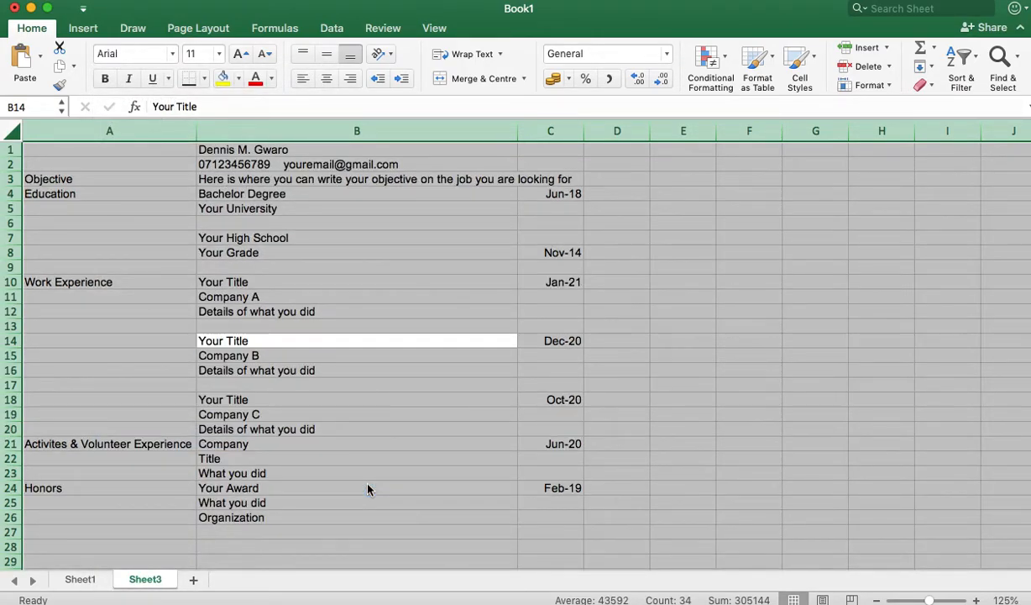
{"action": "left_click", "coordinate": [424, 326]}
{"action": "left_click", "coordinate": [295, 148]}
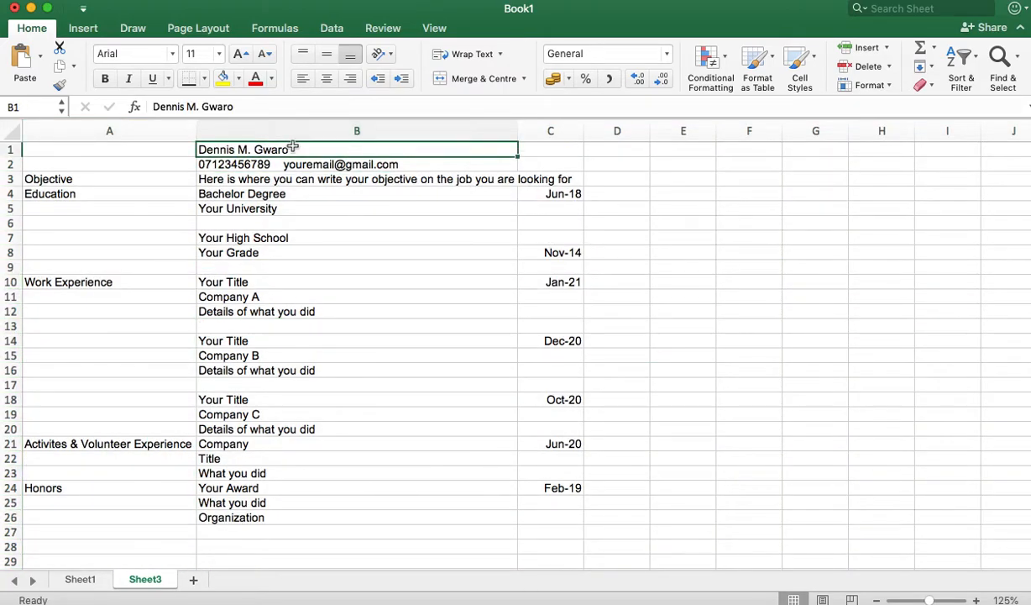
Step: Centre the name in B1 and enlarge it to 26 pt
{"action": "left_click", "coordinate": [328, 75]}
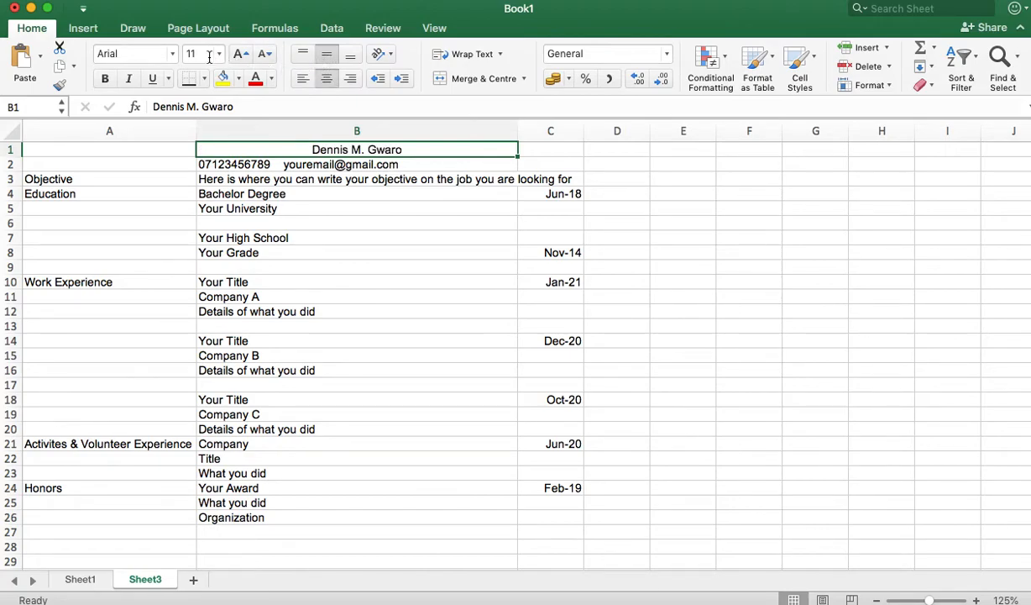
{"action": "left_click", "coordinate": [242, 54]}
{"action": "left_click", "coordinate": [242, 55]}
{"action": "left_click", "coordinate": [242, 55]}
{"action": "left_click", "coordinate": [242, 55]}
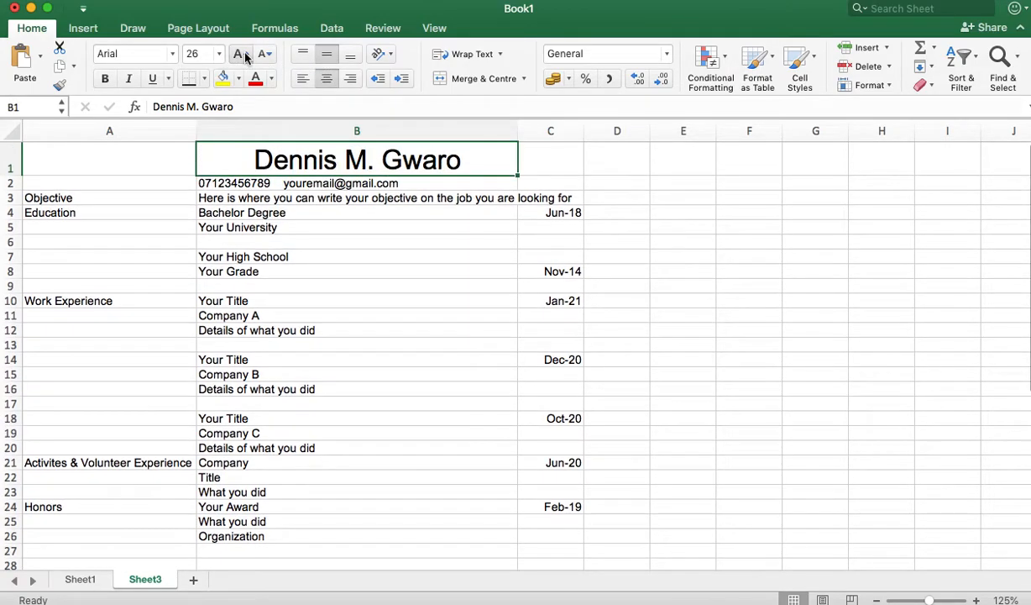
Step: Make the contact line in B2 bold at 14 pt
{"action": "left_click", "coordinate": [290, 183]}
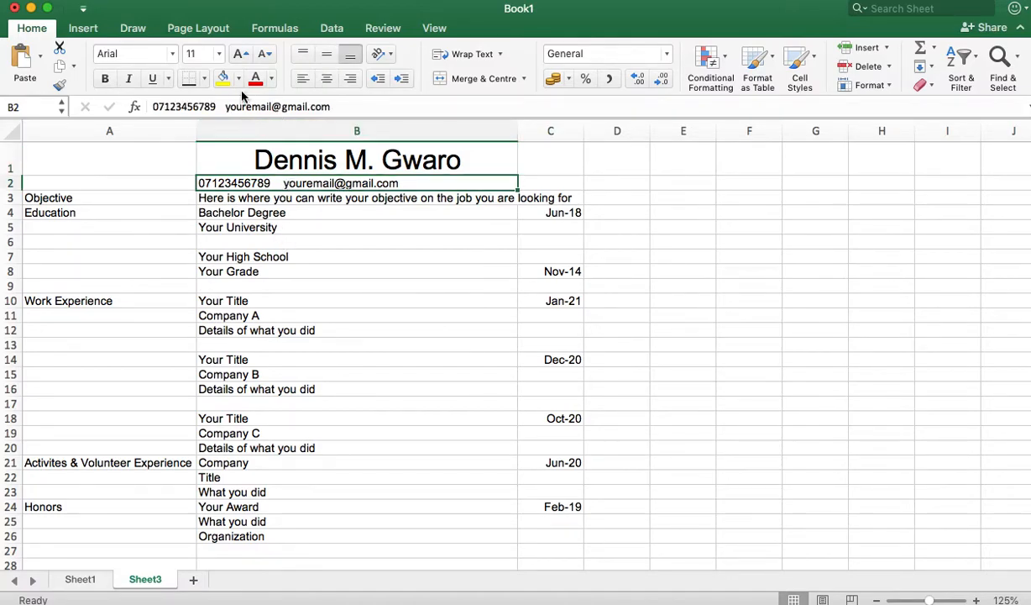
{"action": "left_click", "coordinate": [242, 54]}
{"action": "left_click", "coordinate": [242, 55]}
{"action": "left_click", "coordinate": [242, 55]}
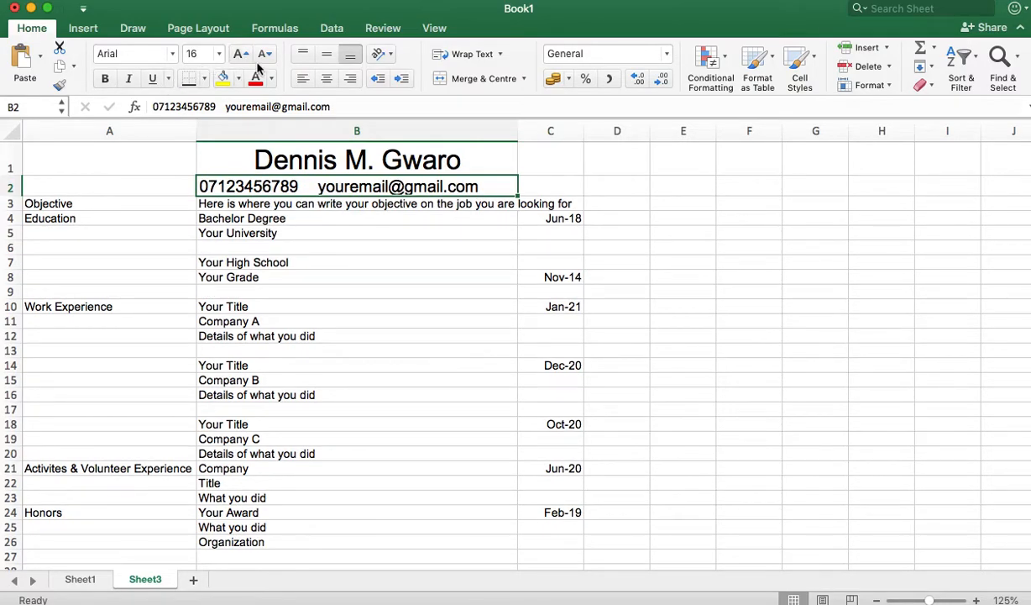
{"action": "left_click", "coordinate": [263, 55]}
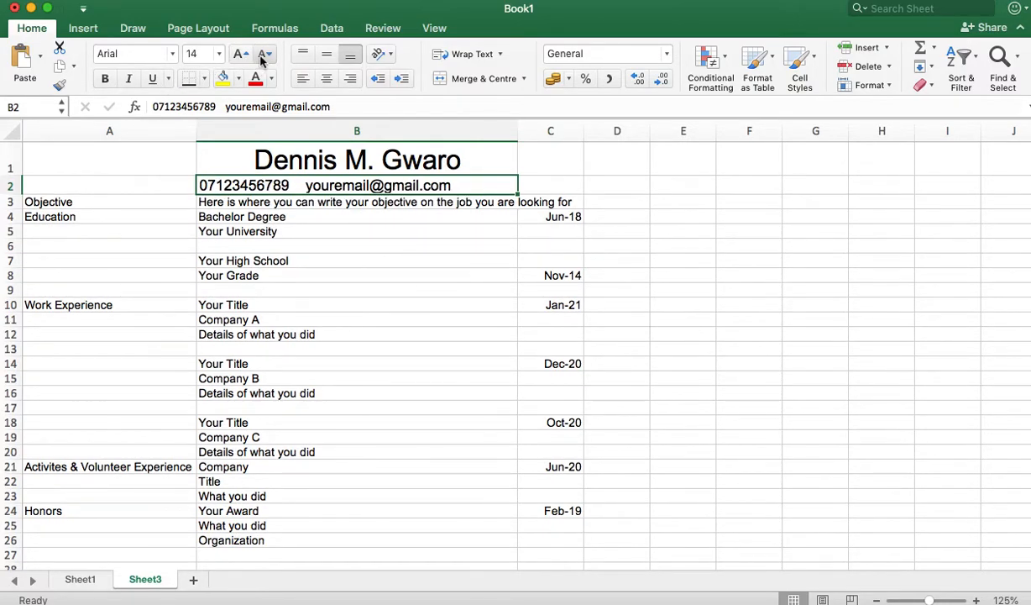
{"action": "left_click", "coordinate": [105, 79]}
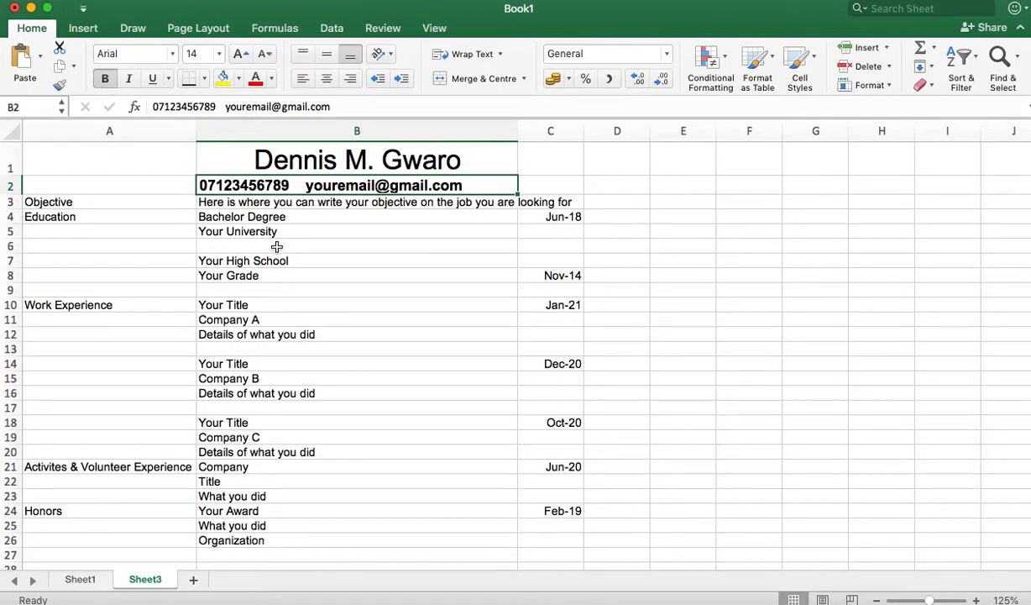
Step: Wrap the objective text in B3 and centre the Objective label in A3
{"action": "left_click", "coordinate": [252, 200]}
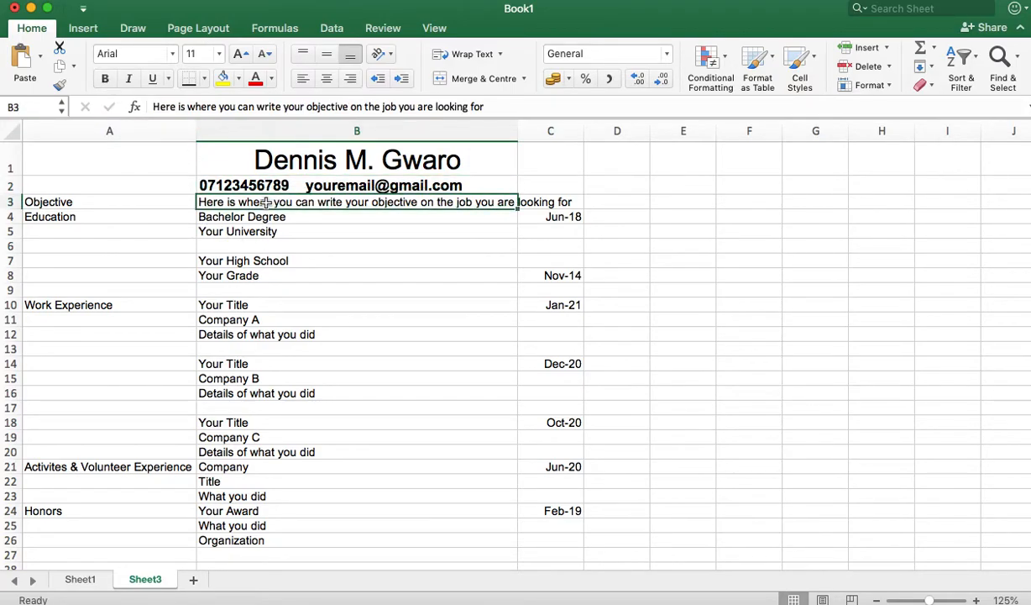
{"action": "left_click", "coordinate": [458, 53]}
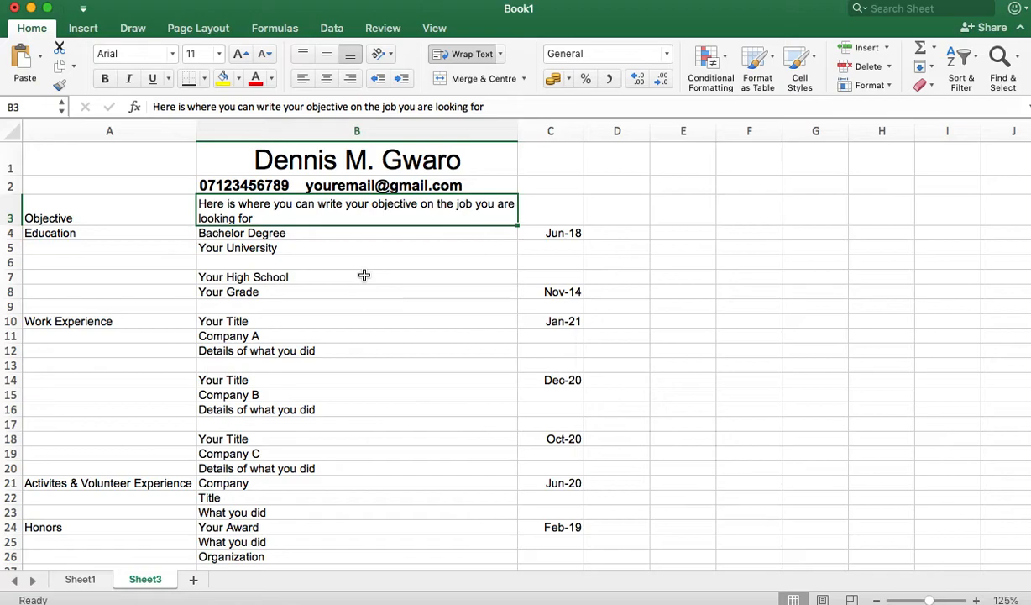
{"action": "left_click", "coordinate": [76, 214]}
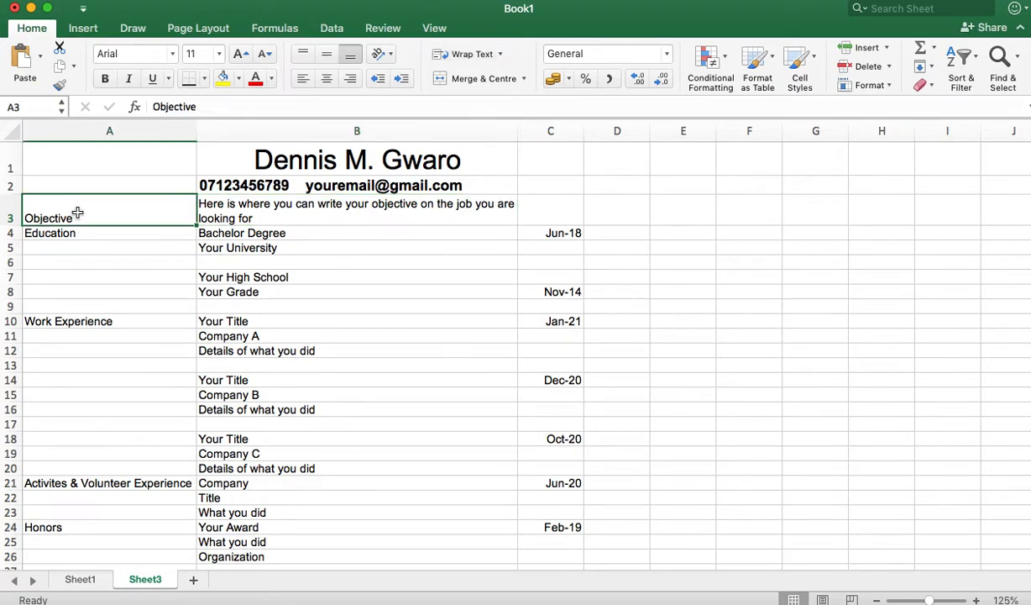
{"action": "left_click", "coordinate": [473, 79]}
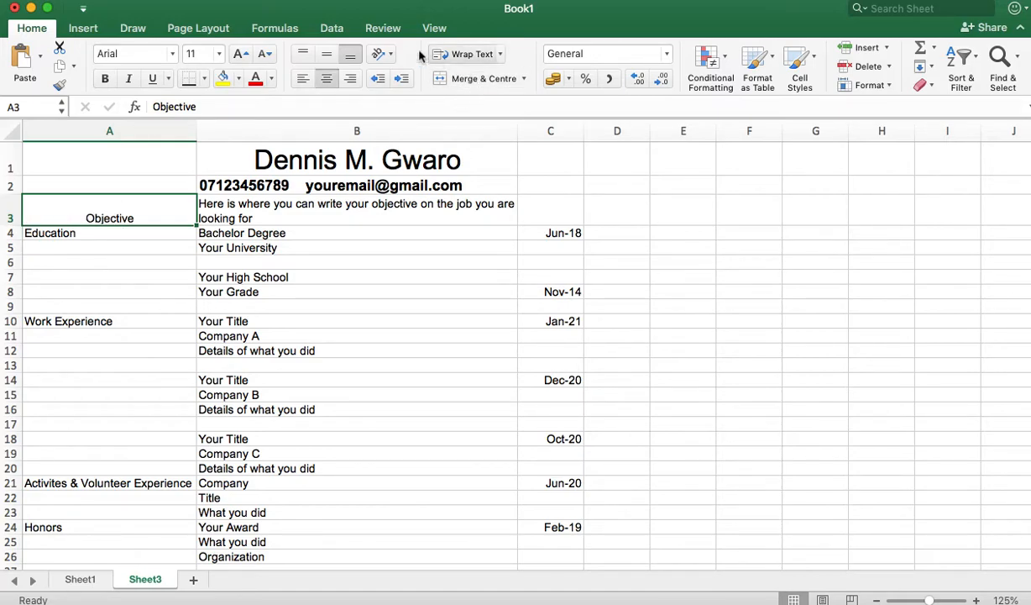
{"action": "left_click", "coordinate": [327, 55]}
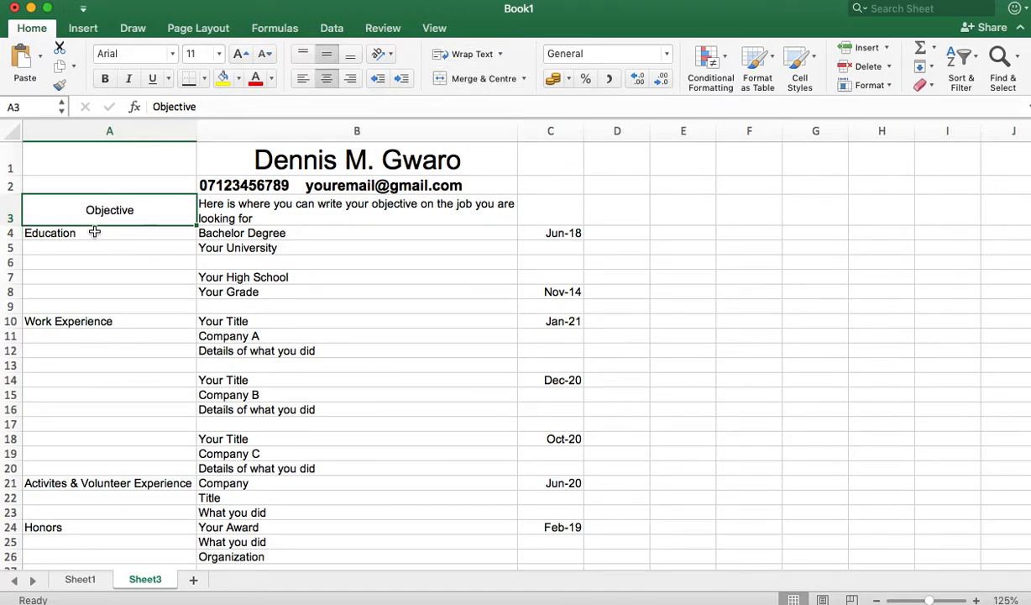
Step: Merge and vertically centre Education over A4:A9 and Work Experience over A10:A20
{"action": "left_click", "coordinate": [93, 233]}
{"action": "left_click", "coordinate": [165, 303], "text": "shift"}
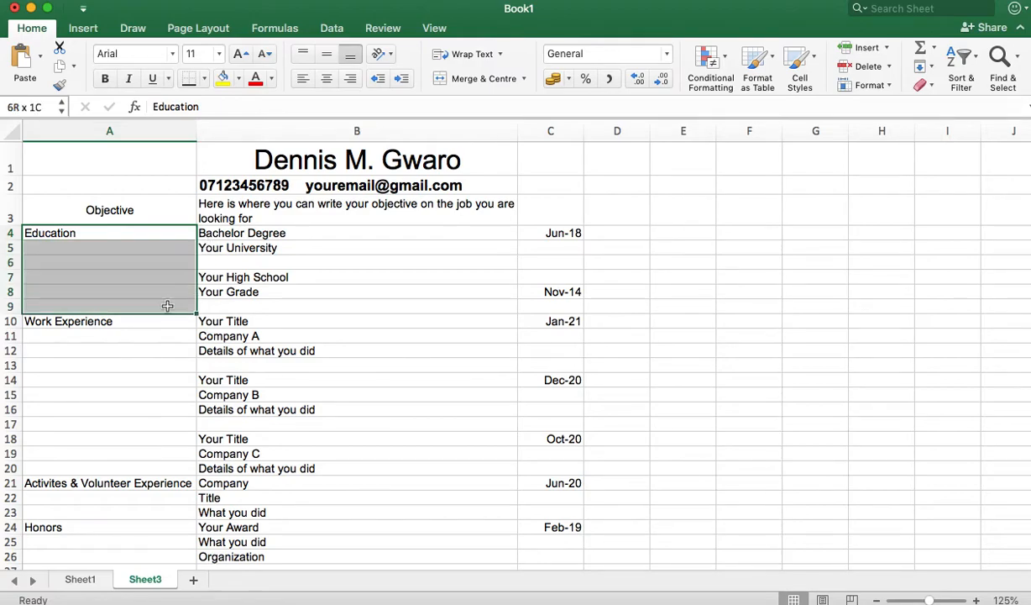
{"action": "left_click", "coordinate": [468, 81]}
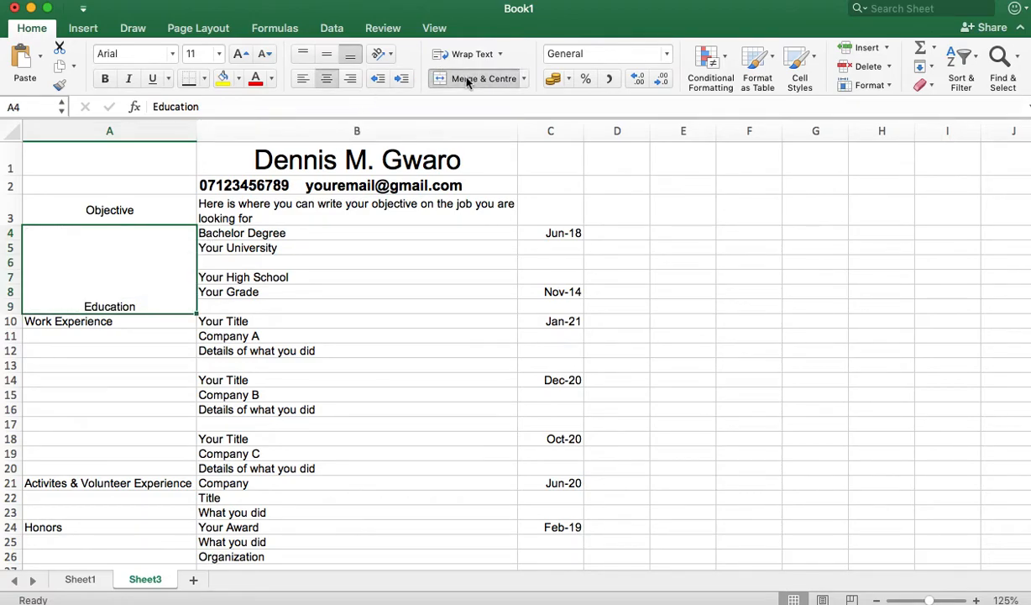
{"action": "left_click", "coordinate": [329, 56]}
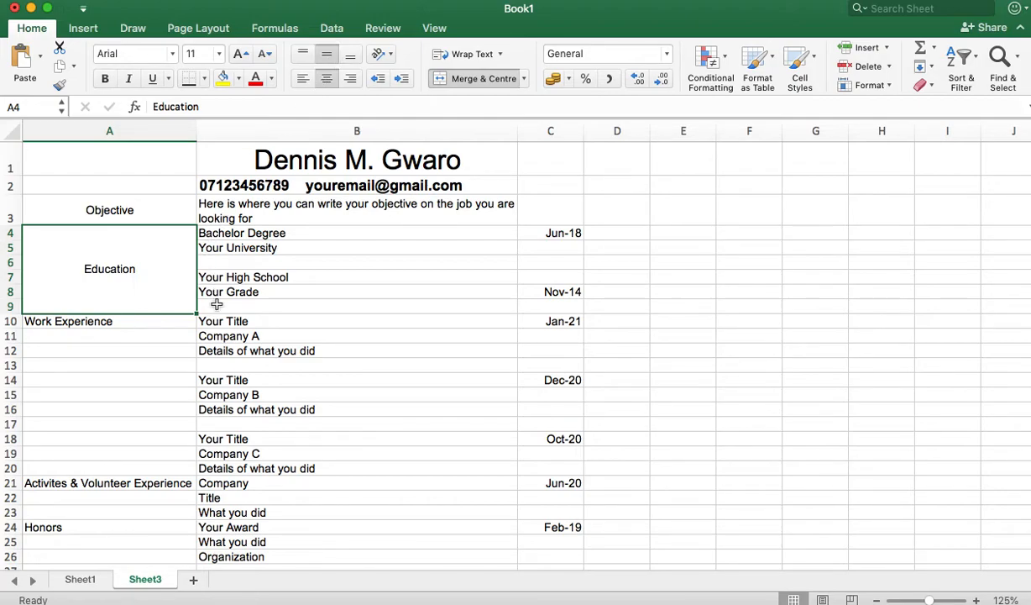
{"action": "left_click", "coordinate": [148, 321]}
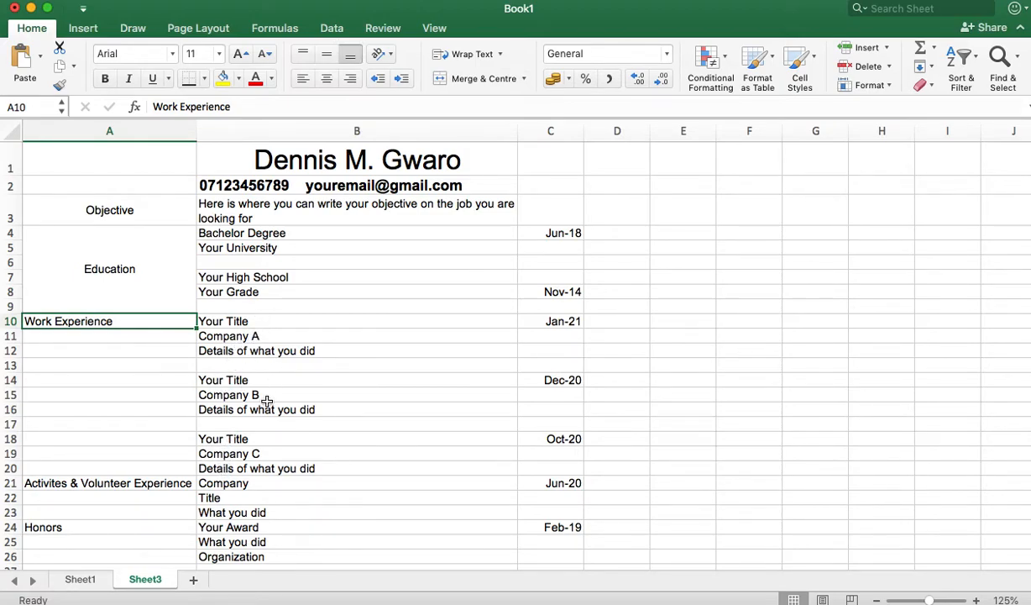
{"action": "left_click", "coordinate": [140, 471], "text": "shift"}
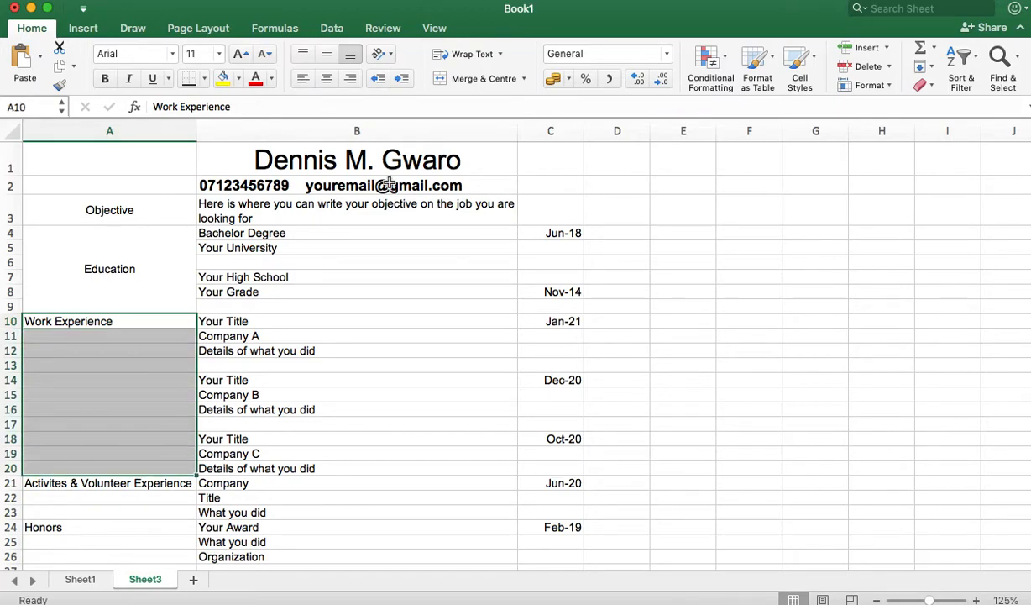
{"action": "left_click", "coordinate": [464, 80]}
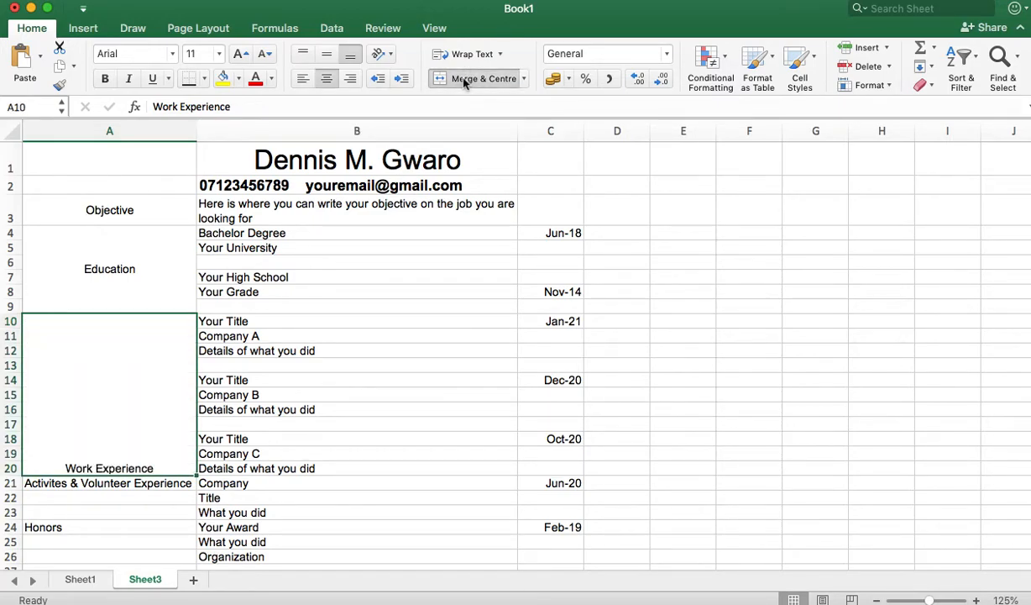
{"action": "left_click", "coordinate": [328, 55]}
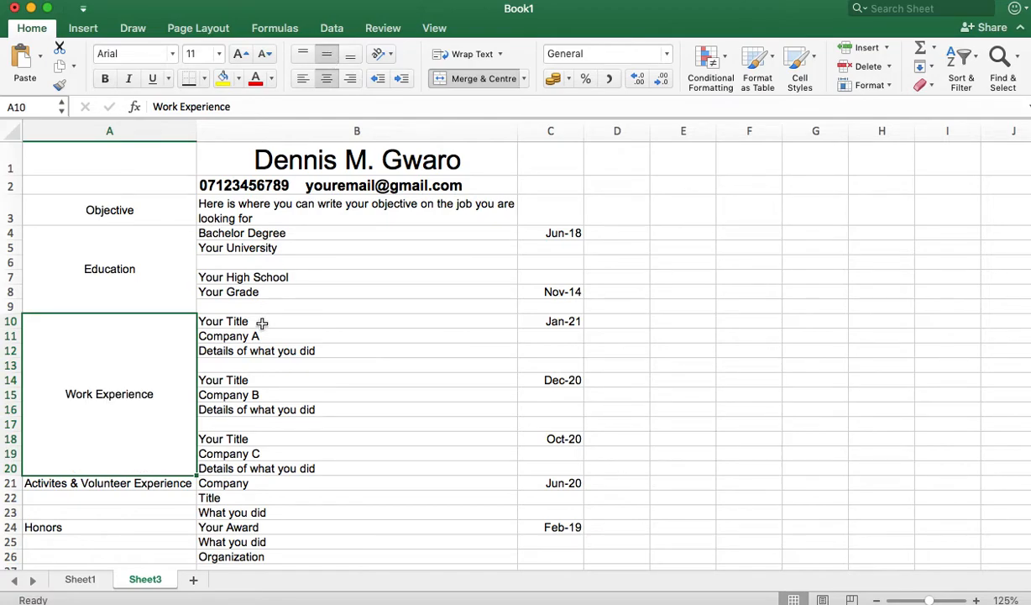
Step: Merge and vertically centre Activites & Volunteer Experience over A21:A23 and Honors over A24:A26
{"action": "left_click", "coordinate": [134, 485]}
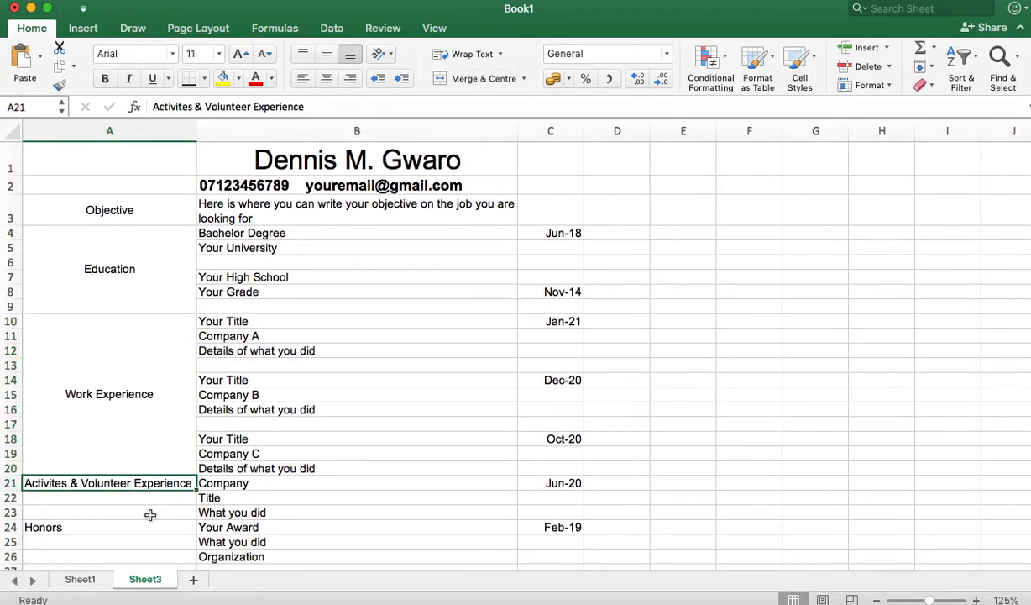
{"action": "left_click", "coordinate": [147, 510], "text": "shift"}
{"action": "left_click", "coordinate": [474, 79]}
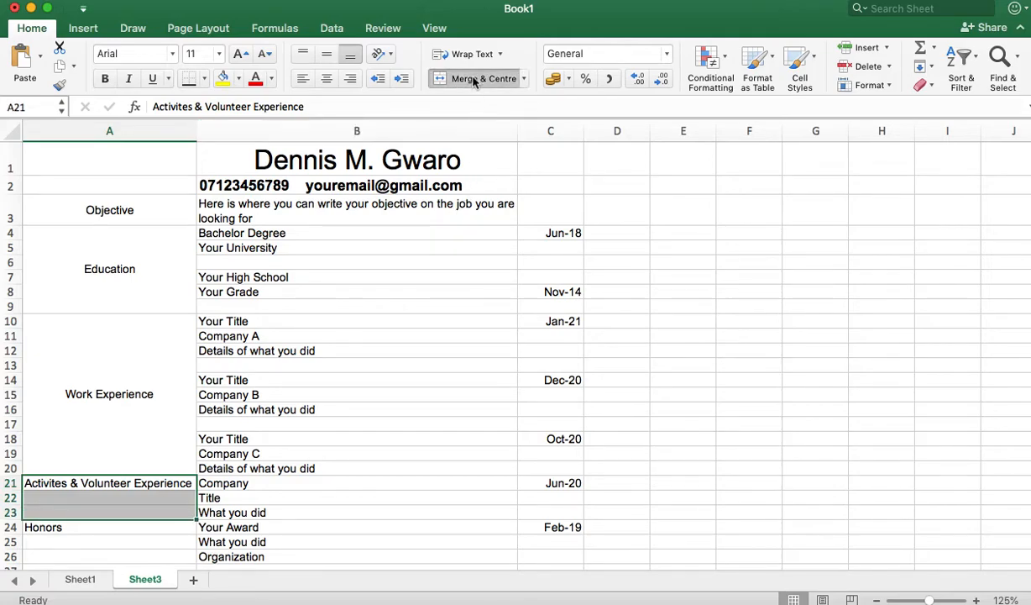
{"action": "left_click", "coordinate": [327, 54]}
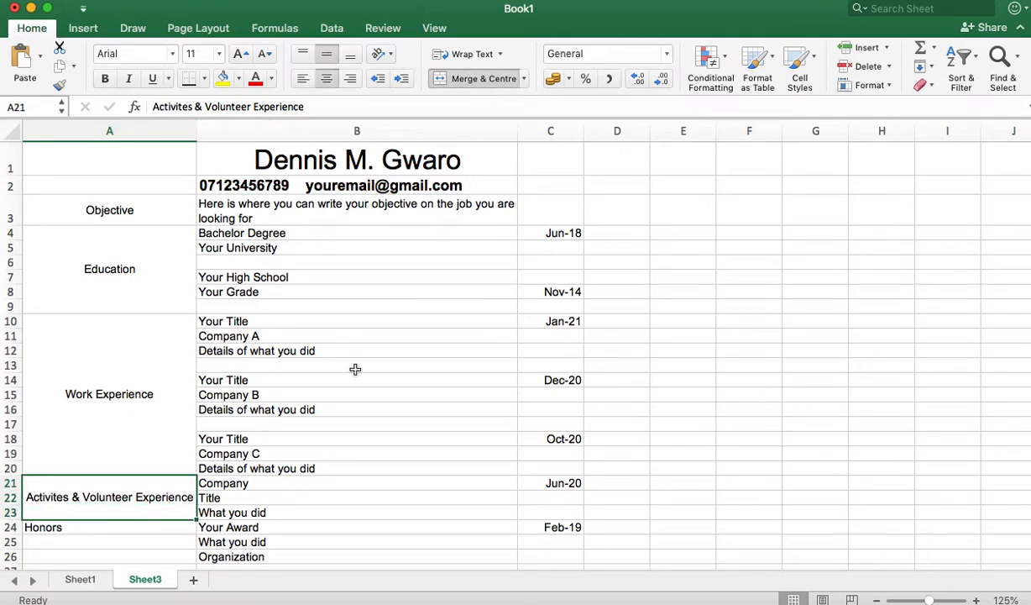
{"action": "scroll", "coordinate": [356, 369], "scroll_direction": "down", "scroll_amount": 3}
{"action": "left_click", "coordinate": [161, 446]}
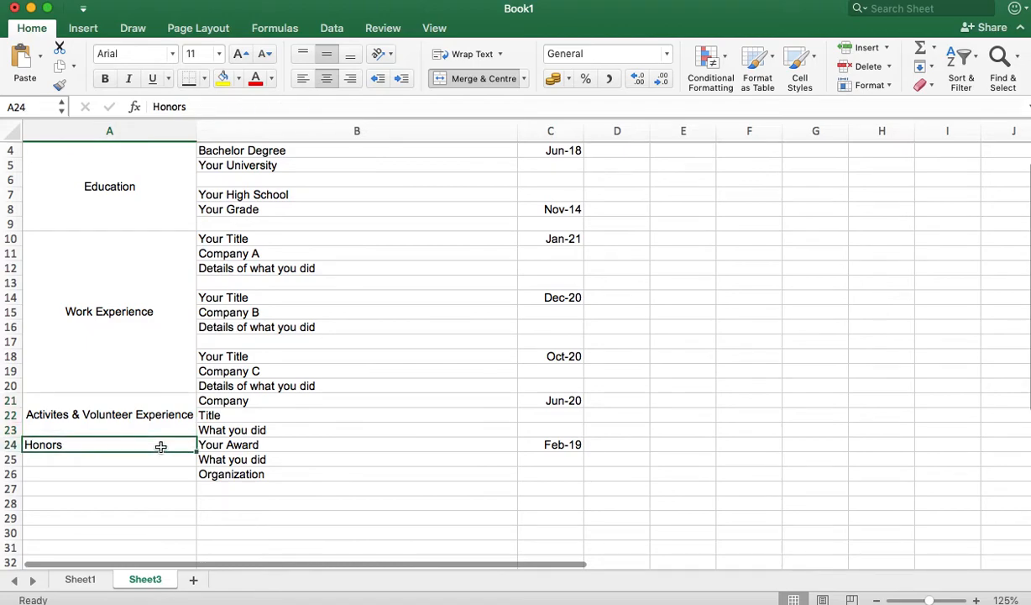
{"action": "left_click_drag", "start_coordinate": [165, 474], "coordinate": [165, 474]}
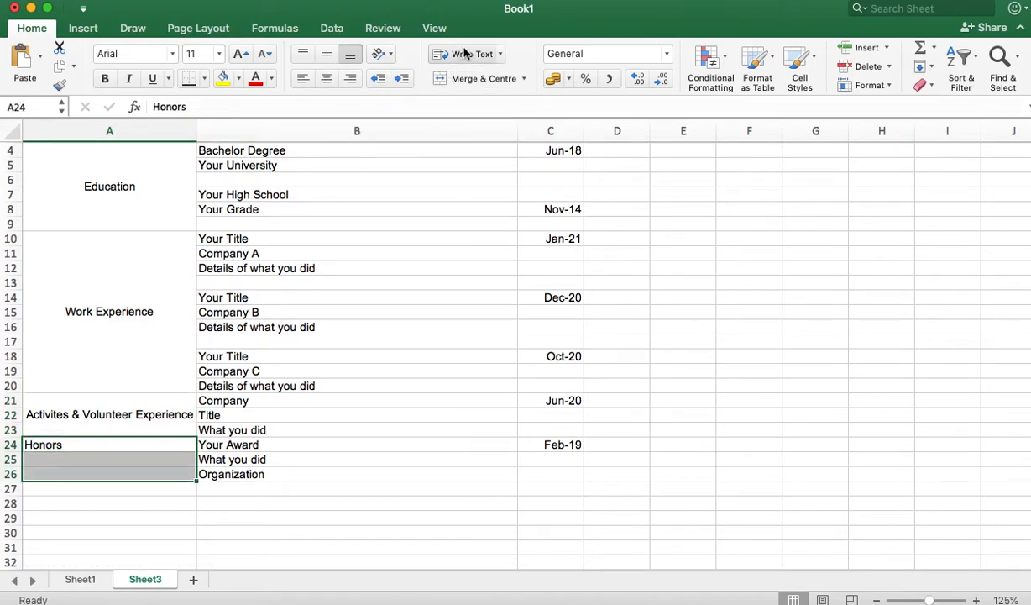
{"action": "left_click", "coordinate": [438, 80]}
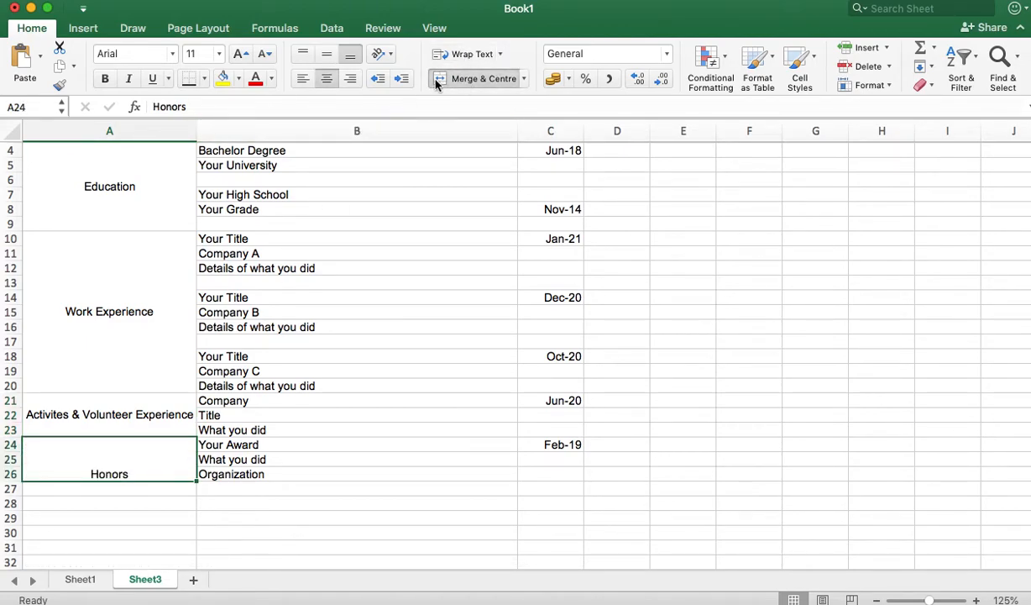
{"action": "left_click", "coordinate": [327, 54]}
{"action": "scroll", "coordinate": [386, 299], "scroll_direction": "up", "scroll_amount": 3}
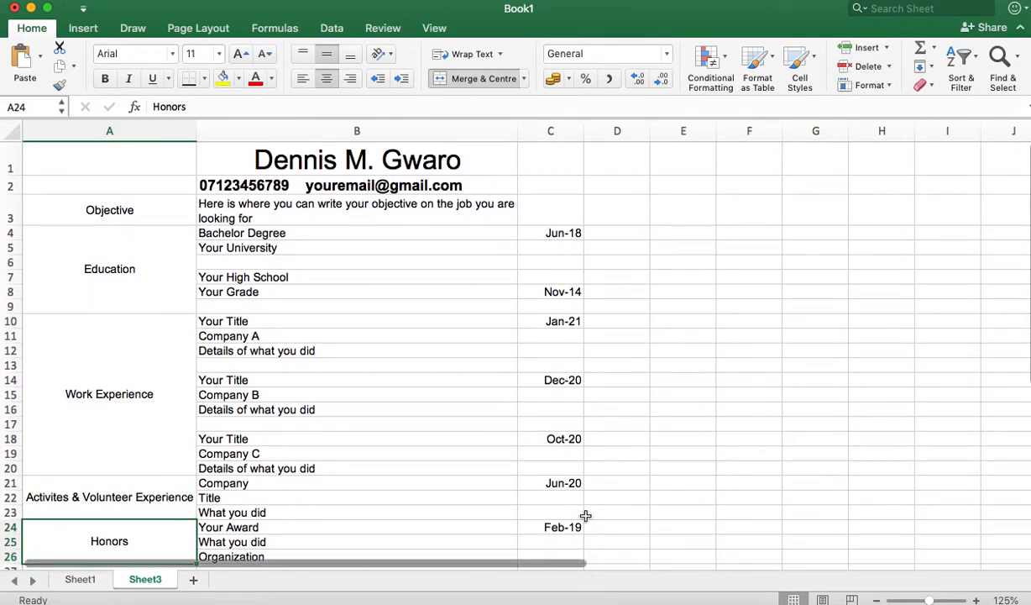
{"action": "left_click", "coordinate": [538, 129]}
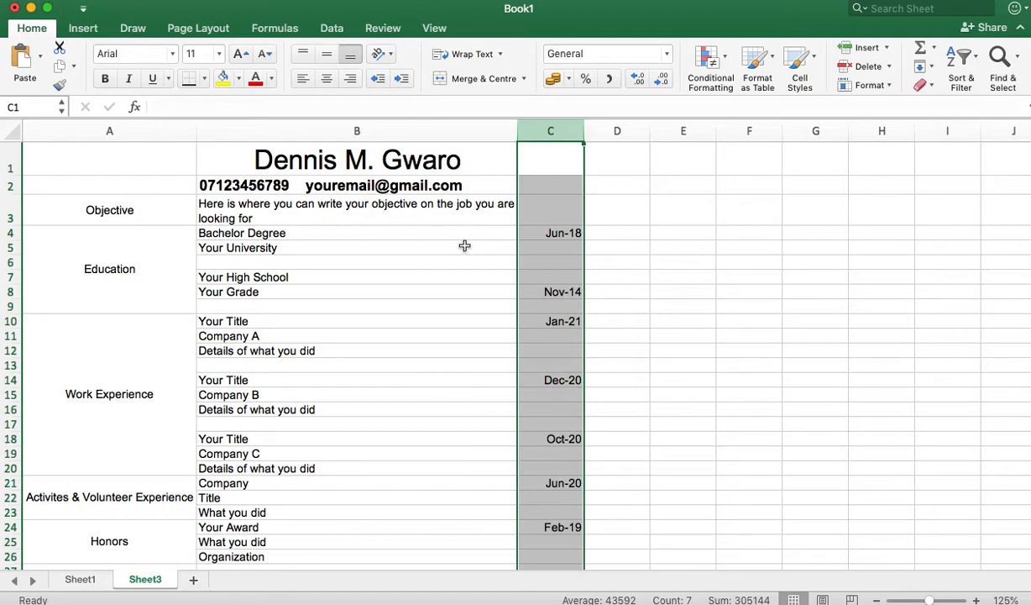
Step: Make every date in column C, such as Jun-20 and Feb-19, italic
{"action": "left_click", "coordinate": [129, 79]}
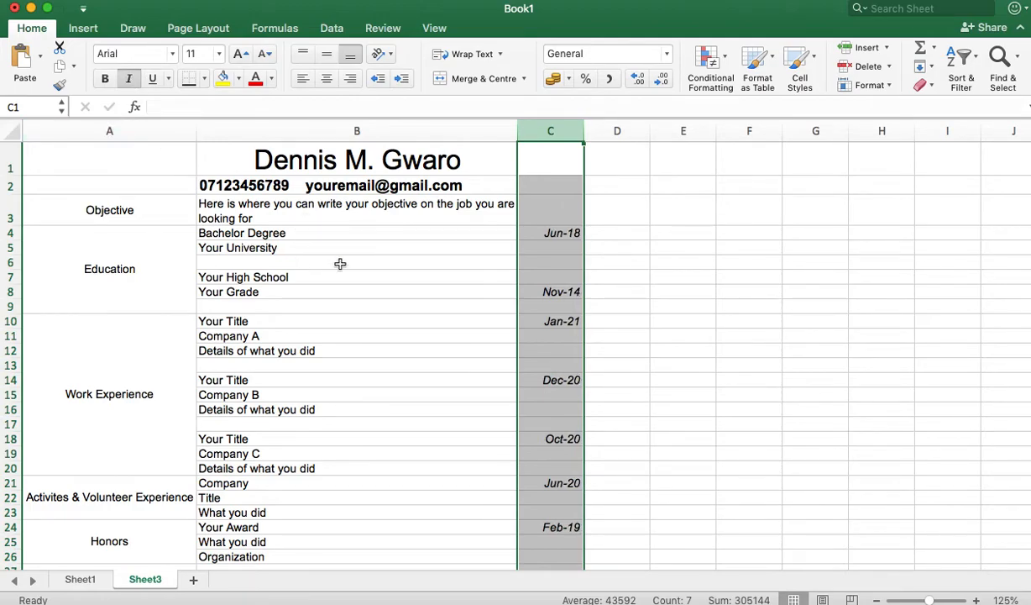
{"action": "left_click", "coordinate": [312, 261]}
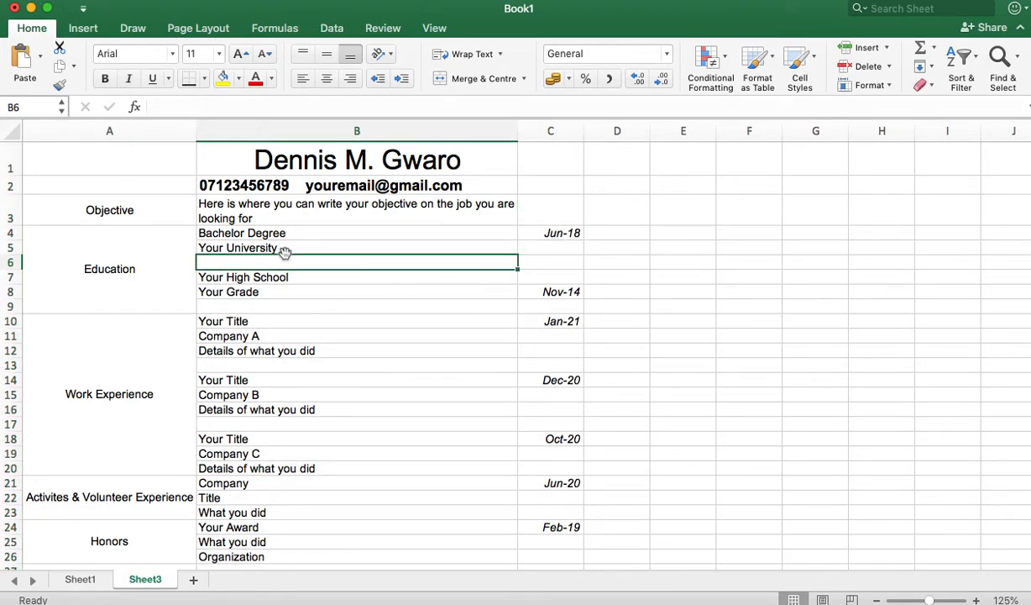
{"action": "scroll", "coordinate": [284, 252], "scroll_direction": "down", "scroll_amount": 4}
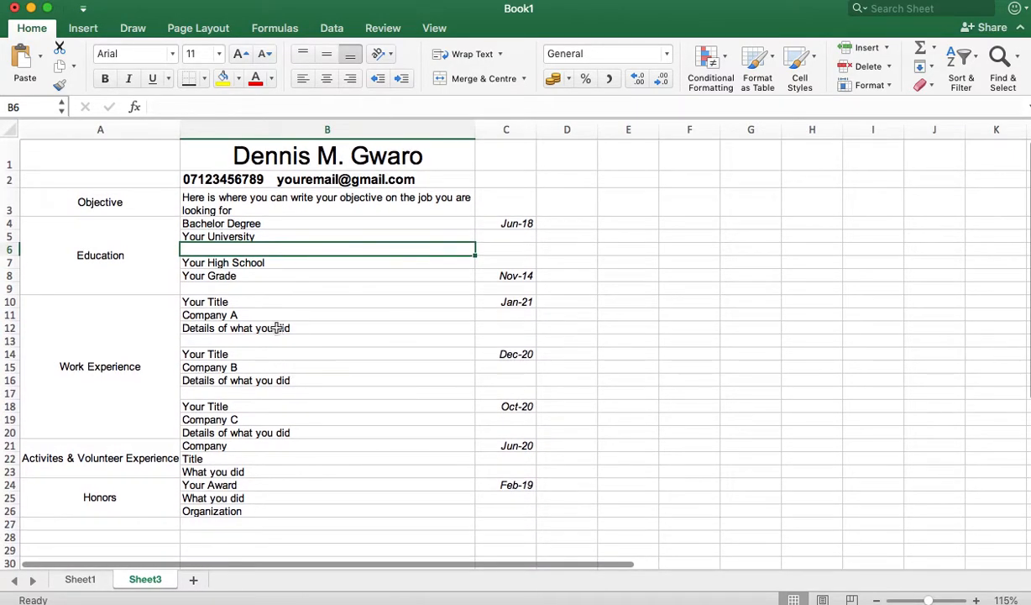
{"action": "left_click", "coordinate": [252, 225]}
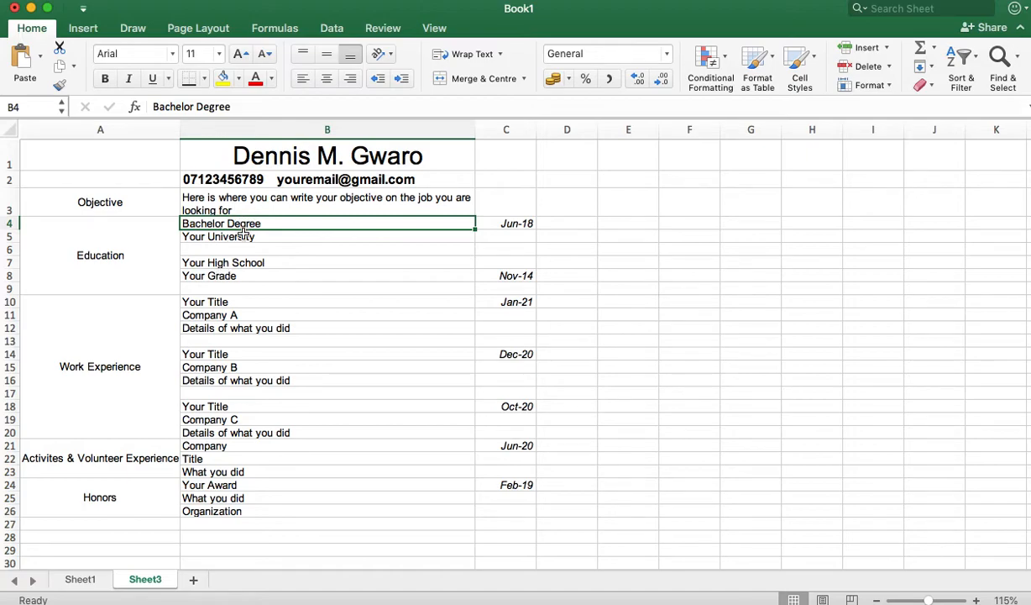
Step: Bold the Your Title lines, the B22 title, Your Award and Your High School
{"action": "left_click", "coordinate": [213, 299], "text": "super"}
{"action": "left_click", "coordinate": [220, 354], "text": "super"}
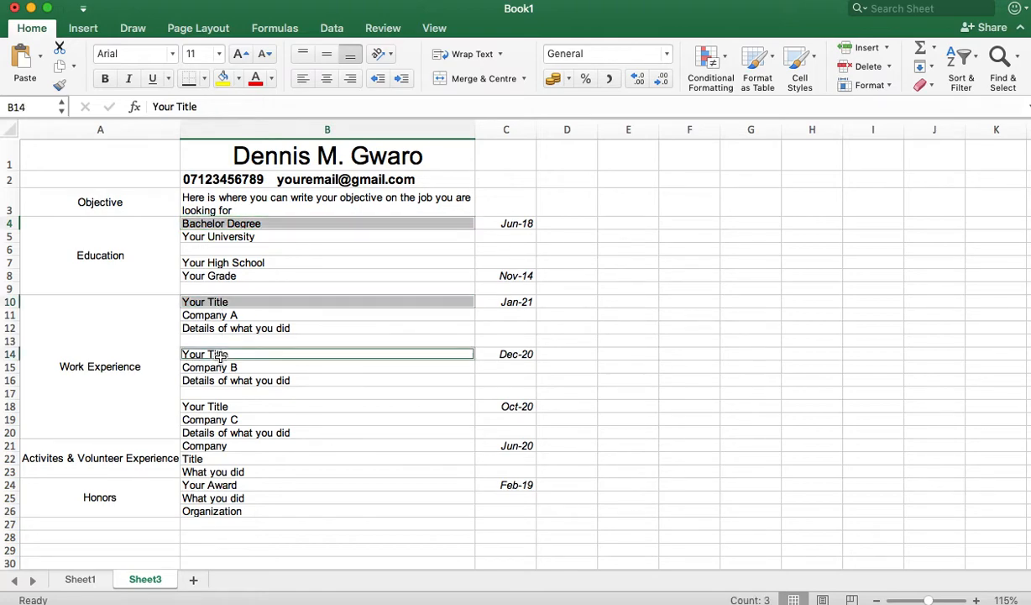
{"action": "left_click", "coordinate": [222, 407], "text": "super"}
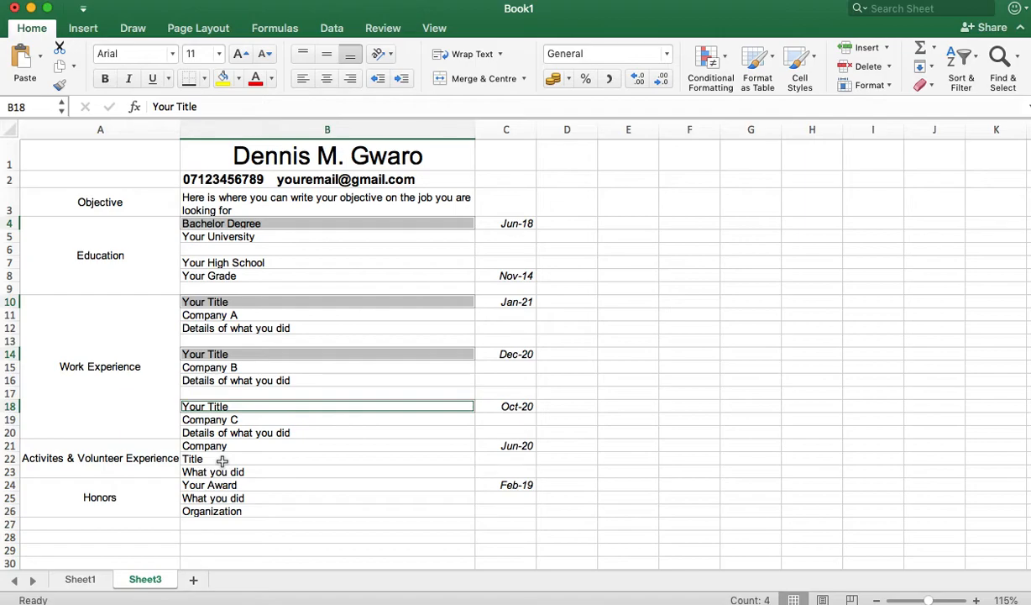
{"action": "left_click", "coordinate": [216, 459], "text": "super"}
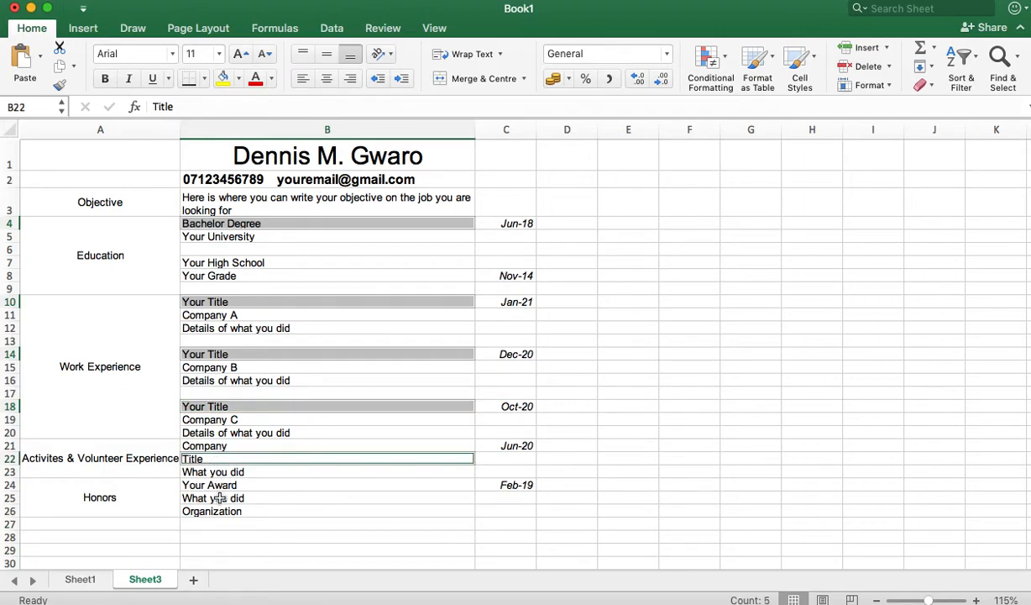
{"action": "left_click", "coordinate": [228, 486], "text": "super"}
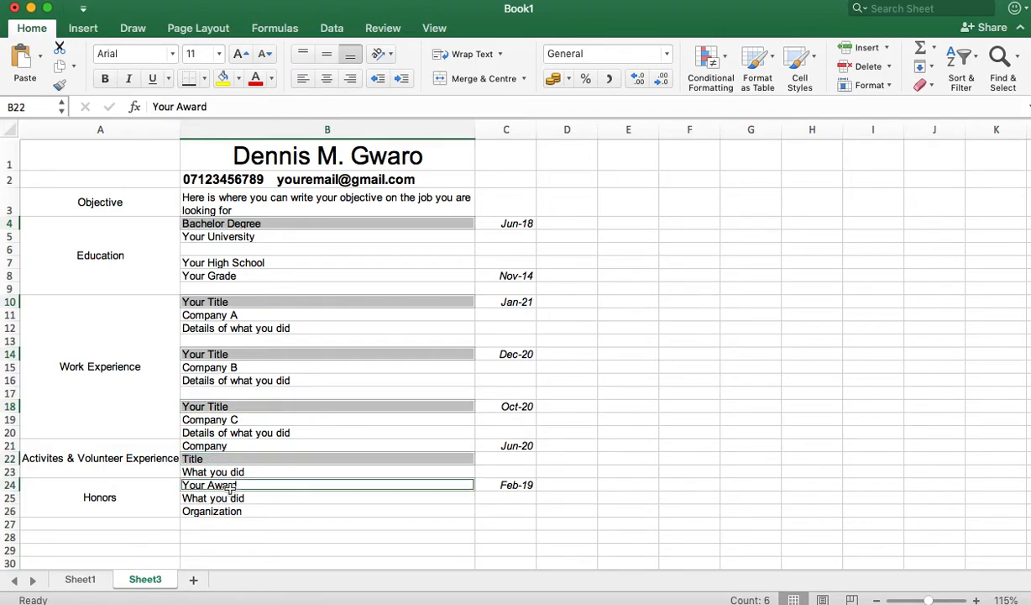
{"action": "left_click", "coordinate": [104, 79]}
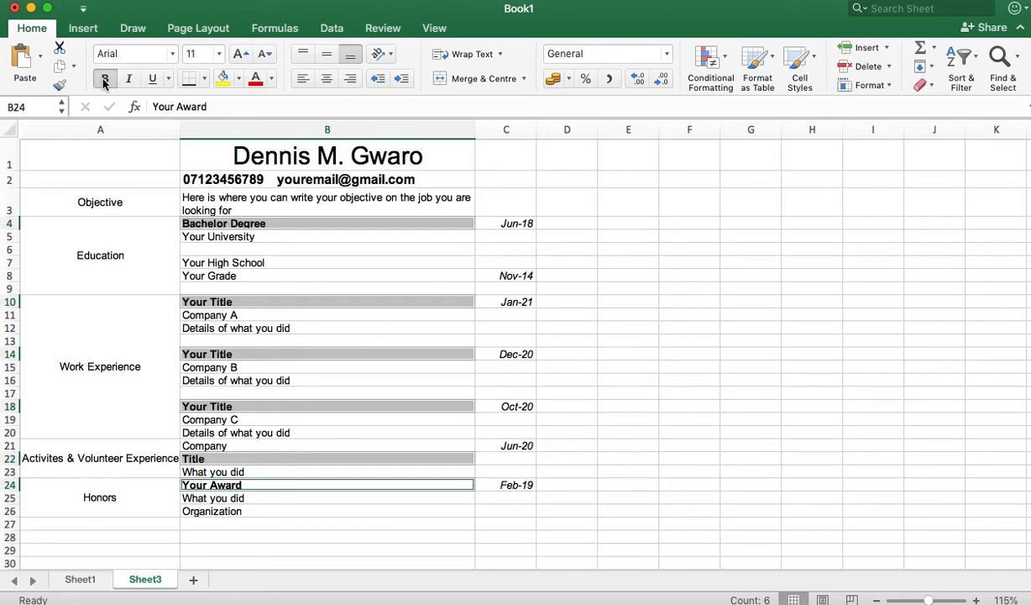
{"action": "left_click", "coordinate": [229, 239], "text": "super"}
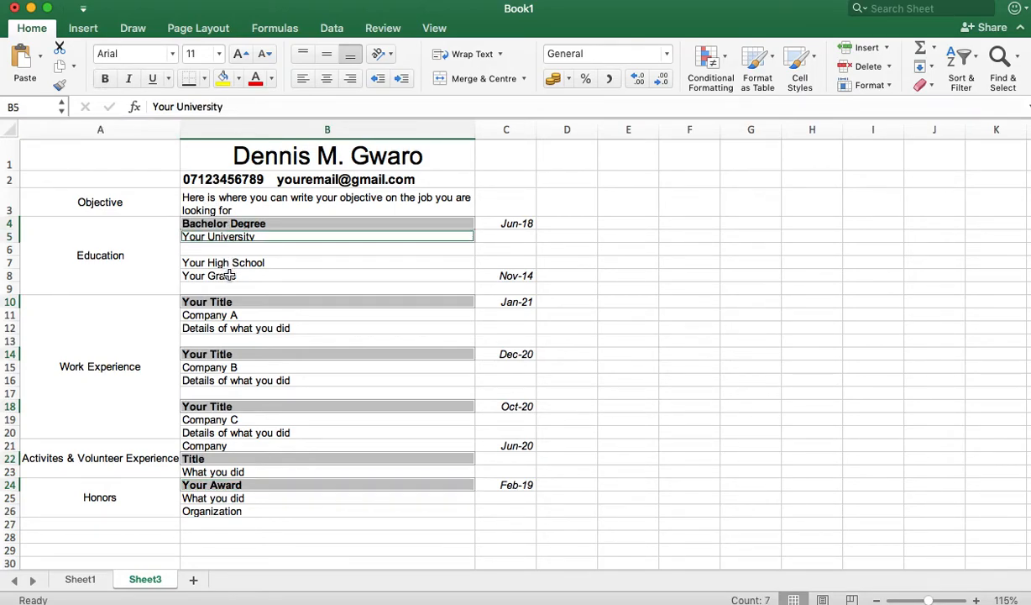
{"action": "left_click", "coordinate": [227, 262]}
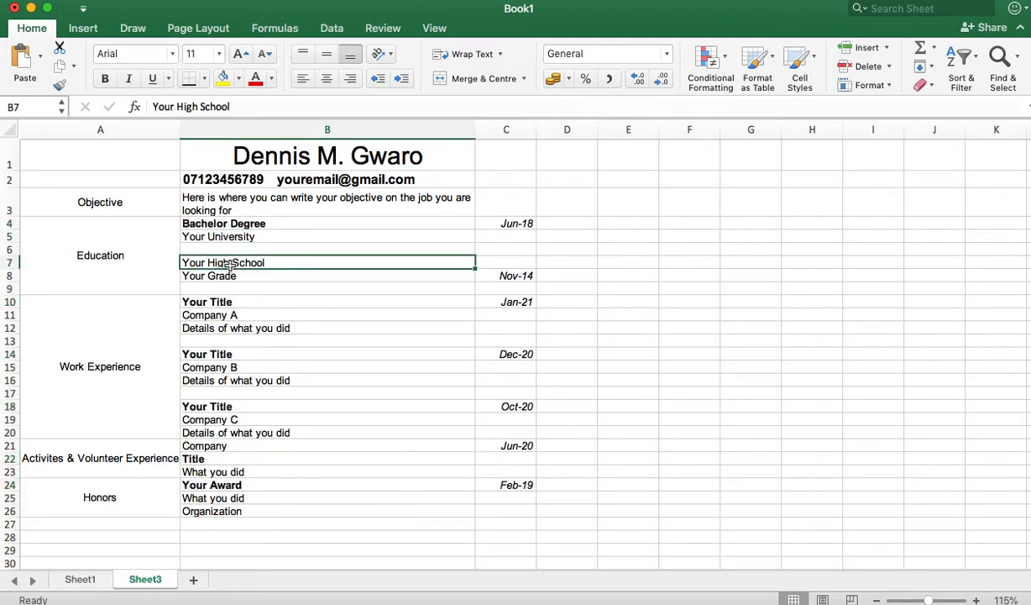
{"action": "left_click", "coordinate": [105, 80]}
Step: Italicise Your University, Your Grade and the Details / What you did lines beneath each heading
{"action": "left_click", "coordinate": [218, 236]}
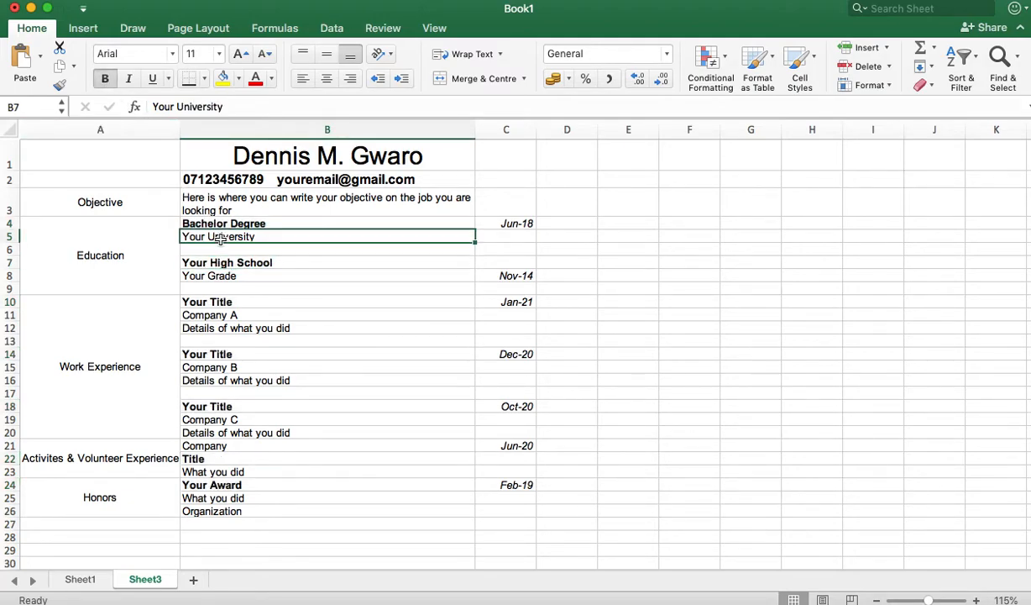
{"action": "left_click", "coordinate": [201, 275], "text": "super"}
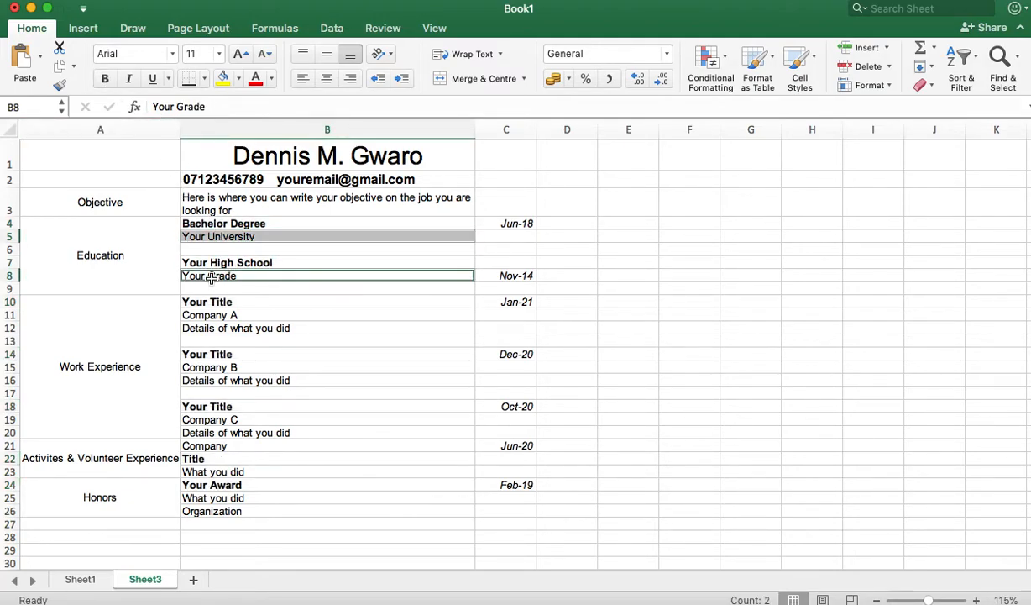
{"action": "left_click", "coordinate": [220, 329], "text": "super"}
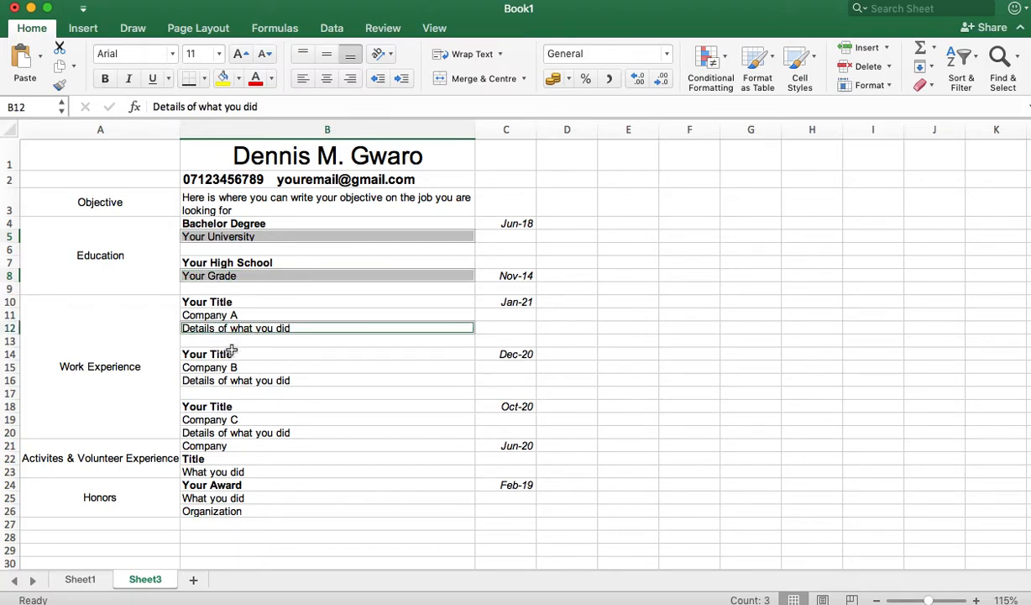
{"action": "left_click", "coordinate": [230, 379], "text": "super"}
{"action": "left_click", "coordinate": [229, 432], "text": "super"}
{"action": "left_click", "coordinate": [231, 472], "text": "super"}
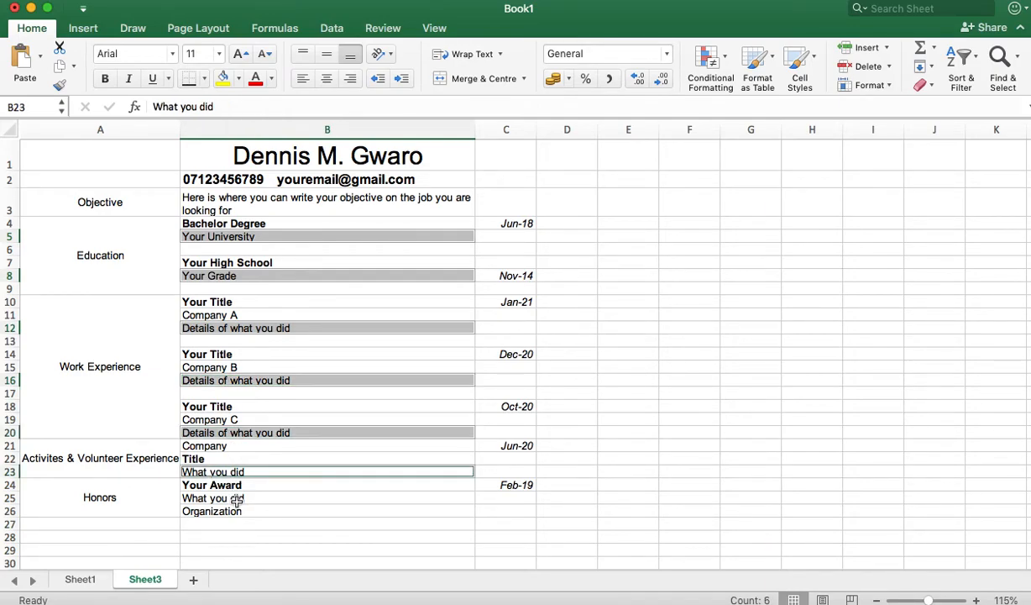
{"action": "left_click", "coordinate": [232, 497], "text": "super"}
{"action": "left_click", "coordinate": [128, 78]}
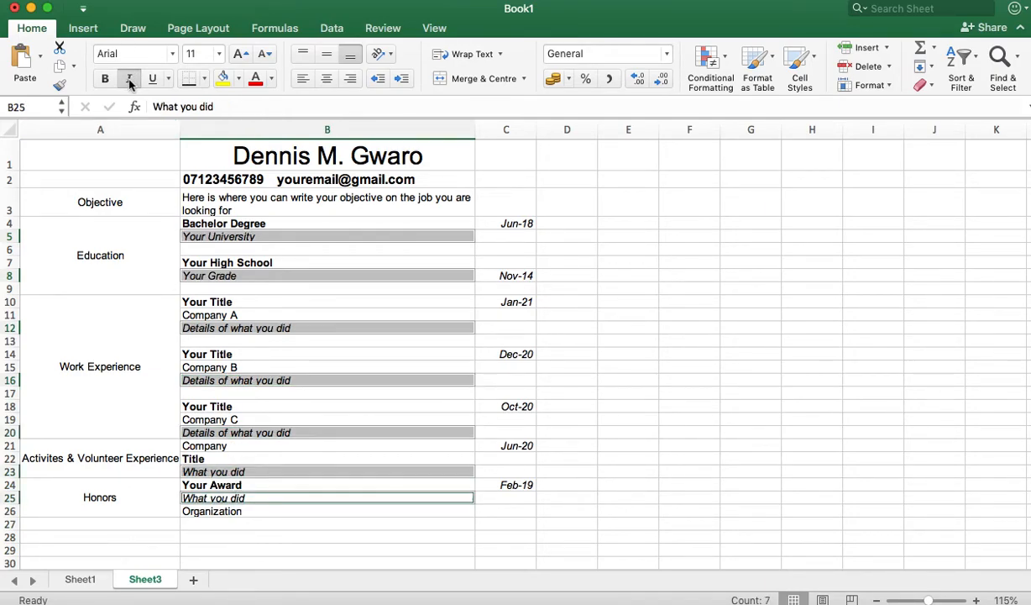
{"action": "left_click", "coordinate": [295, 339]}
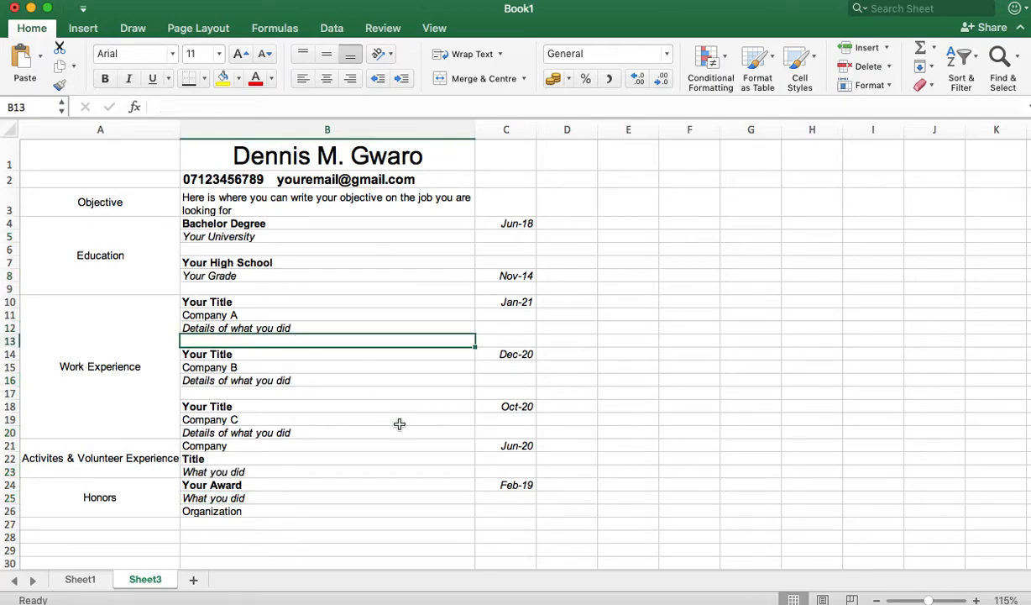
{"action": "scroll", "coordinate": [399, 423], "scroll_direction": "down", "scroll_amount": 3}
{"action": "scroll", "coordinate": [400, 424], "scroll_direction": "up", "scroll_amount": 3}
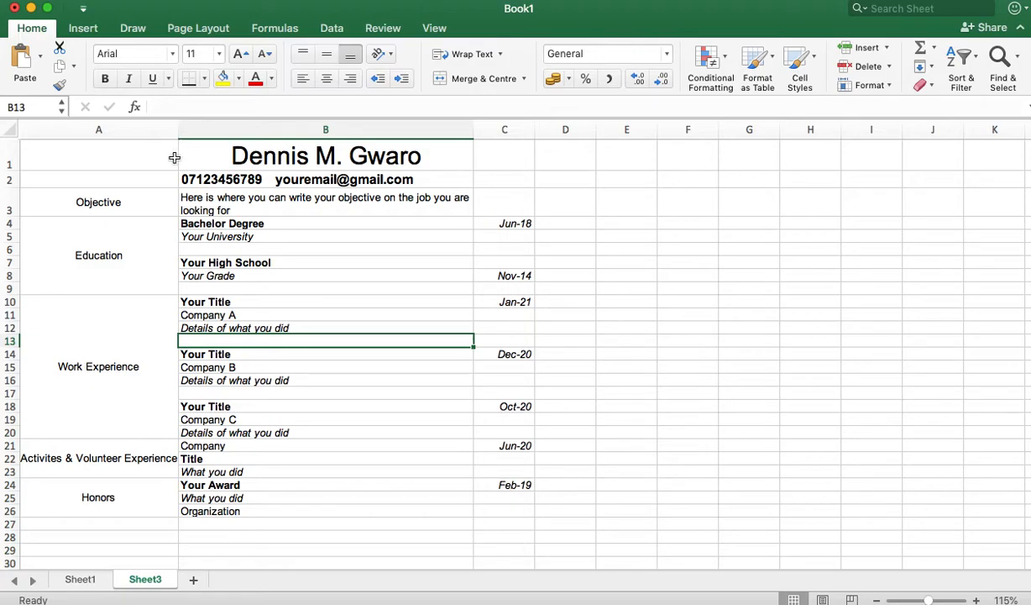
Step: Bold the column A section labels and autofit column A to their full width
{"action": "left_click", "coordinate": [124, 204]}
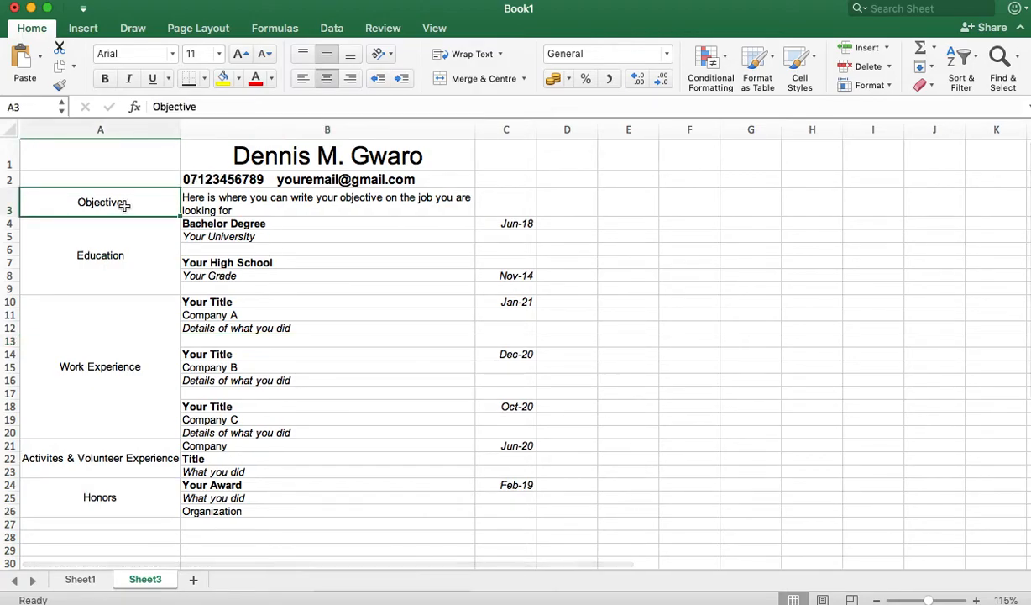
{"action": "left_click", "coordinate": [109, 130]}
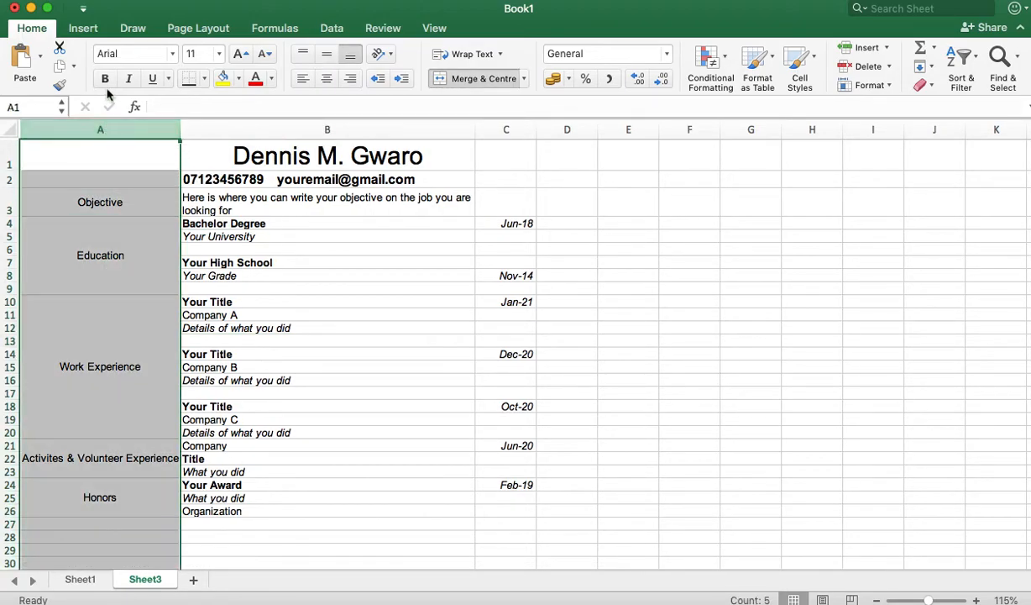
{"action": "left_click", "coordinate": [105, 78]}
{"action": "left_click", "coordinate": [361, 405]}
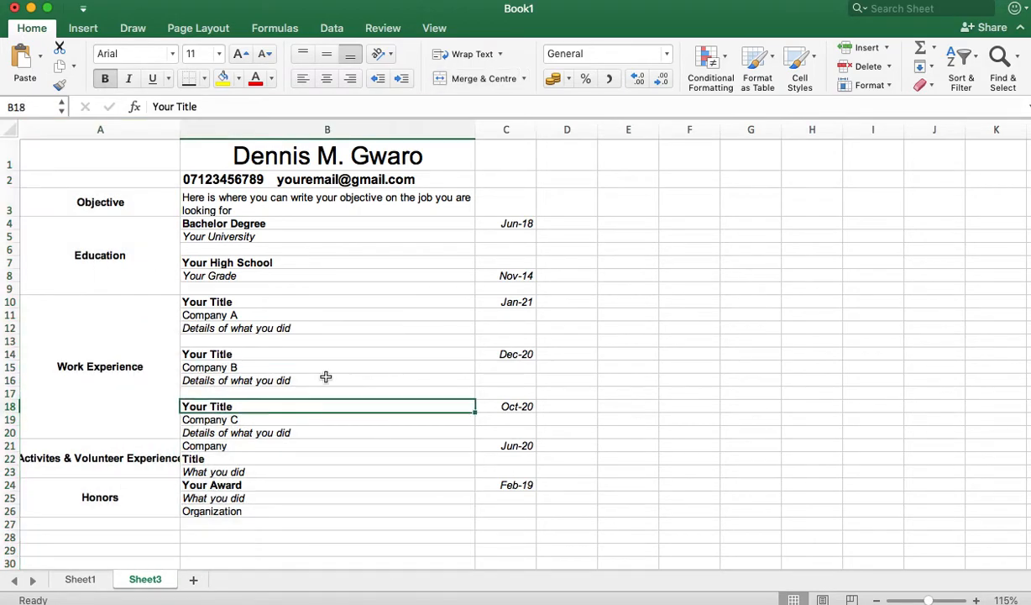
{"action": "double_click", "coordinate": [180, 129]}
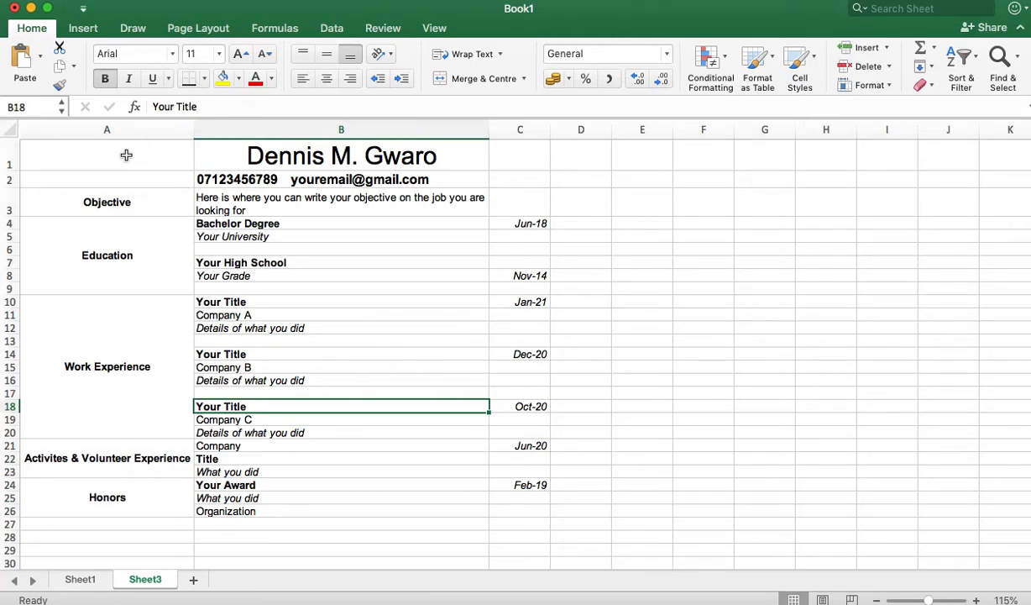
Step: Check column A's text orientation options, leaving the labels unrotated
{"action": "left_click", "coordinate": [109, 132]}
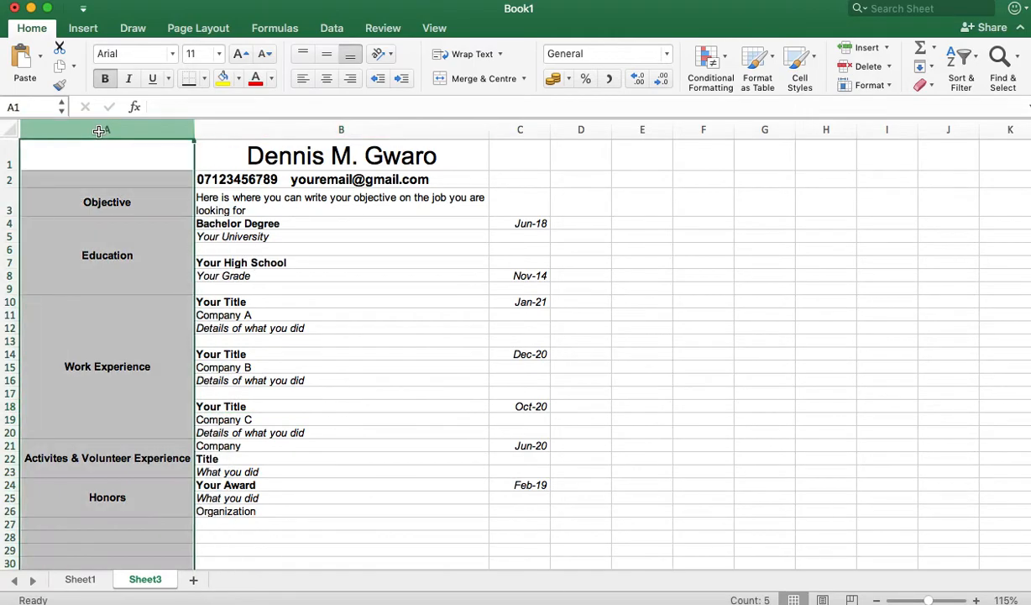
{"action": "left_click", "coordinate": [383, 55]}
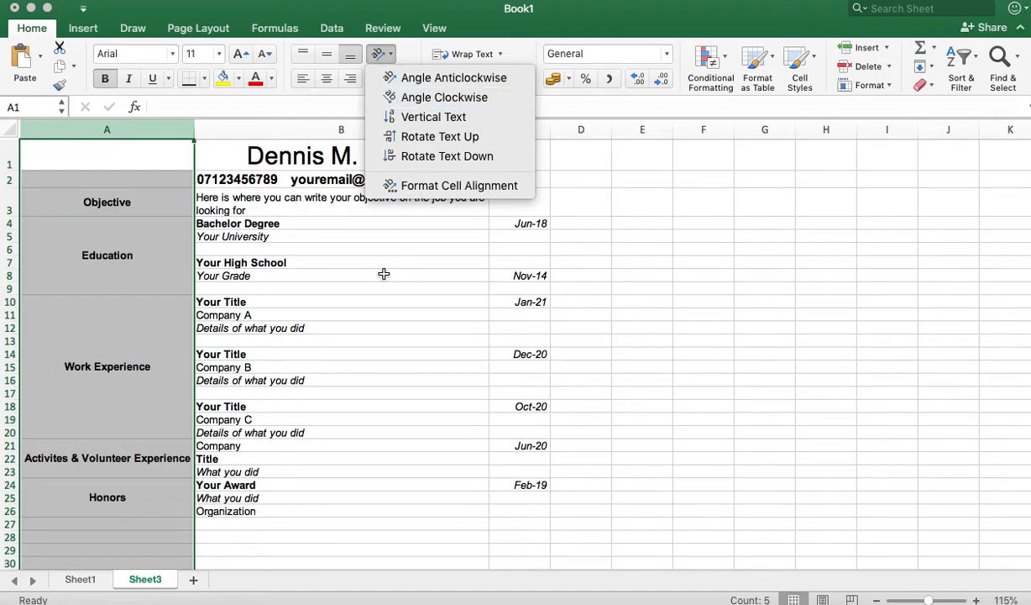
{"action": "left_click", "coordinate": [357, 267]}
{"action": "left_click", "coordinate": [261, 314]}
{"action": "left_click", "coordinate": [55, 195]}
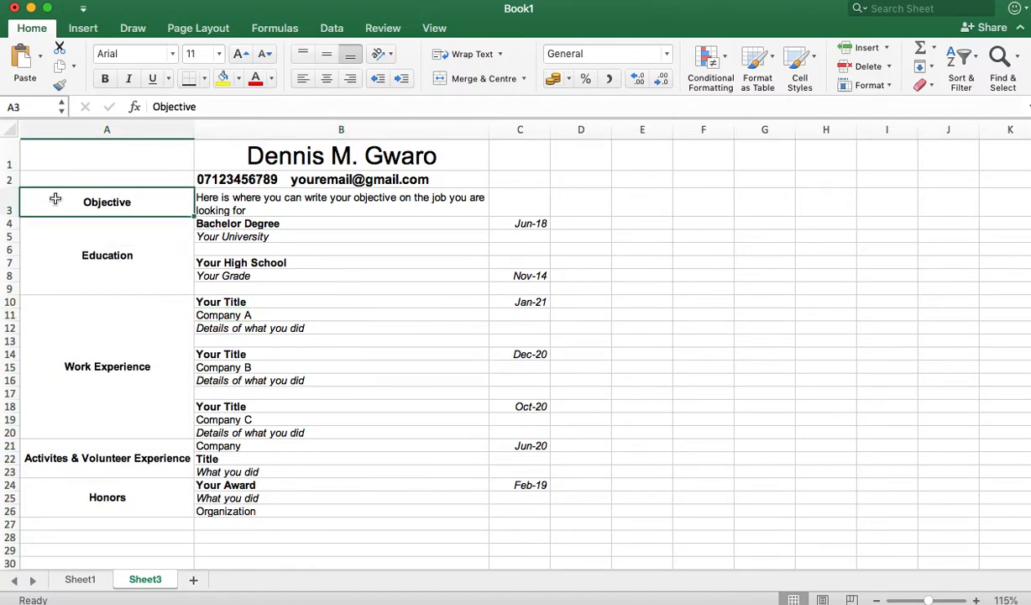
Step: Add thick bottom borders under the Objective, Education and Work Experience blocks across A–C
{"action": "left_click", "coordinate": [520, 208], "text": "shift"}
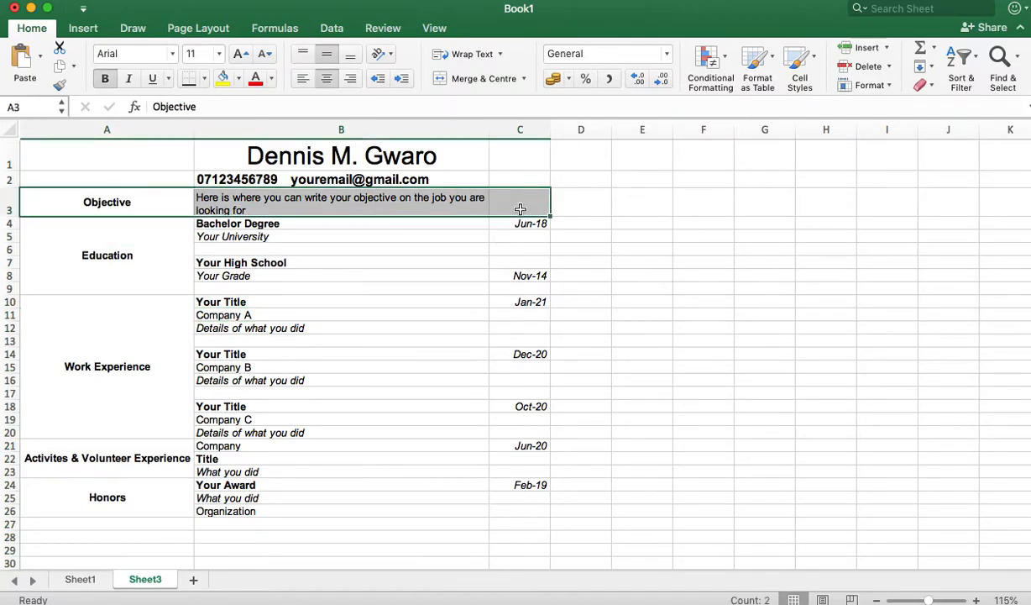
{"action": "left_click", "coordinate": [204, 82]}
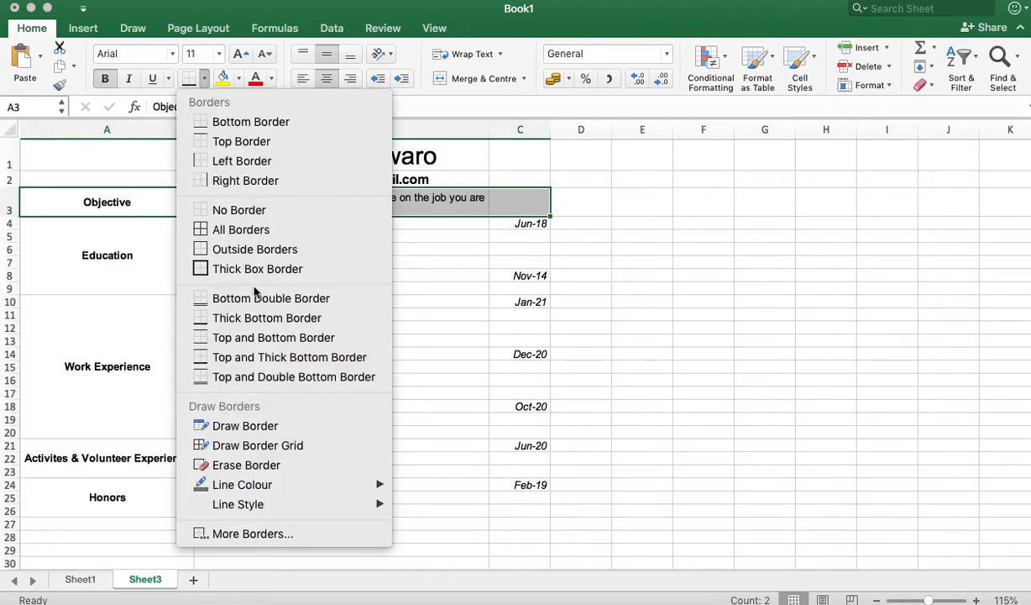
{"action": "left_click", "coordinate": [280, 317]}
{"action": "left_click", "coordinate": [153, 255]}
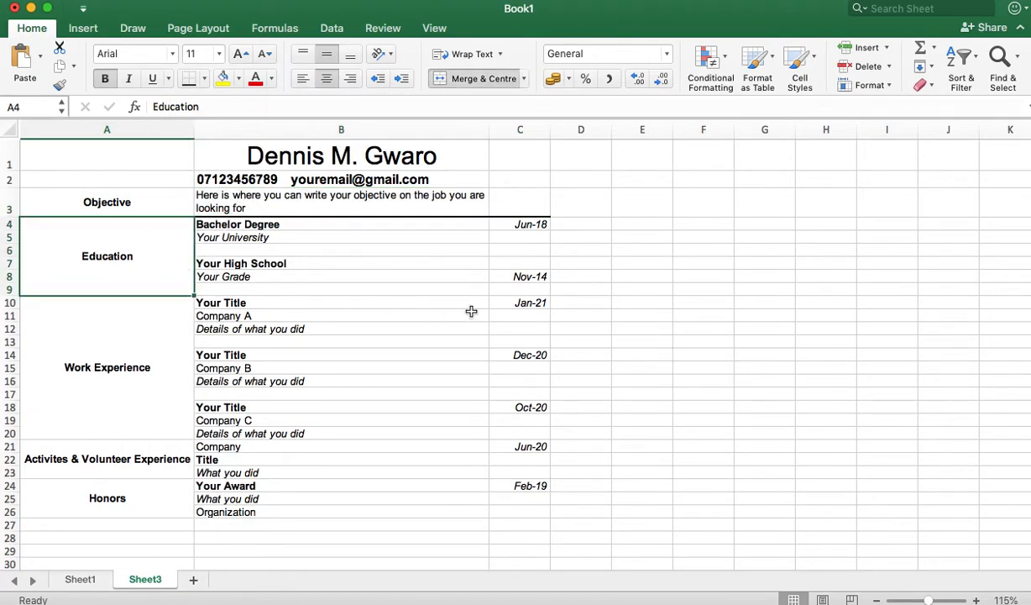
{"action": "left_click", "coordinate": [536, 288], "text": "shift"}
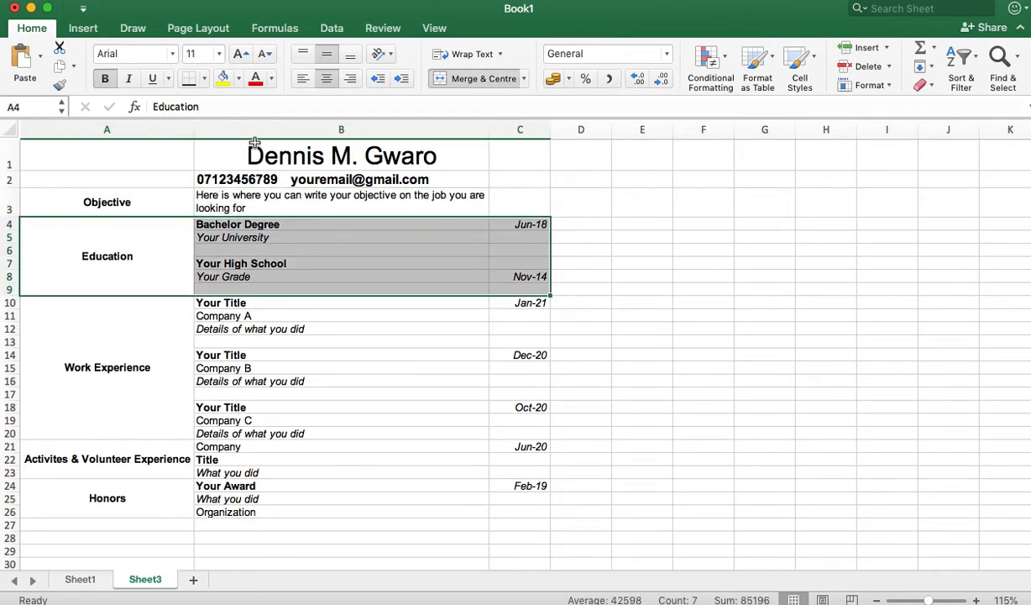
{"action": "left_click", "coordinate": [188, 82]}
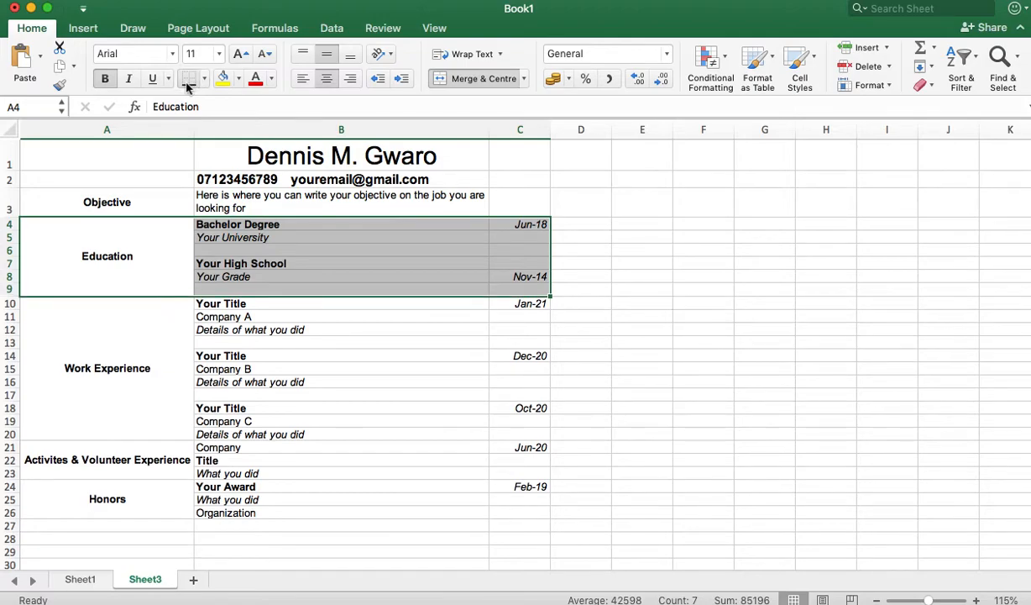
{"action": "left_click", "coordinate": [109, 338]}
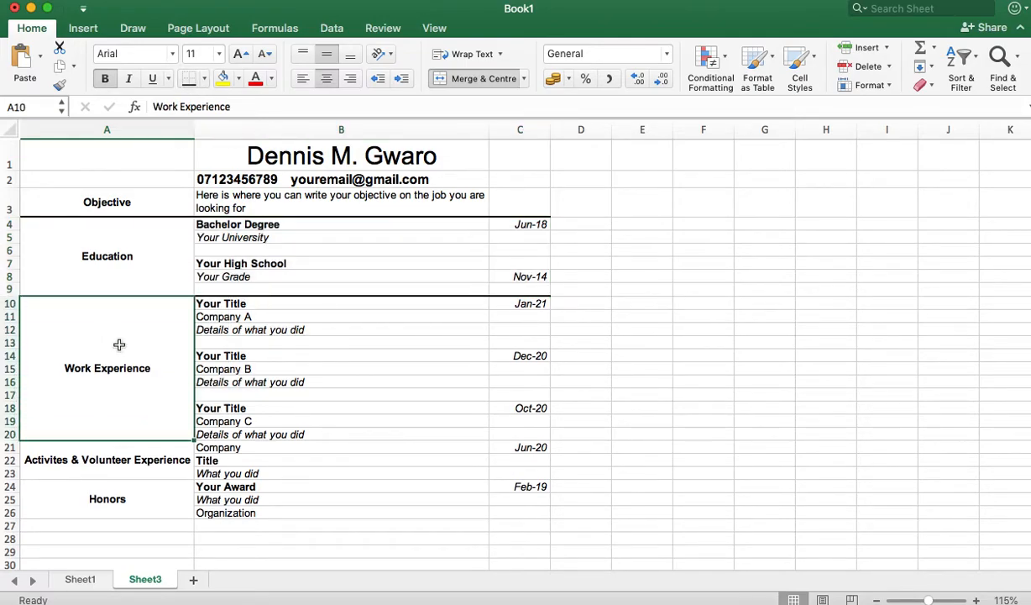
{"action": "left_click", "coordinate": [527, 430], "text": "shift"}
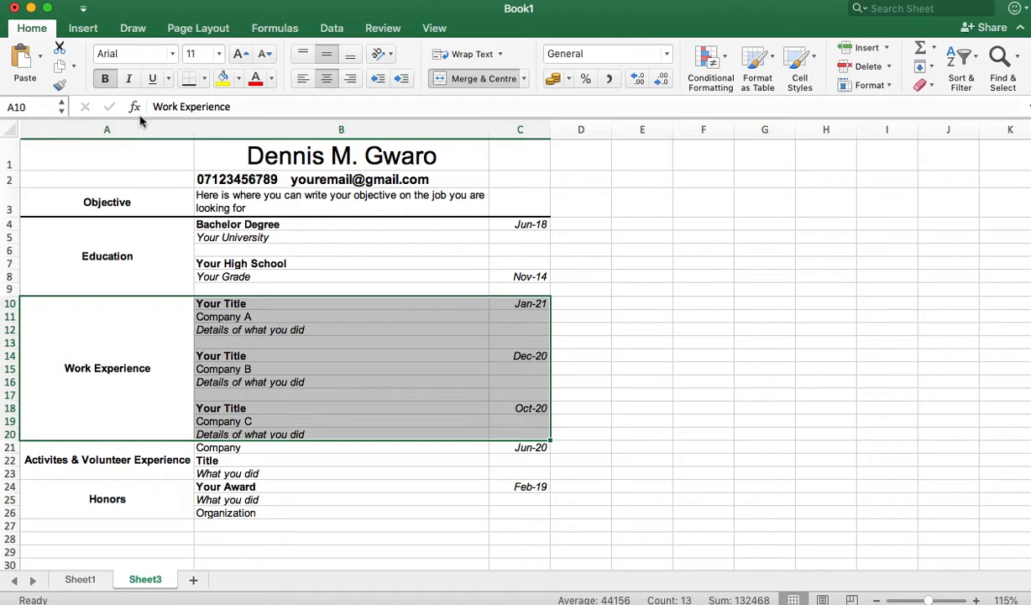
{"action": "left_click", "coordinate": [190, 78]}
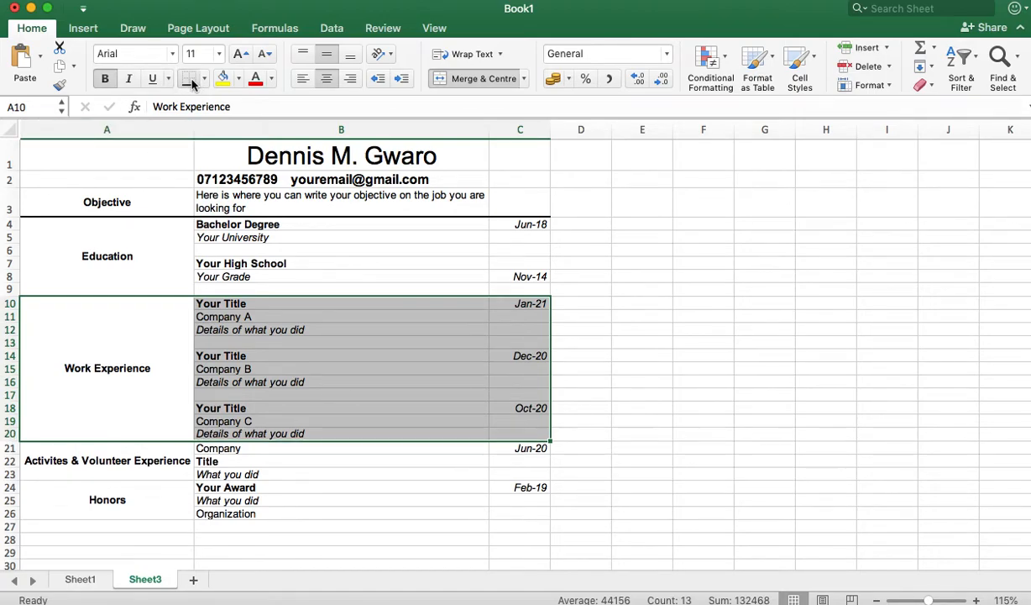
Step: Add thick bottom borders under the Activites & Volunteer Experience and Honors blocks
{"action": "left_click", "coordinate": [126, 459]}
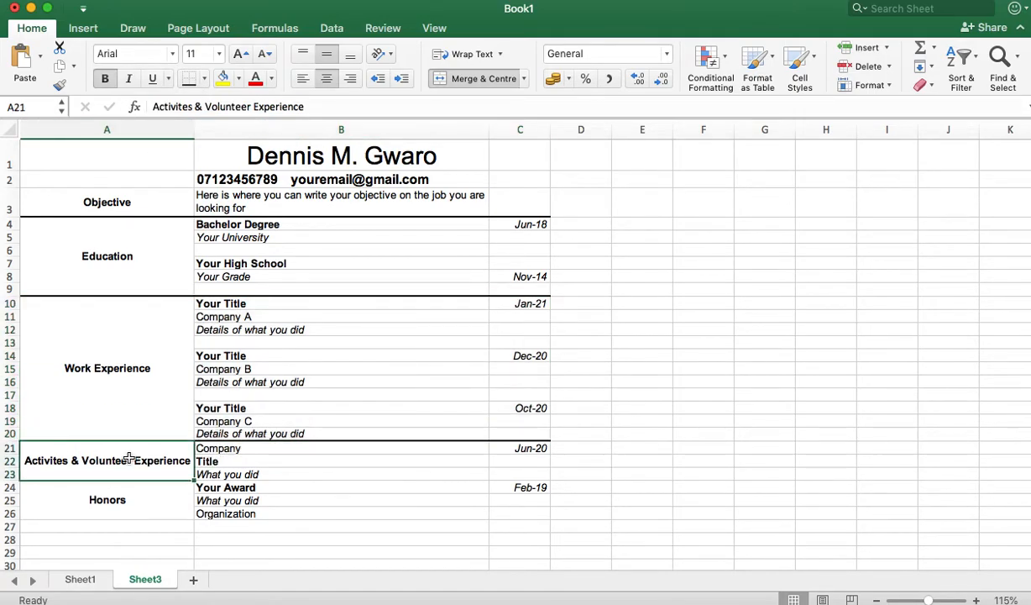
{"action": "left_click", "coordinate": [532, 472], "text": "shift"}
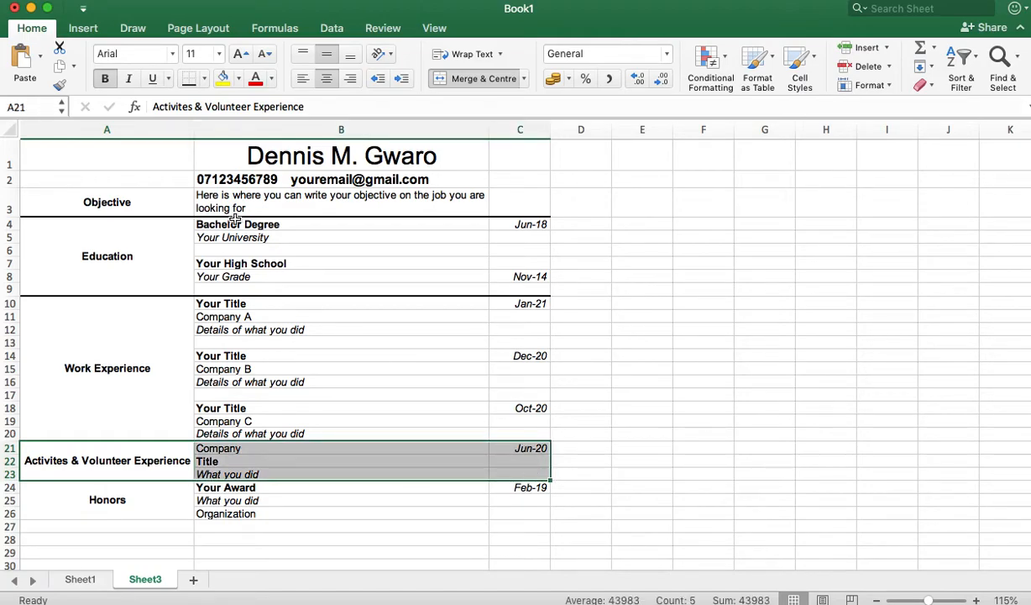
{"action": "left_click", "coordinate": [189, 79]}
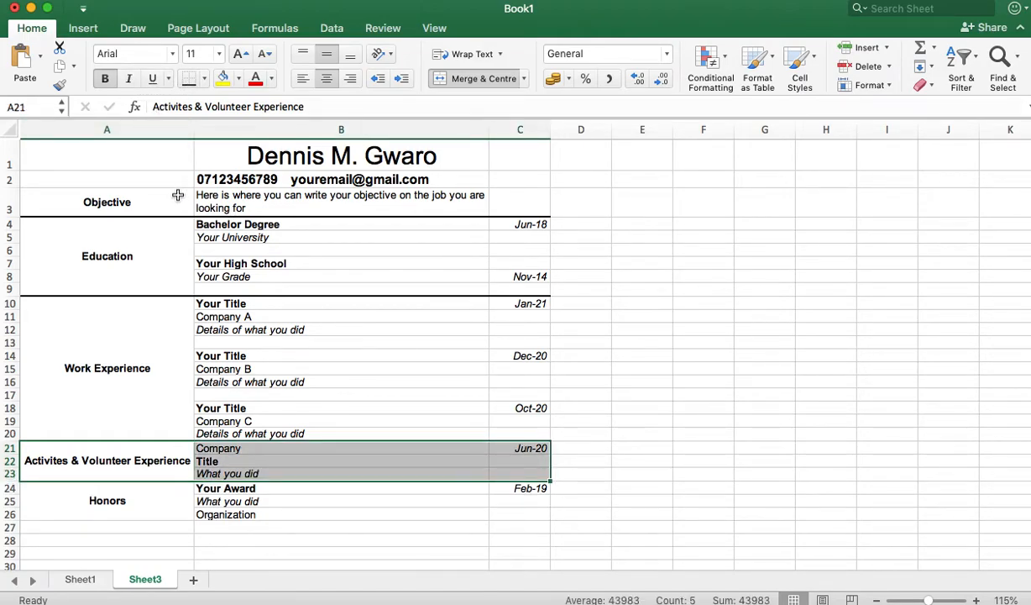
{"action": "left_click", "coordinate": [112, 490]}
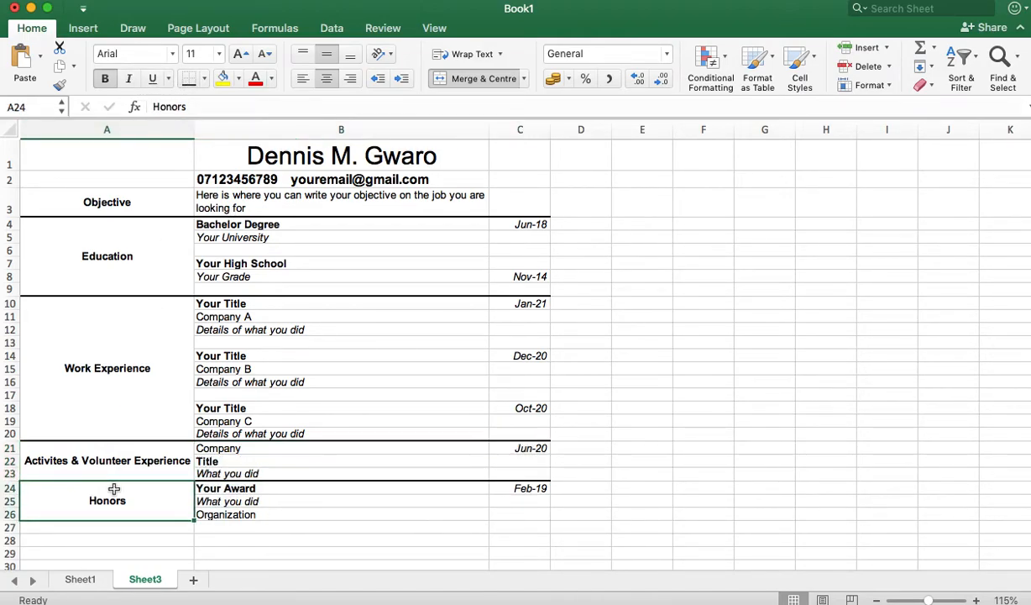
{"action": "left_click", "coordinate": [524, 514], "text": "shift"}
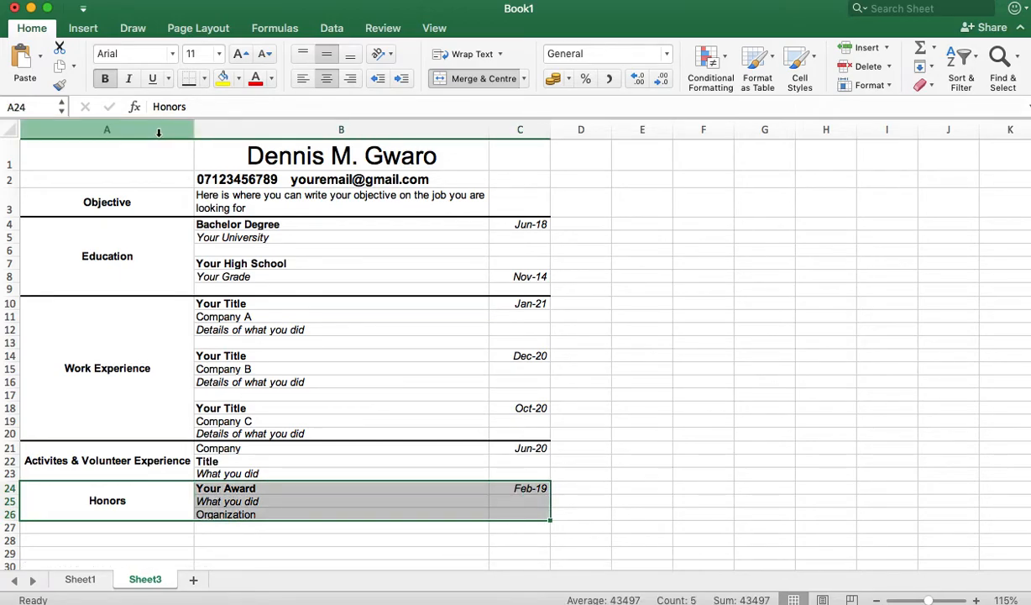
{"action": "left_click", "coordinate": [188, 79]}
{"action": "left_click", "coordinate": [411, 420]}
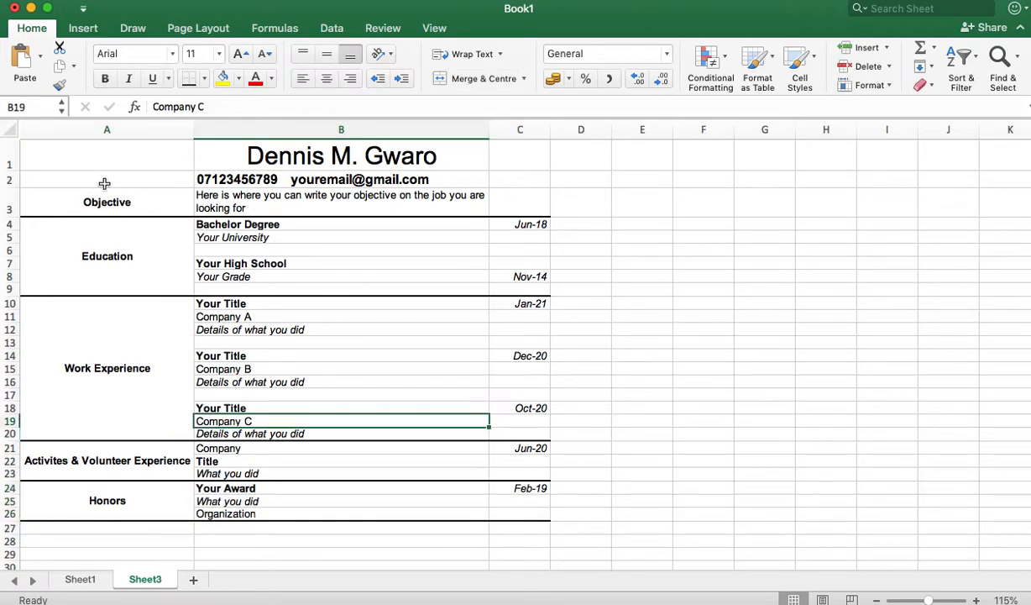
Step: Merge and centre the name over A1:C1 and drag row 1 taller to fit it
{"action": "left_click", "coordinate": [118, 154]}
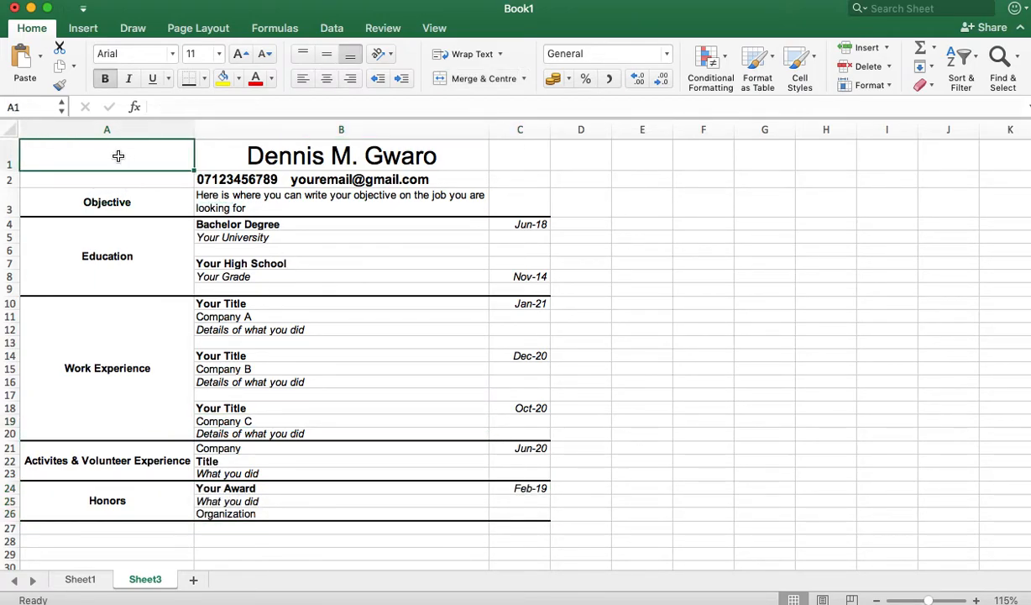
{"action": "left_click", "coordinate": [530, 155], "text": "shift"}
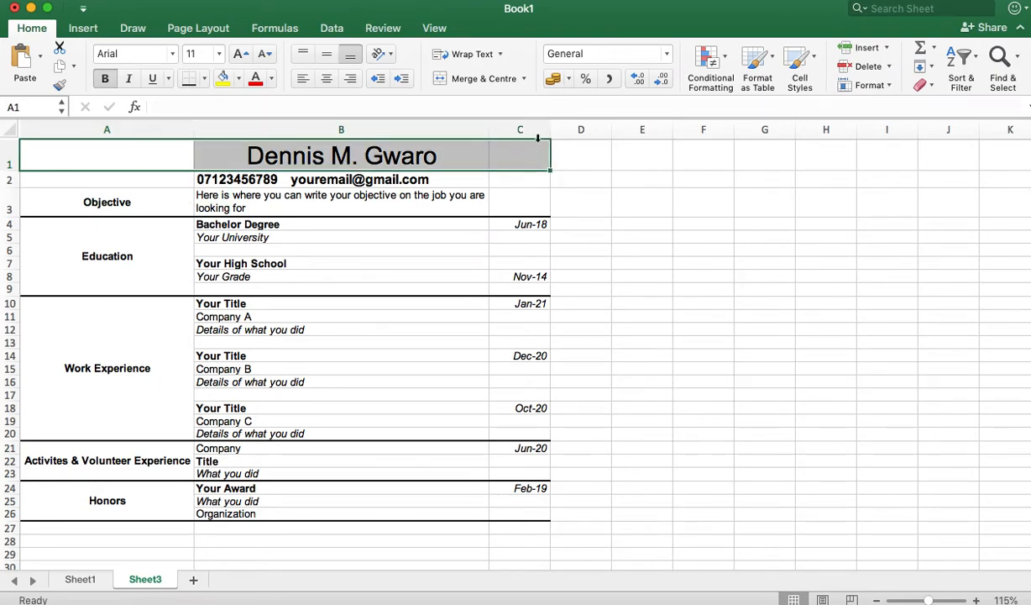
{"action": "left_click", "coordinate": [482, 78]}
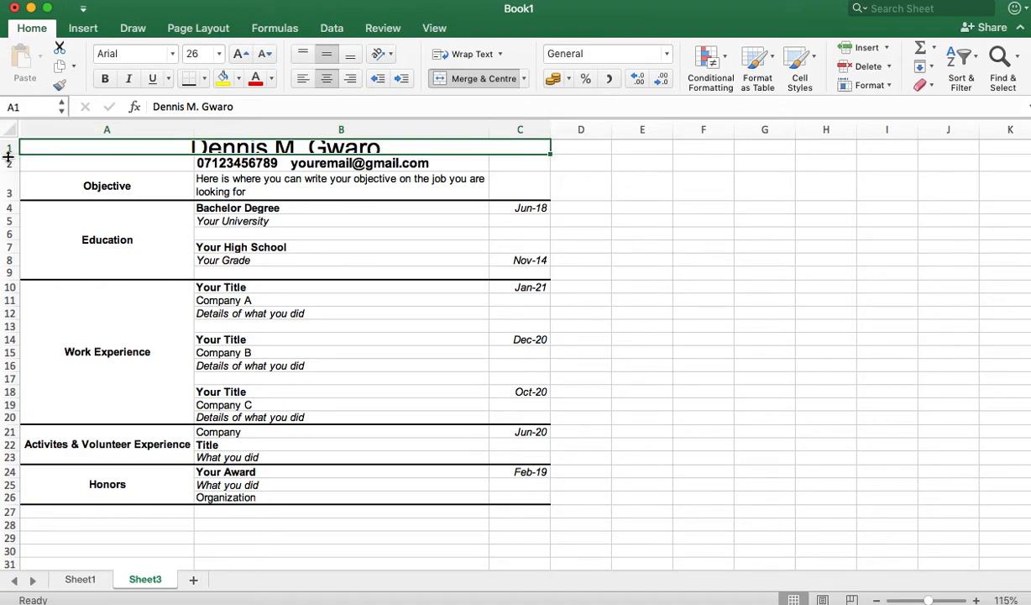
{"action": "left_click_drag", "start_coordinate": [9, 156], "coordinate": [11, 169]}
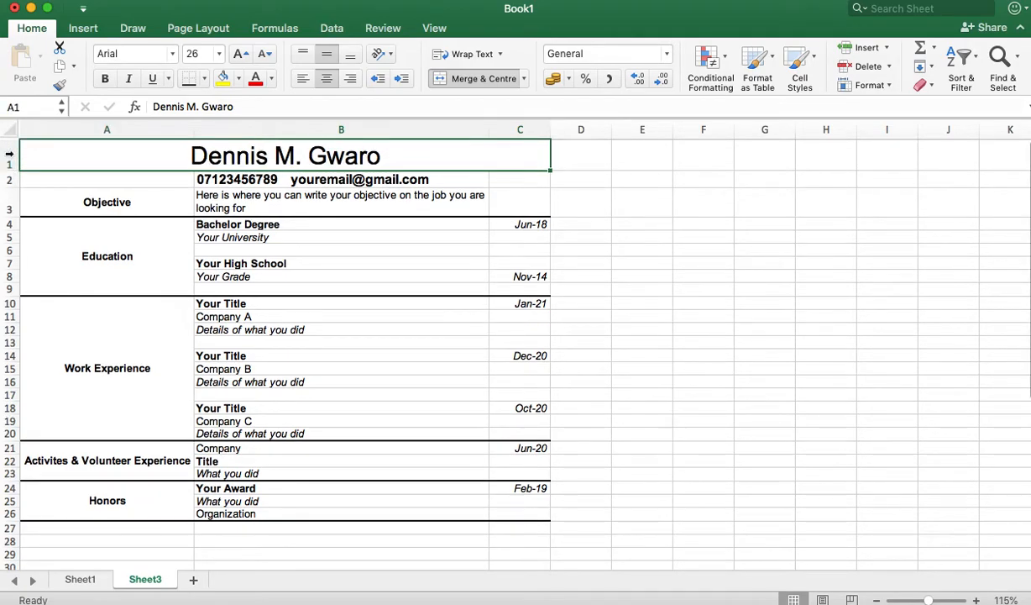
{"action": "left_click", "coordinate": [340, 354]}
{"action": "left_click", "coordinate": [493, 473]}
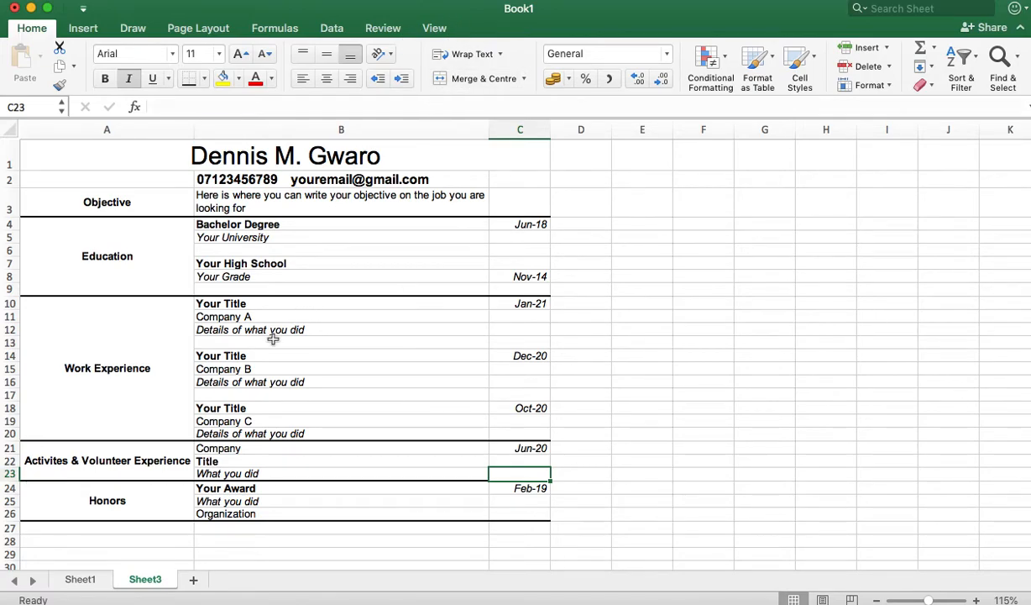
{"action": "left_click", "coordinate": [258, 207]}
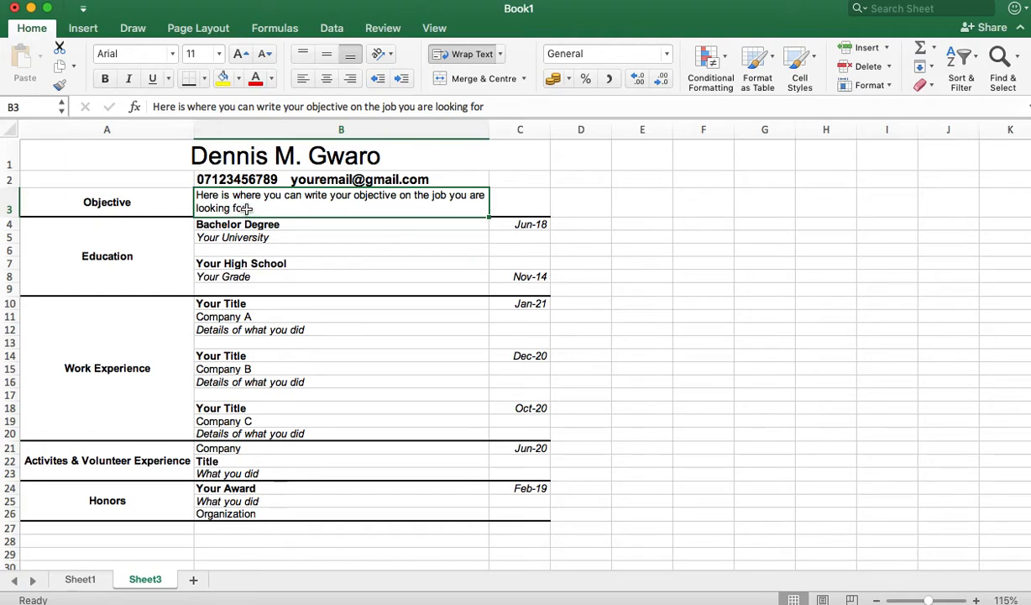
Step: Copy B3's placeholder sentence and paste it twice after itself, so it appears three times
{"action": "double_click", "coordinate": [247, 208]}
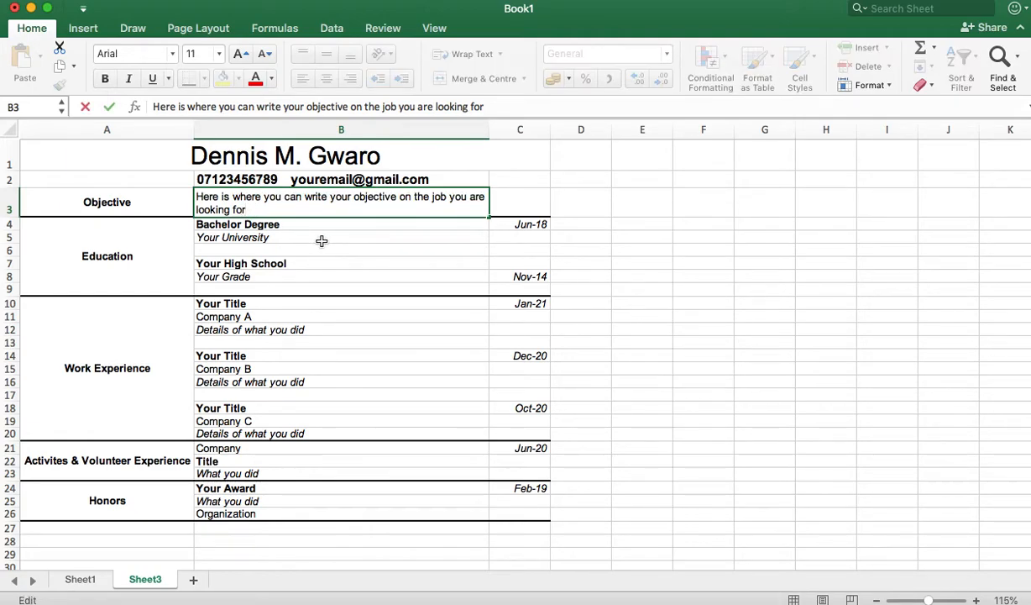
{"action": "key", "text": "super+a"}
{"action": "key", "text": "super+c"}
{"action": "left_click", "coordinate": [260, 213]}
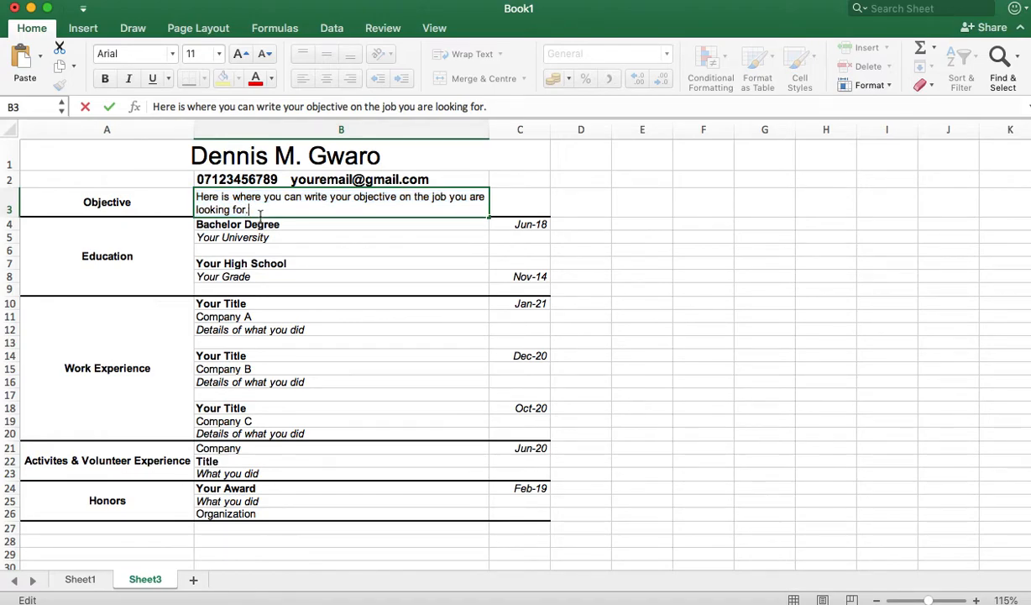
{"action": "key", "text": "super+v"}
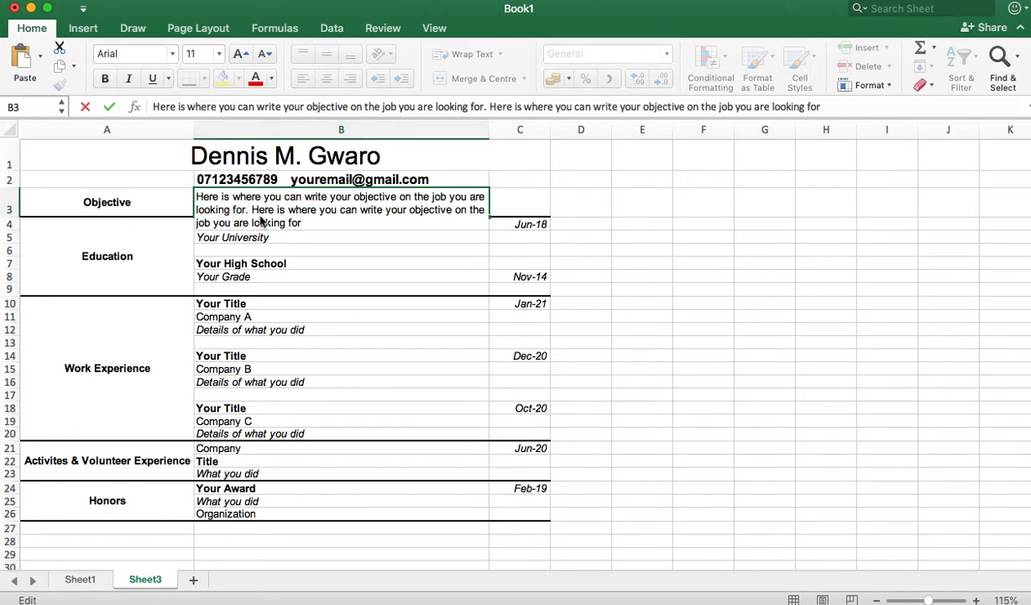
{"action": "key", "text": "super+v"}
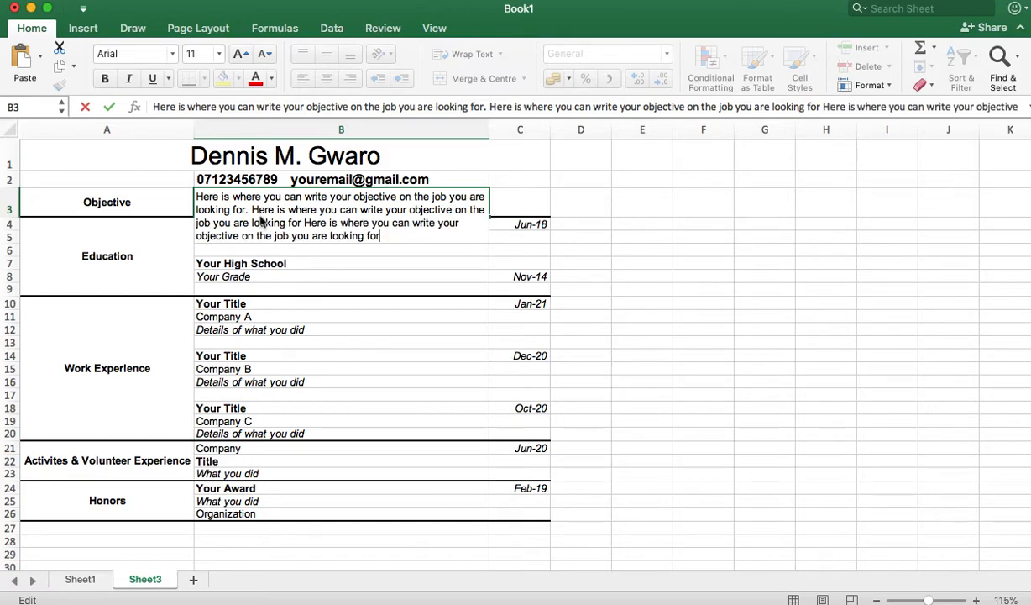
{"action": "key", "text": "Return"}
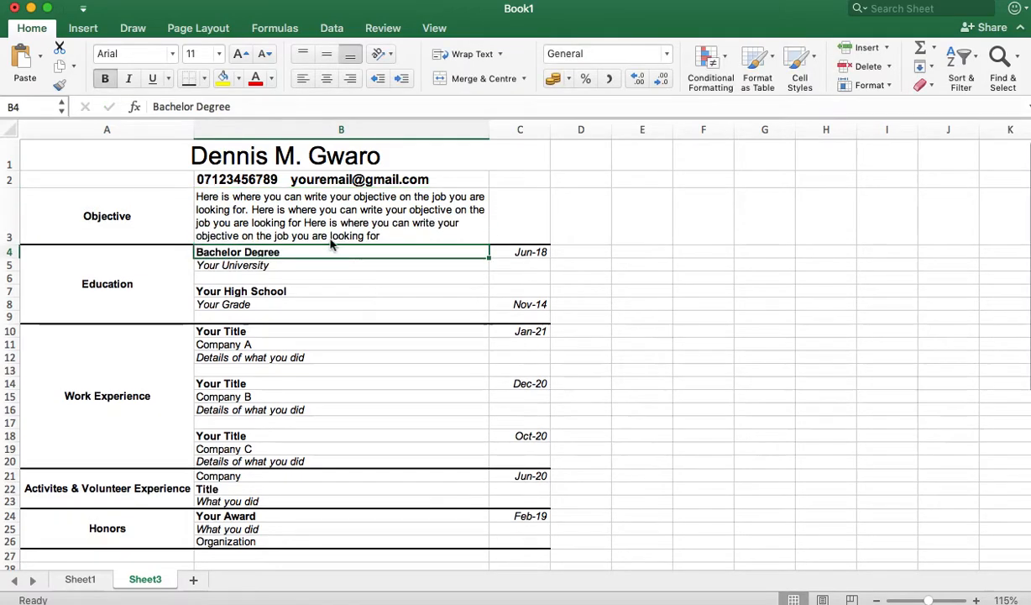
{"action": "left_click", "coordinate": [353, 212]}
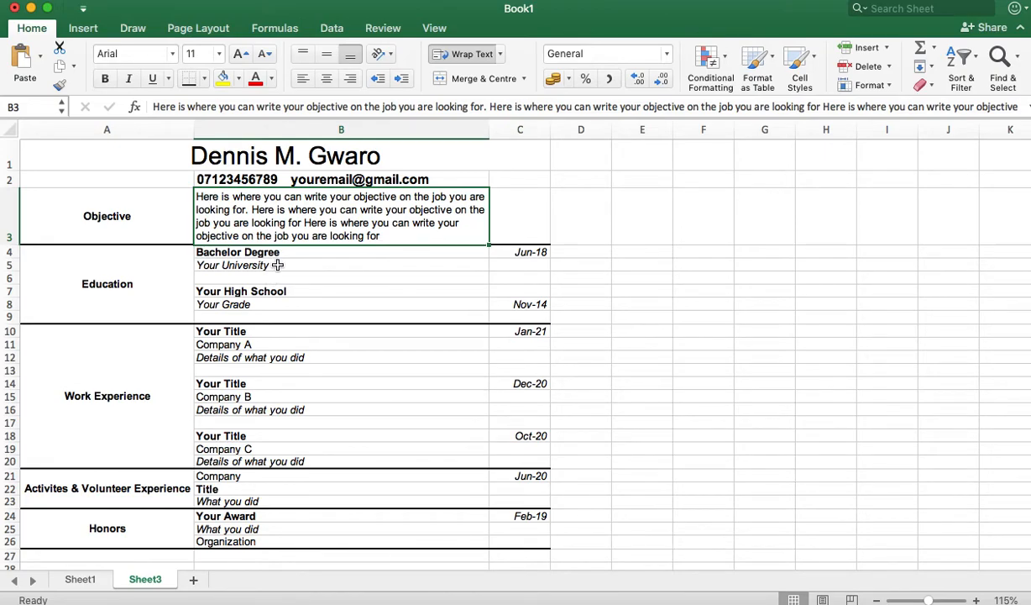
Step: Paste the objective paragraph from B3 into the job description cells B12 and B16
{"action": "left_click", "coordinate": [256, 356]}
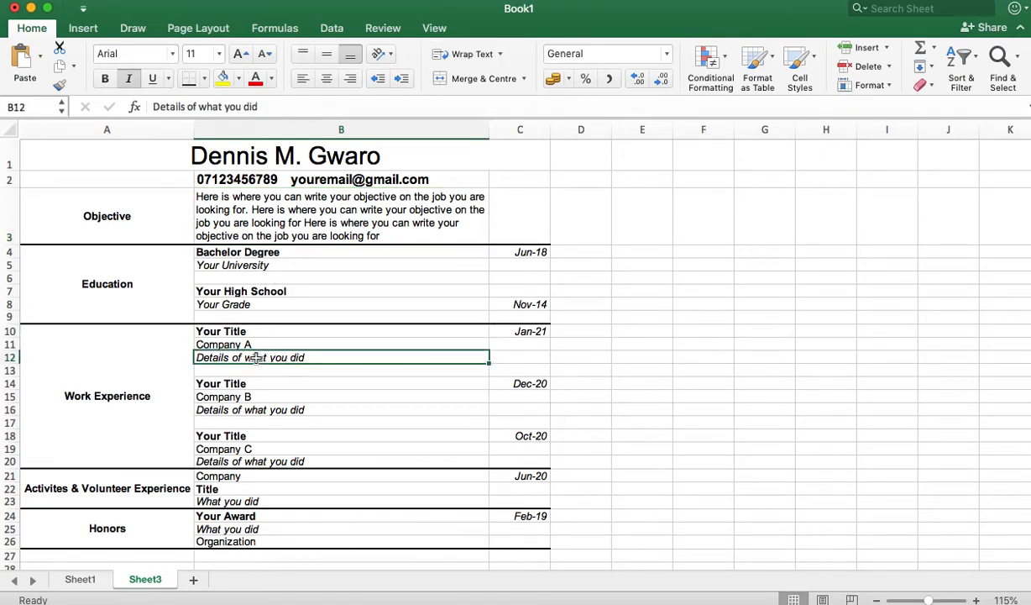
{"action": "key", "text": "super+v"}
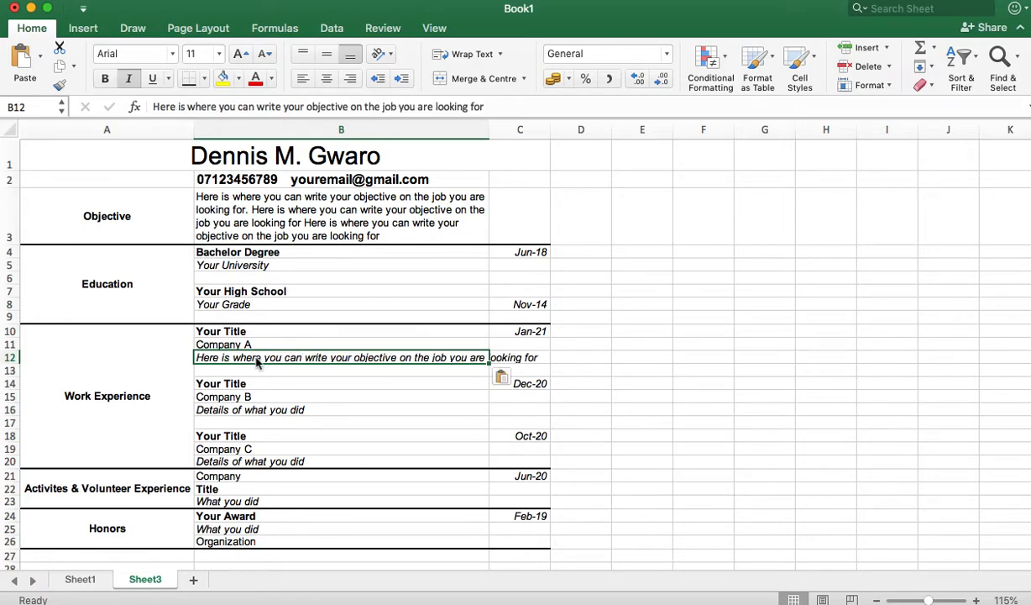
{"action": "left_click", "coordinate": [301, 228]}
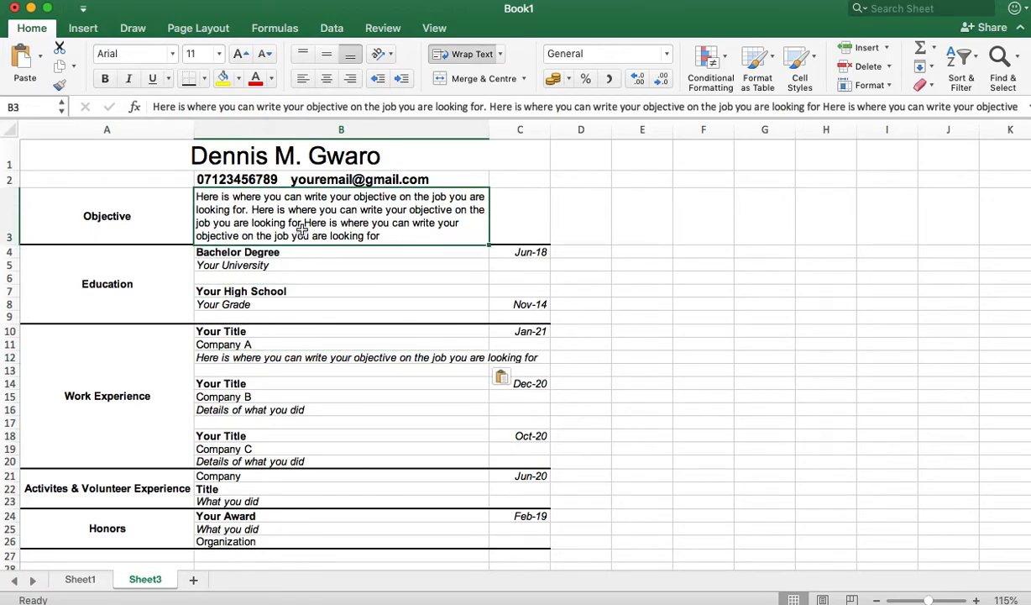
{"action": "key", "text": "super+c"}
{"action": "left_click", "coordinate": [284, 357]}
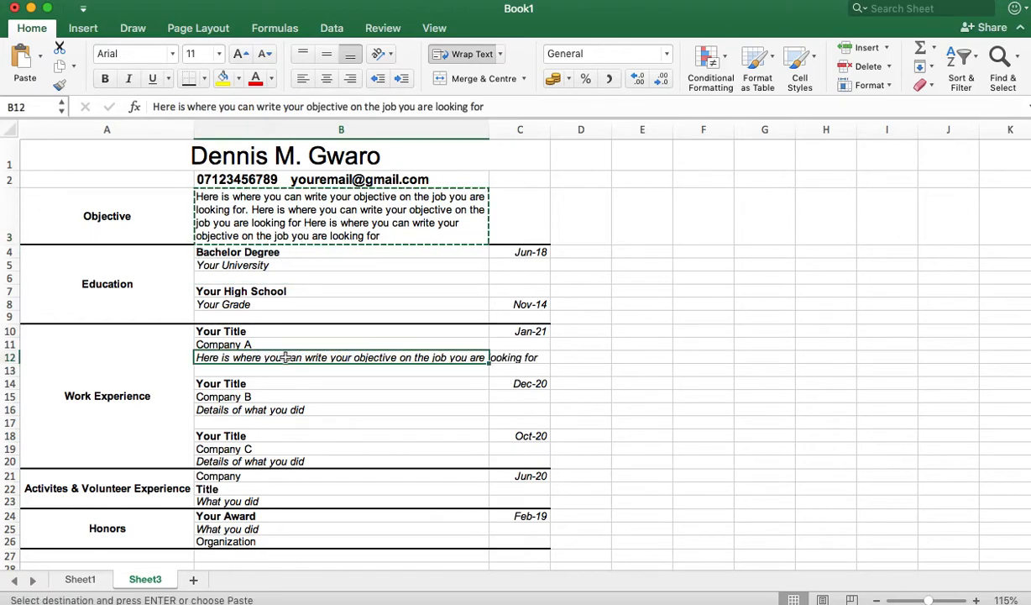
{"action": "key", "text": "super+v"}
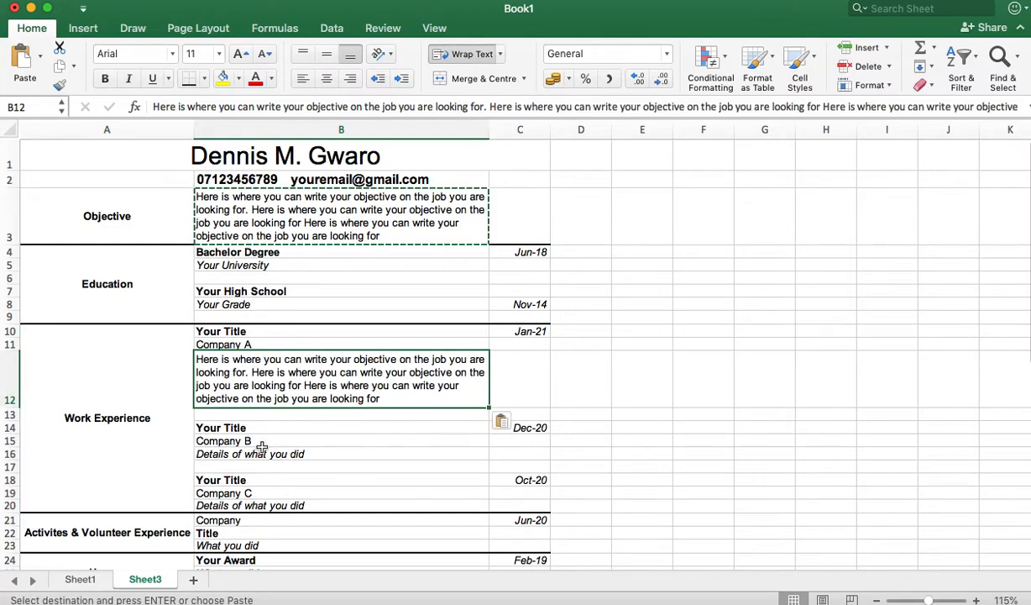
{"action": "left_click", "coordinate": [258, 454]}
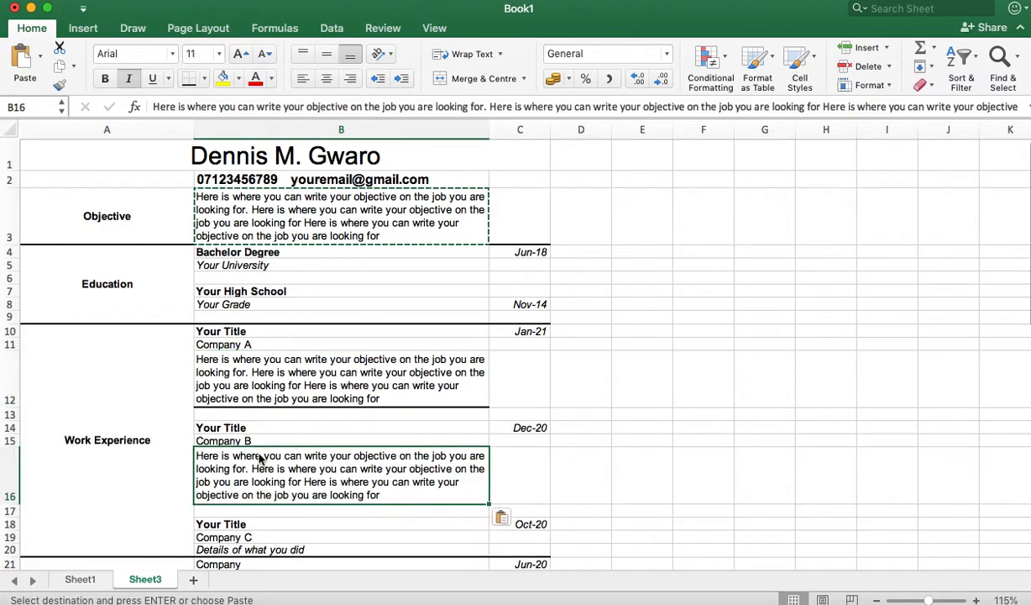
{"action": "key", "text": "super+v"}
Step: Paste the same paragraph into B20, the activity cell B23 and the award cell B25
{"action": "scroll", "coordinate": [261, 458], "scroll_direction": "down", "scroll_amount": 3}
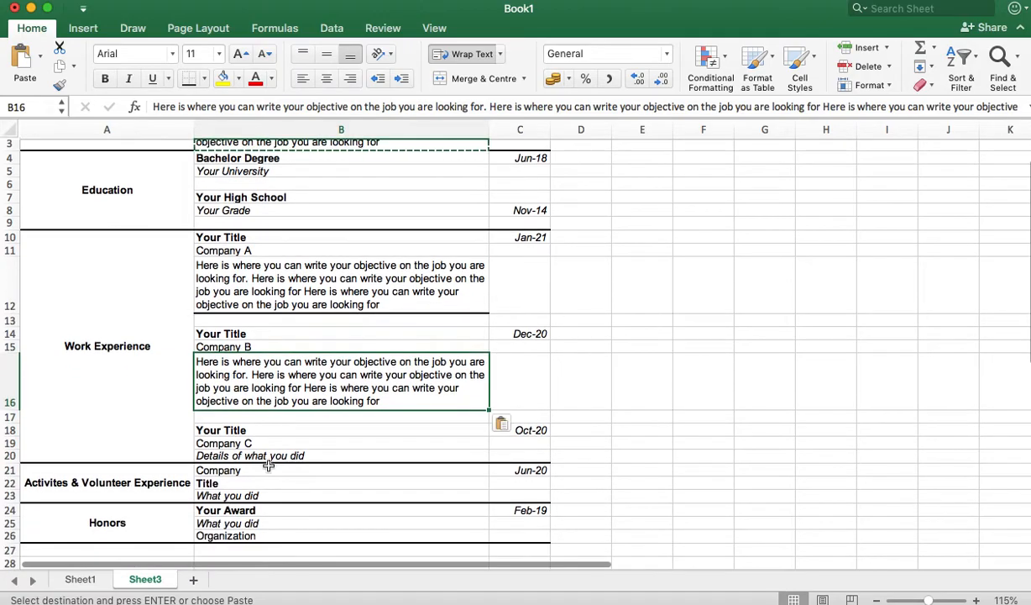
{"action": "left_click", "coordinate": [263, 456]}
{"action": "key", "text": "super+v"}
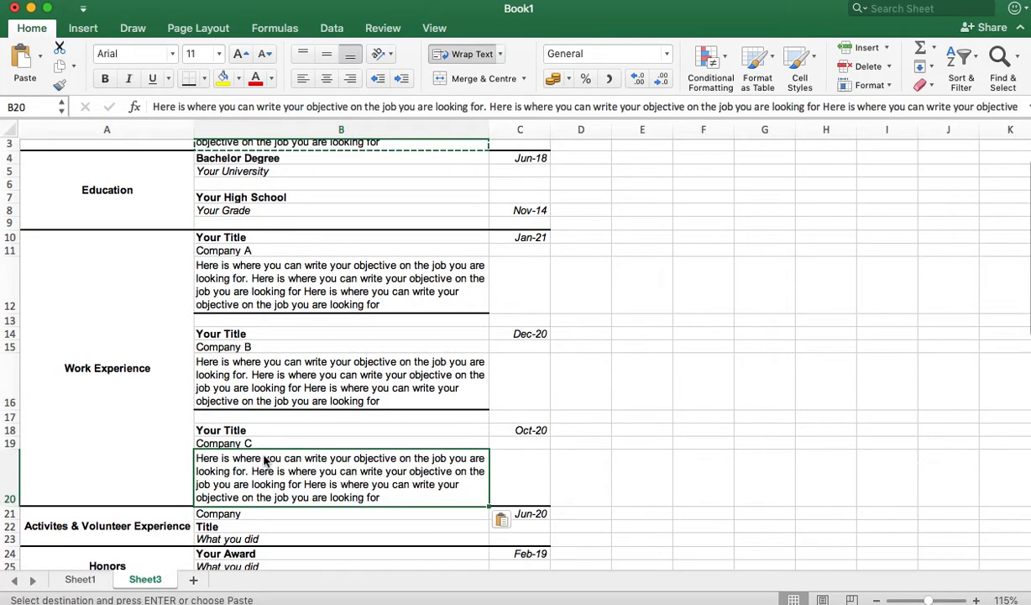
{"action": "scroll", "coordinate": [347, 499], "scroll_direction": "down", "scroll_amount": 5}
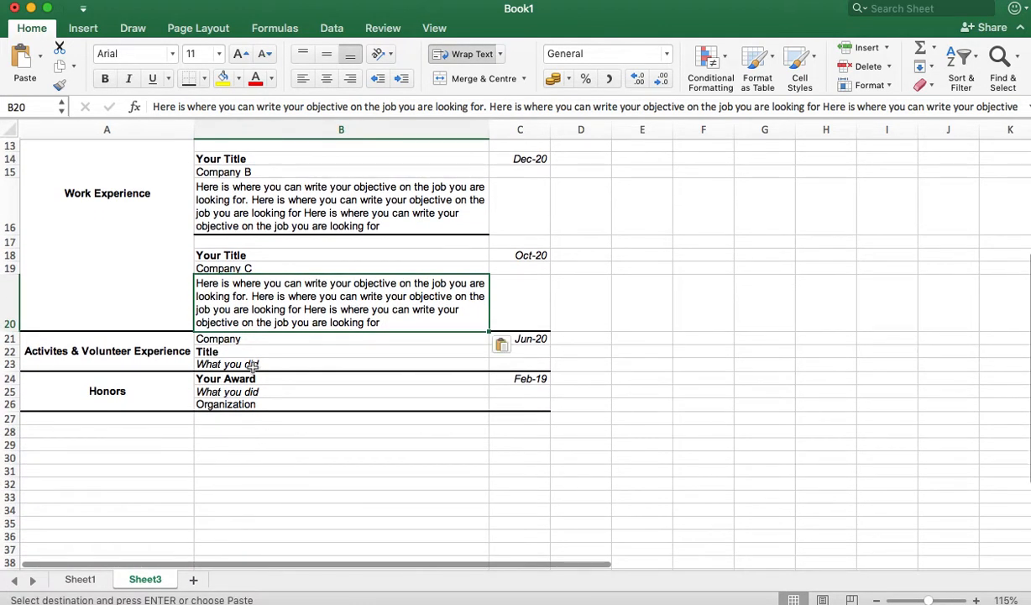
{"action": "left_click", "coordinate": [261, 363]}
{"action": "key", "text": "super+v"}
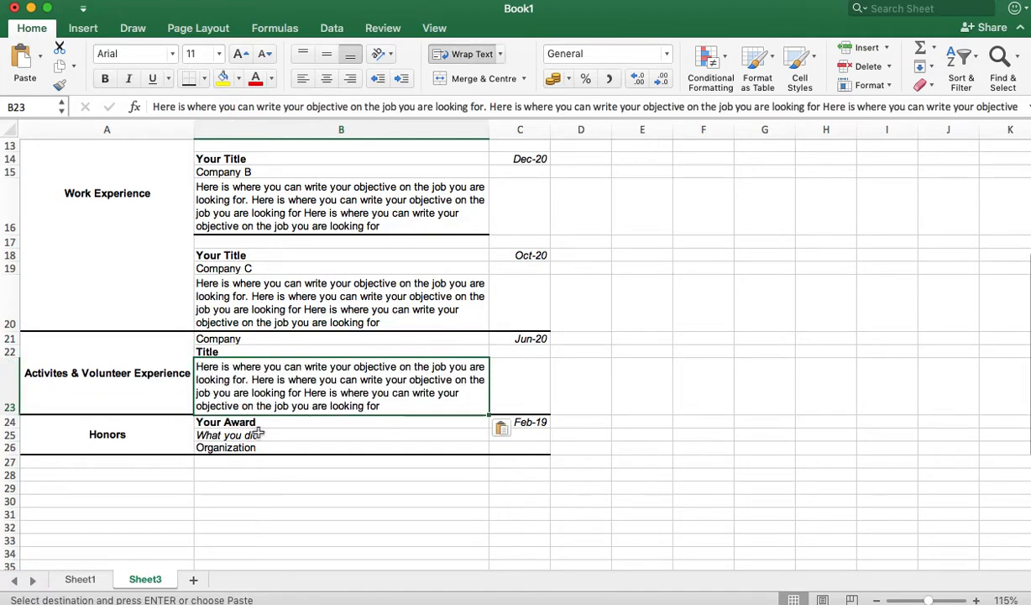
{"action": "left_click", "coordinate": [259, 435]}
{"action": "key", "text": "super+v"}
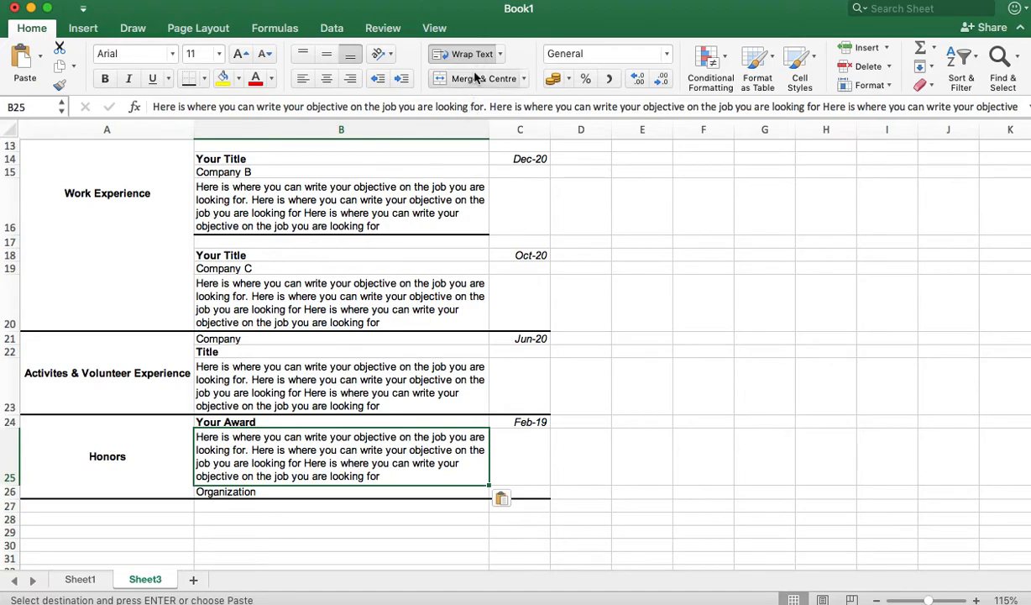
Step: Clear the copy marquee and return to the first job description cell B12
{"action": "left_click", "coordinate": [414, 351]}
{"action": "scroll", "coordinate": [413, 352], "scroll_direction": "up", "scroll_amount": 5}
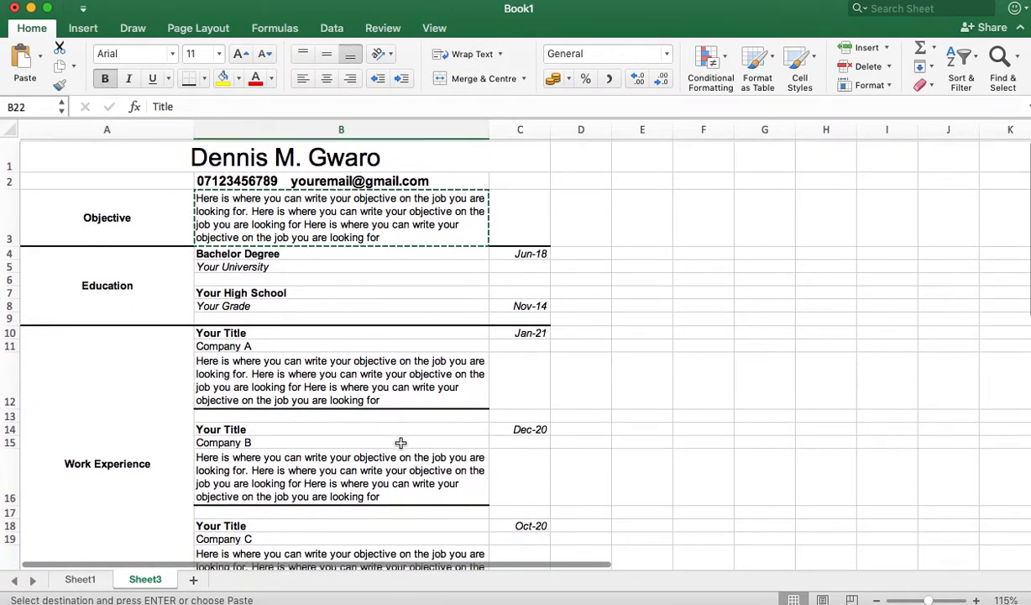
{"action": "key", "text": "Escape"}
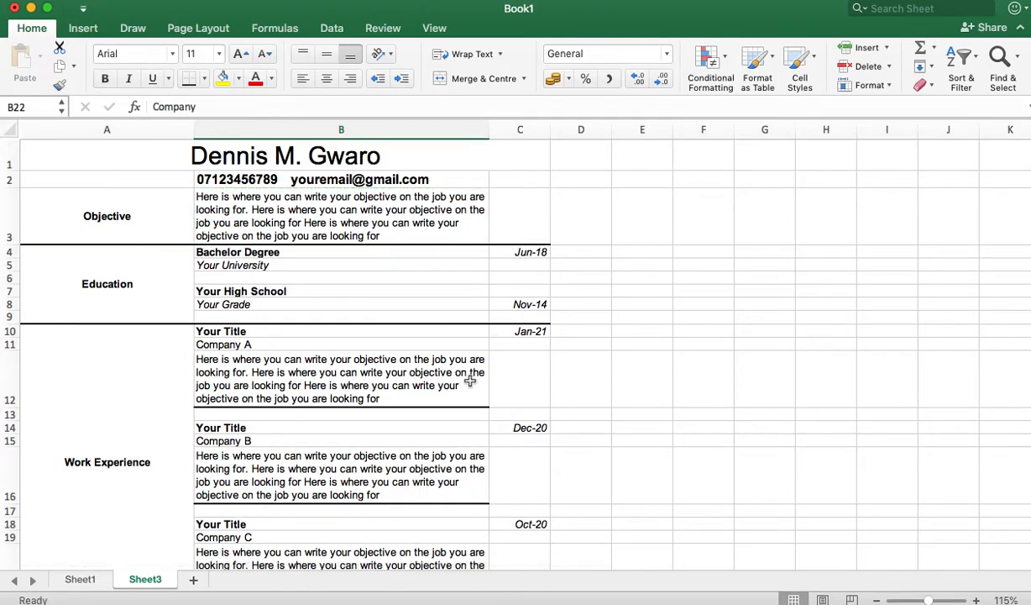
{"action": "left_click", "coordinate": [472, 380]}
{"action": "scroll", "coordinate": [399, 427], "scroll_direction": "down", "scroll_amount": 5}
{"action": "scroll", "coordinate": [399, 427], "scroll_direction": "up", "scroll_amount": 10}
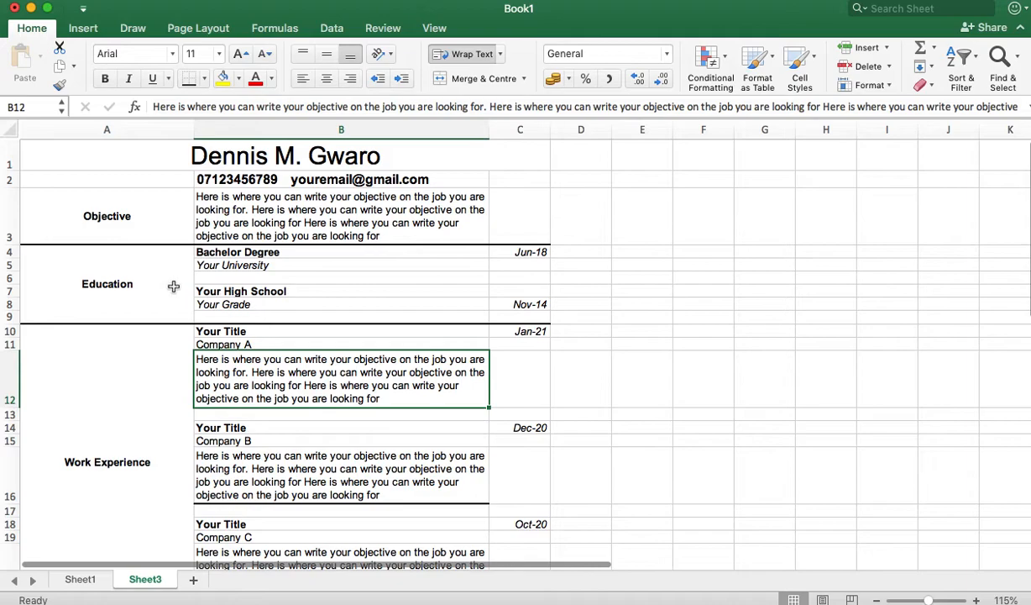
Step: Rotate column A's labels upward, narrow column A to 6.83, and middle-align the labels
{"action": "left_click", "coordinate": [125, 129]}
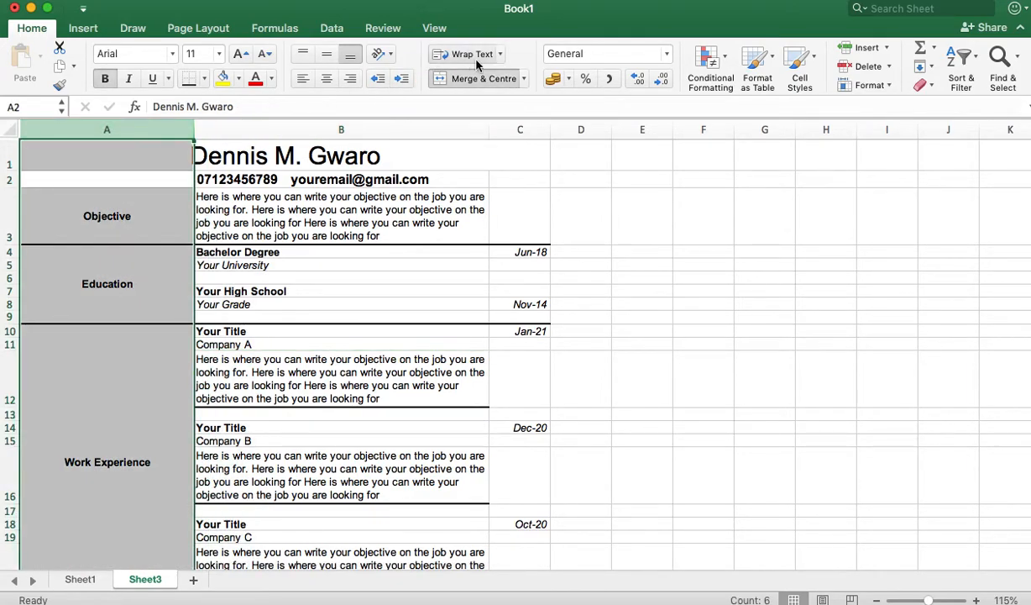
{"action": "left_click", "coordinate": [389, 55]}
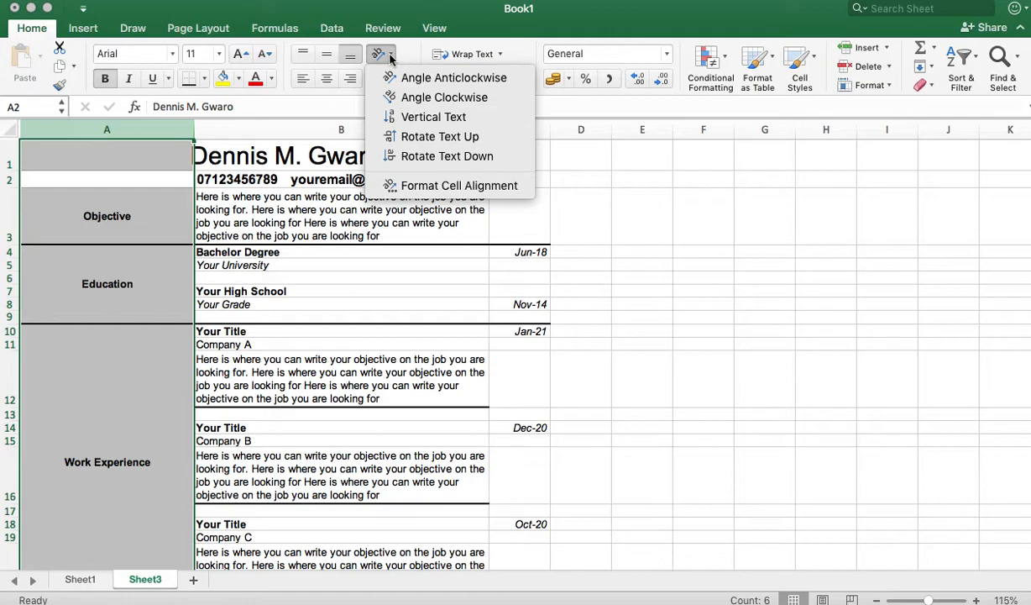
{"action": "left_click", "coordinate": [435, 138]}
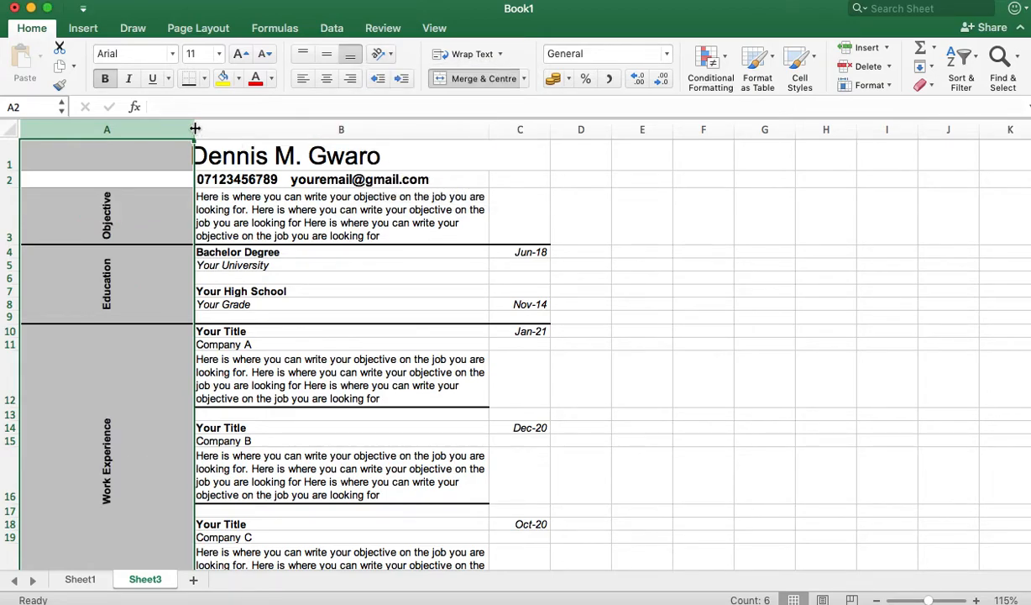
{"action": "left_click_drag", "start_coordinate": [195, 129], "coordinate": [64, 125]}
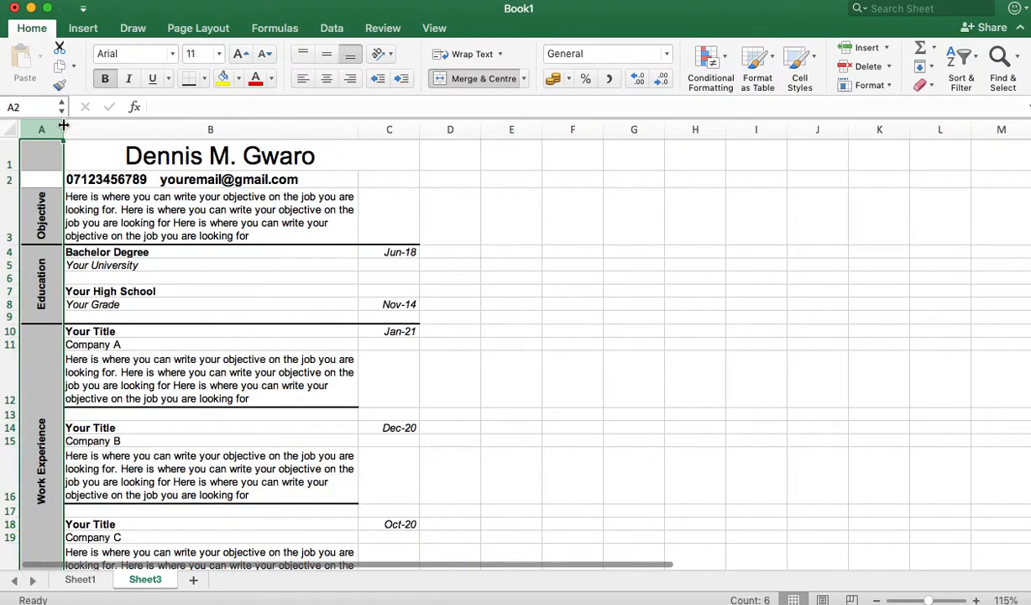
{"action": "left_click", "coordinate": [325, 54]}
{"action": "left_click", "coordinate": [132, 221]}
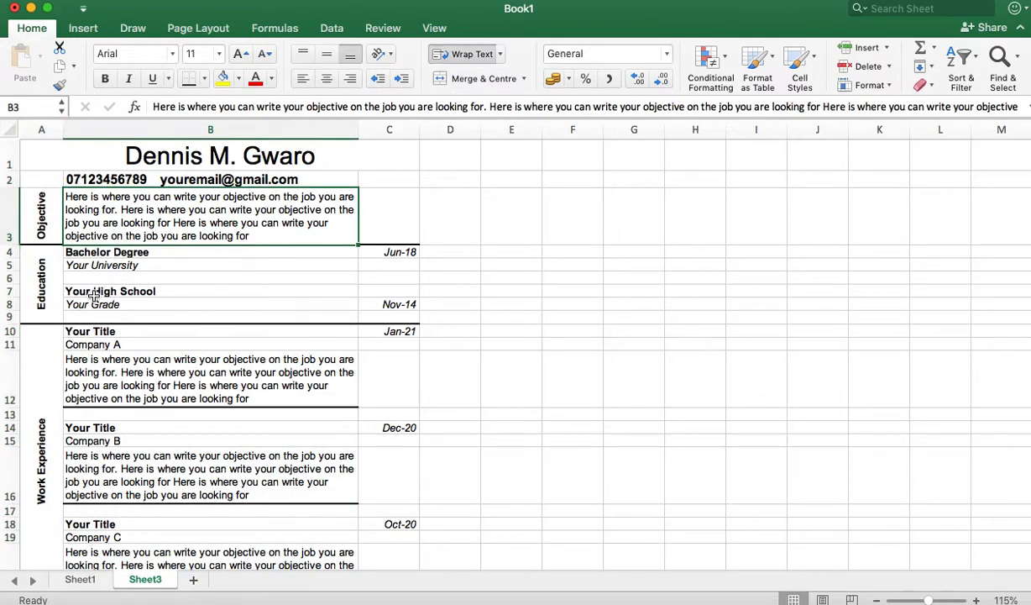
{"action": "scroll", "coordinate": [94, 296], "scroll_direction": "down", "scroll_amount": 10}
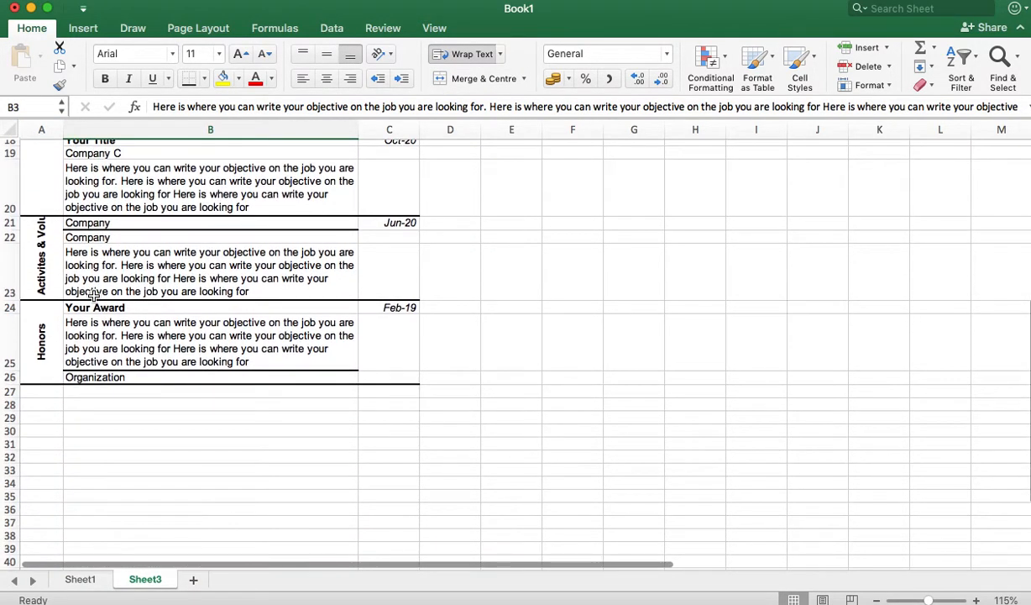
Step: Wrap the Activites & Volunteer Experience label onto two lines and adjust row 23's height to fit
{"action": "left_click_drag", "start_coordinate": [13, 300], "coordinate": [17, 379]}
{"action": "left_click", "coordinate": [42, 319]}
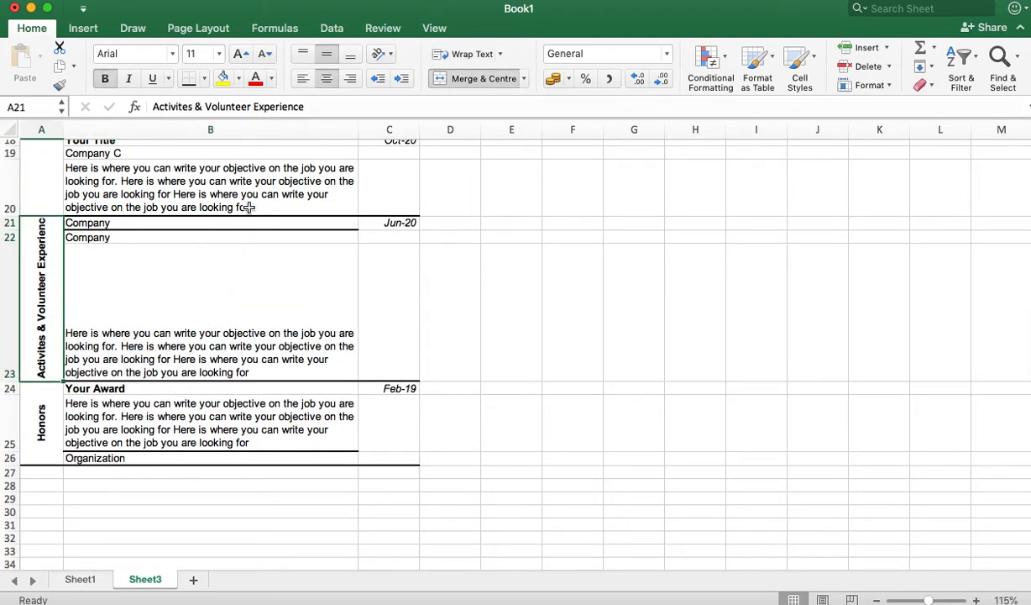
{"action": "left_click", "coordinate": [462, 54]}
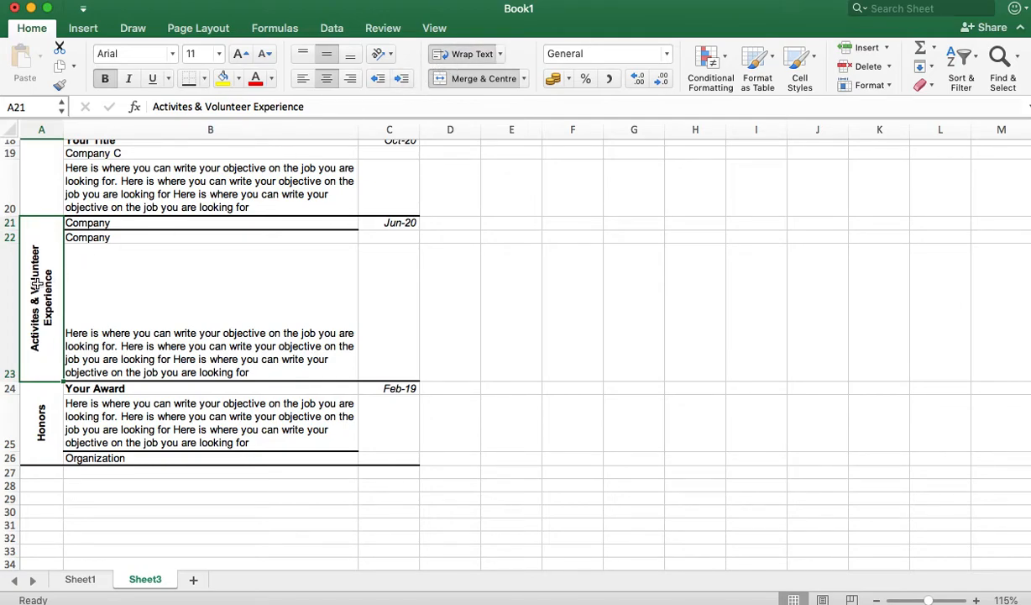
{"action": "left_click_drag", "start_coordinate": [10, 383], "coordinate": [10, 340]}
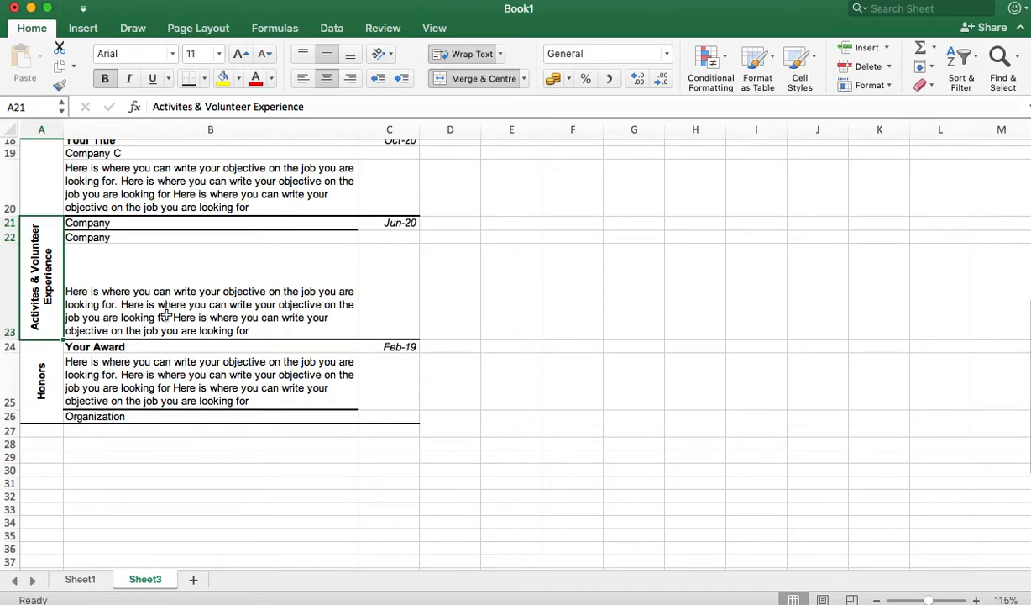
{"action": "left_click", "coordinate": [224, 309]}
{"action": "scroll", "coordinate": [223, 309], "scroll_direction": "up", "scroll_amount": 5}
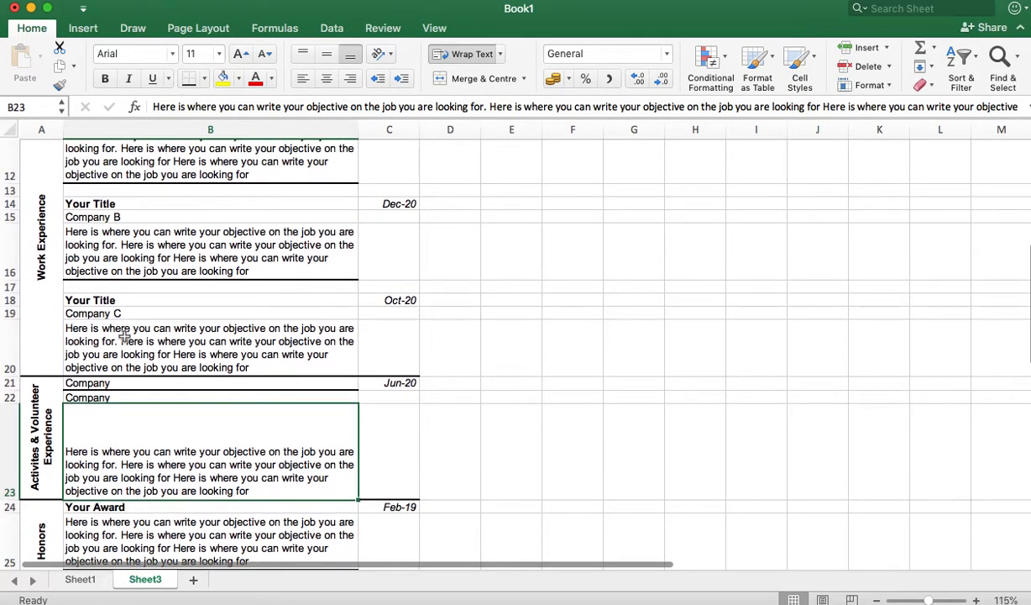
Step: Scroll through the sheet to review the CV layout, ending on award cell B25
{"action": "right_click", "coordinate": [125, 336]}
{"action": "left_click", "coordinate": [95, 354]}
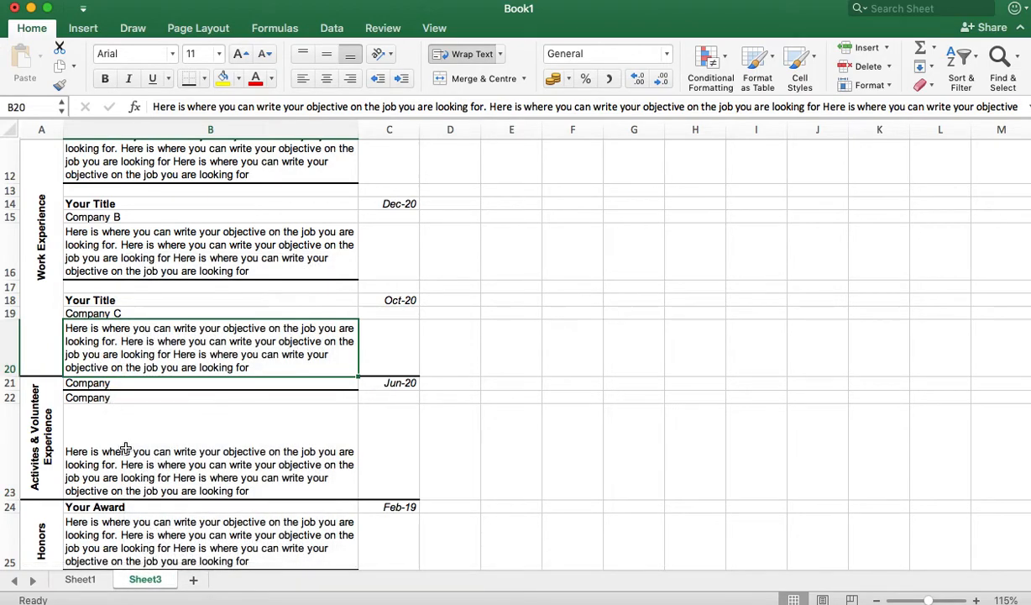
{"action": "scroll", "coordinate": [121, 433], "scroll_direction": "up", "scroll_amount": 4}
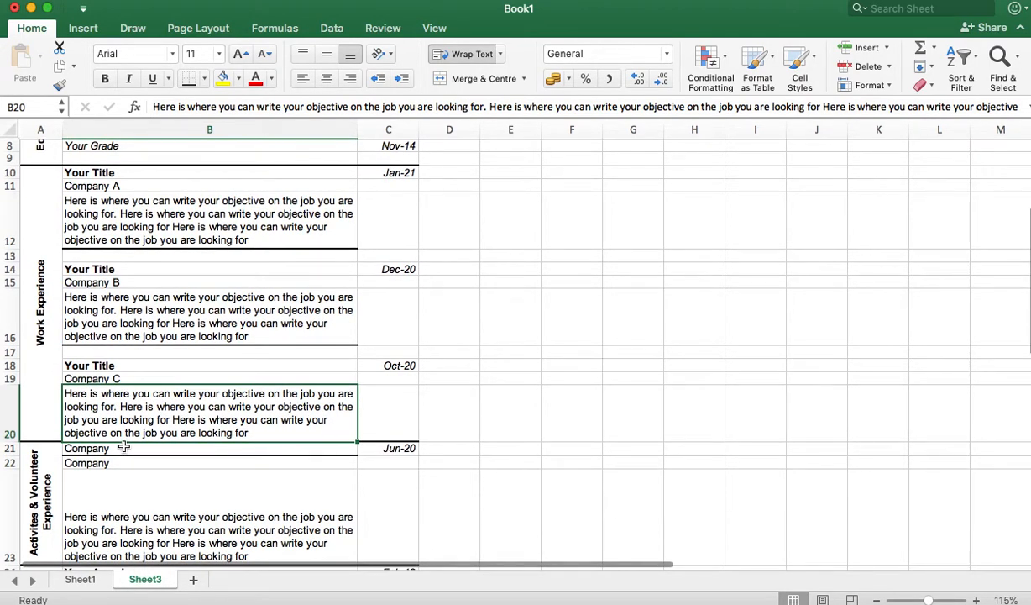
{"action": "scroll", "coordinate": [145, 406], "scroll_direction": "down", "scroll_amount": 5}
{"action": "scroll", "coordinate": [145, 405], "scroll_direction": "up", "scroll_amount": 8}
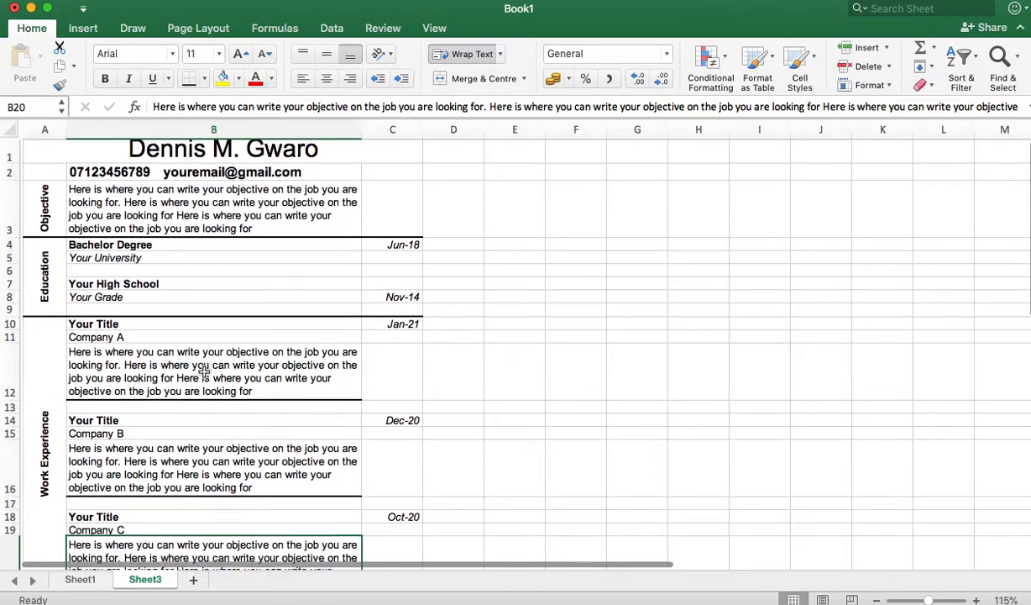
{"action": "scroll", "coordinate": [210, 370], "scroll_direction": "down", "scroll_amount": 1}
{"action": "scroll", "coordinate": [211, 370], "scroll_direction": "down", "scroll_amount": 8}
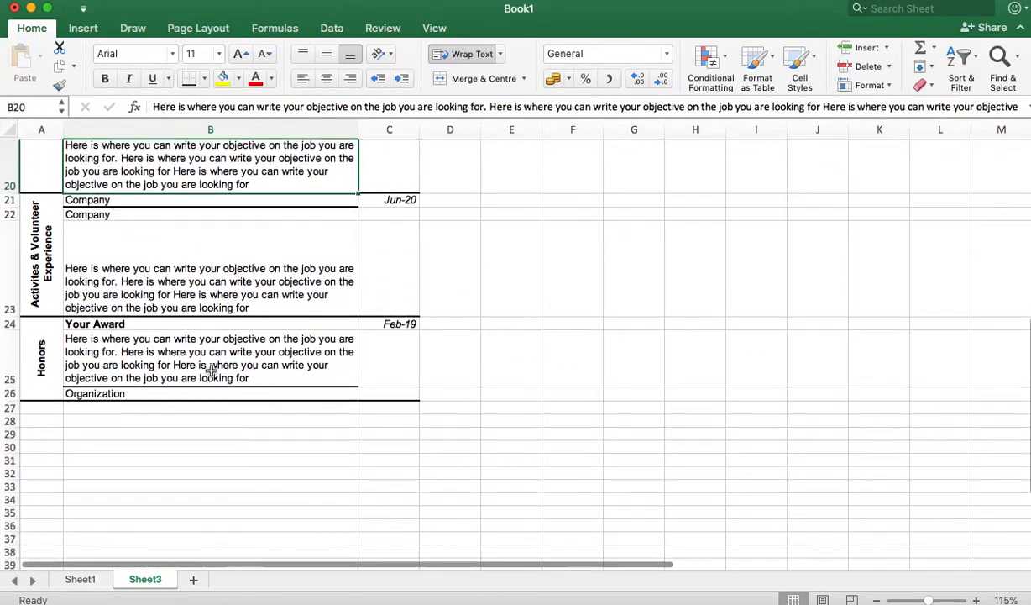
{"action": "scroll", "coordinate": [211, 371], "scroll_direction": "up", "scroll_amount": 5}
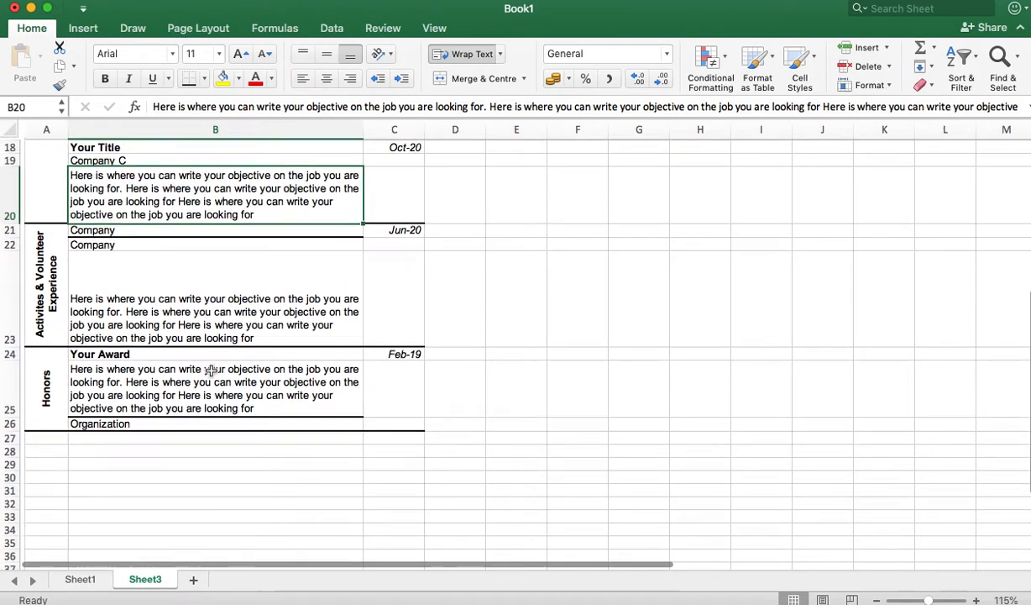
{"action": "scroll", "coordinate": [211, 371], "scroll_direction": "right", "scroll_amount": 1}
{"action": "left_click", "coordinate": [235, 480]}
{"action": "scroll", "coordinate": [233, 482], "scroll_direction": "up", "scroll_amount": 6}
{"action": "scroll", "coordinate": [232, 485], "scroll_direction": "down", "scroll_amount": 5}
{"action": "scroll", "coordinate": [232, 485], "scroll_direction": "up", "scroll_amount": 5}
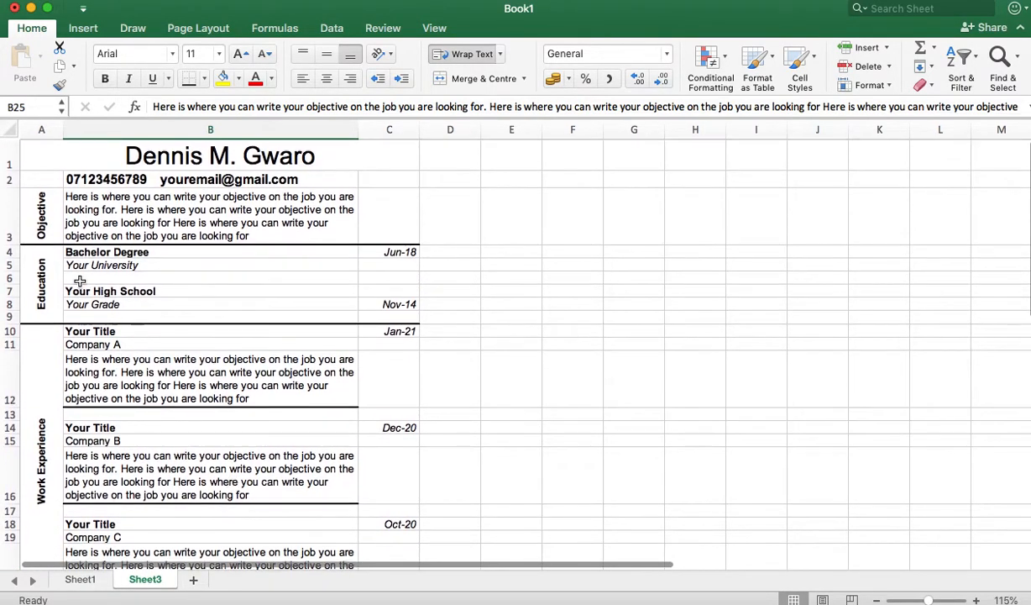
Step: Select the CV range A1:C26, from the name header to the Organization row
{"action": "left_click", "coordinate": [48, 147]}
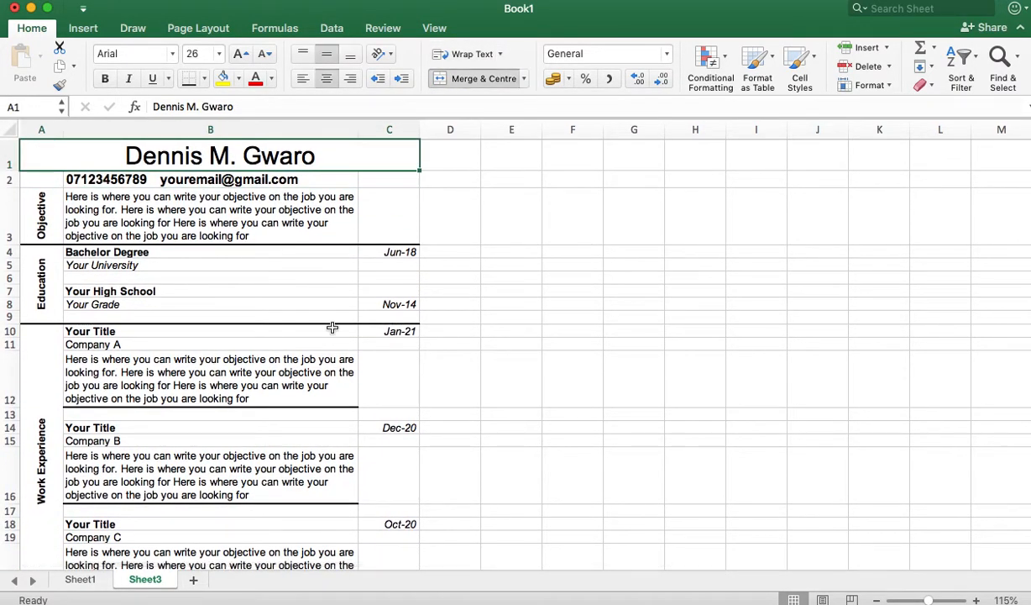
{"action": "scroll", "coordinate": [332, 328], "scroll_direction": "down", "scroll_amount": 6}
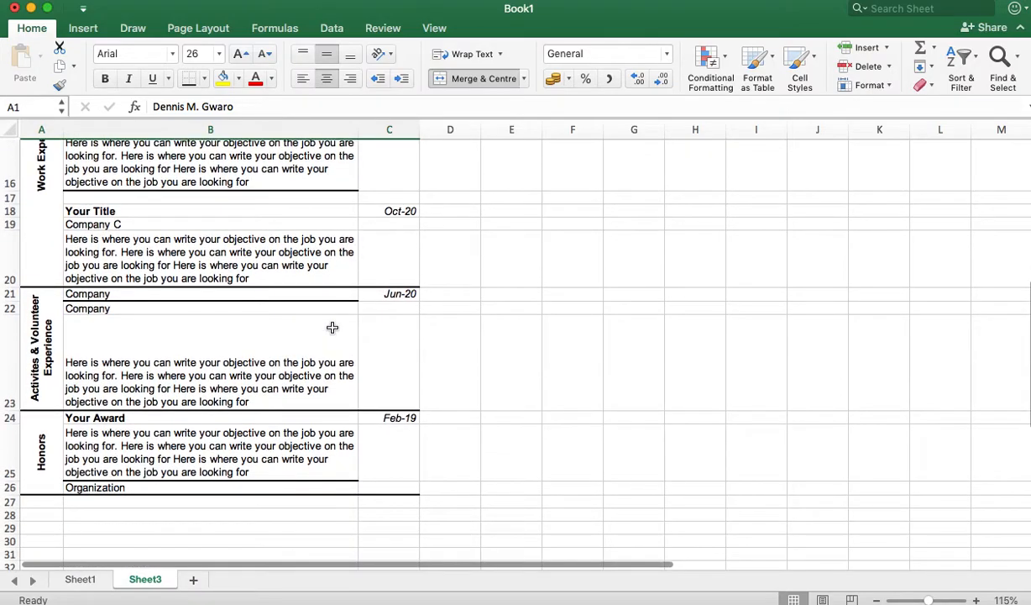
{"action": "scroll", "coordinate": [333, 327], "scroll_direction": "down", "scroll_amount": 2}
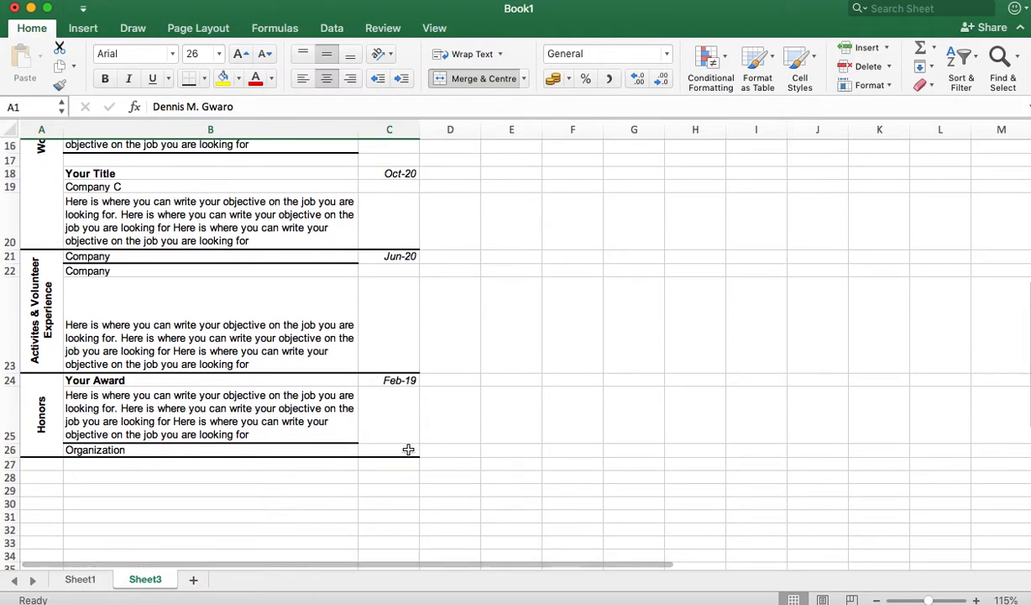
{"action": "left_click", "coordinate": [409, 449], "text": "shift"}
{"action": "scroll", "coordinate": [244, 193], "scroll_direction": "up", "scroll_amount": 6}
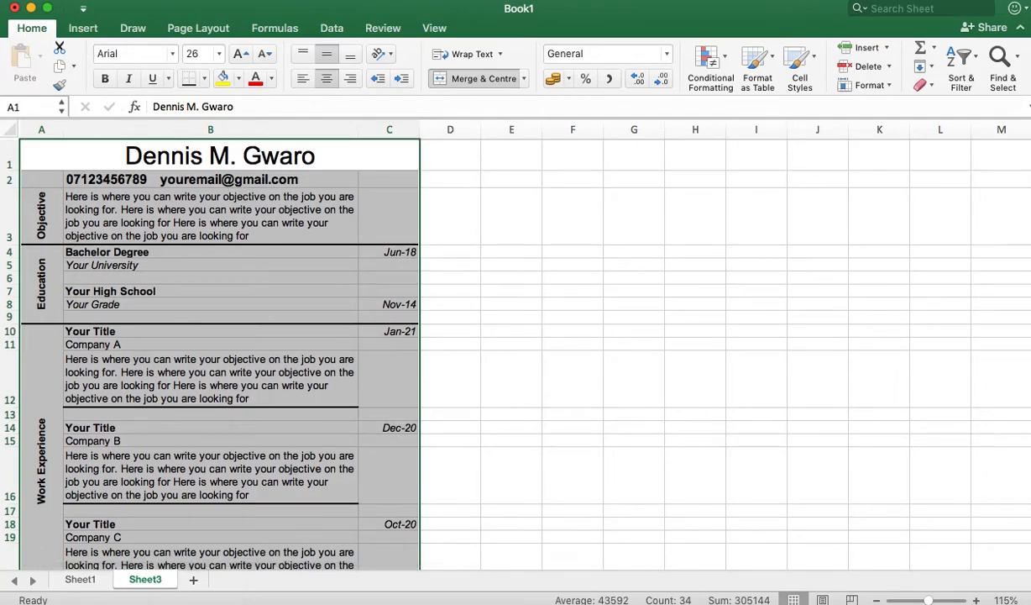
{"action": "left_click", "coordinate": [89, 1]}
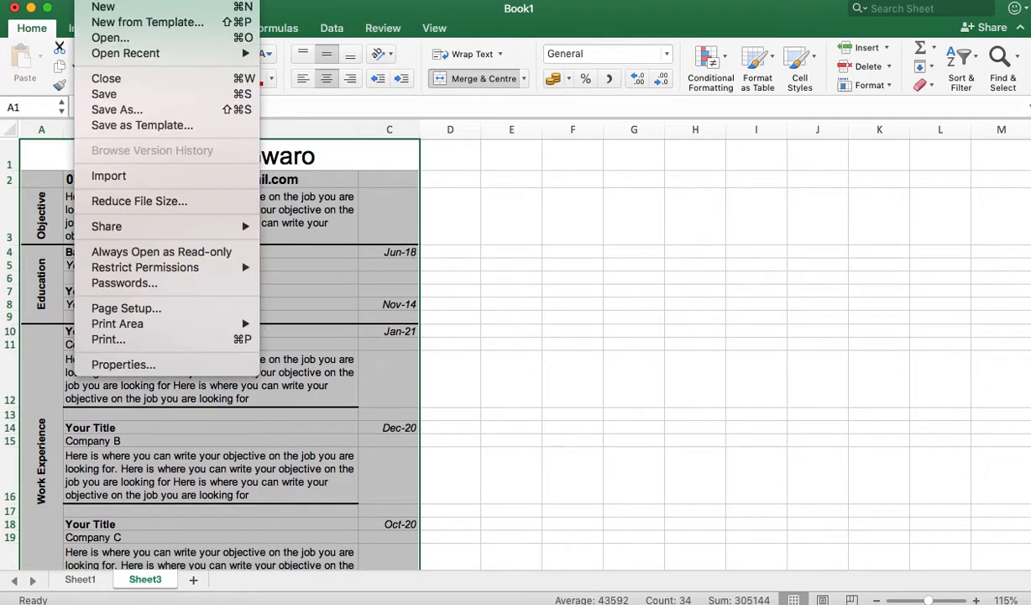
{"action": "left_click", "coordinate": [144, 344]}
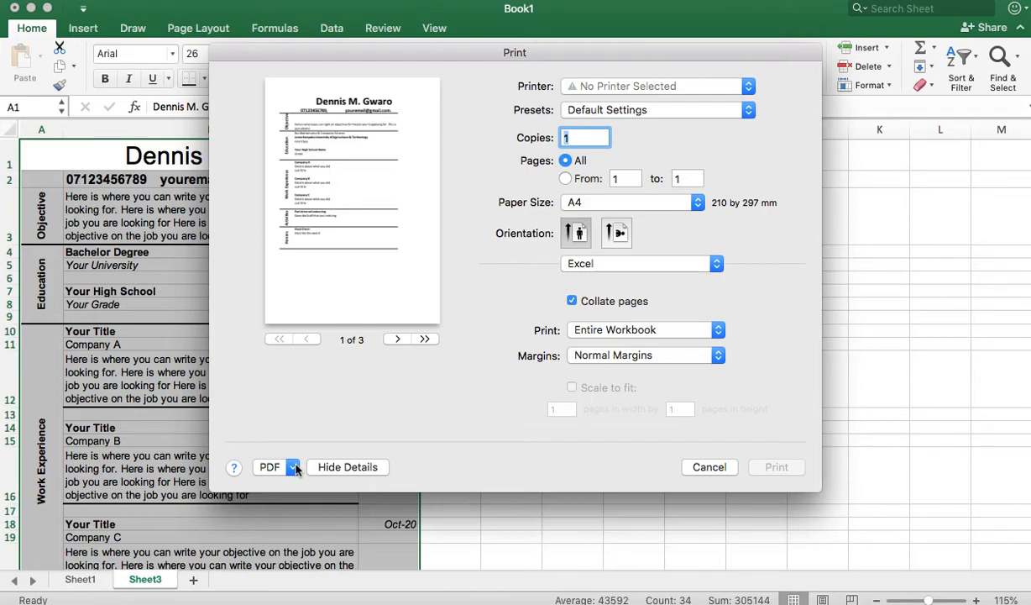
{"action": "left_click", "coordinate": [708, 468]}
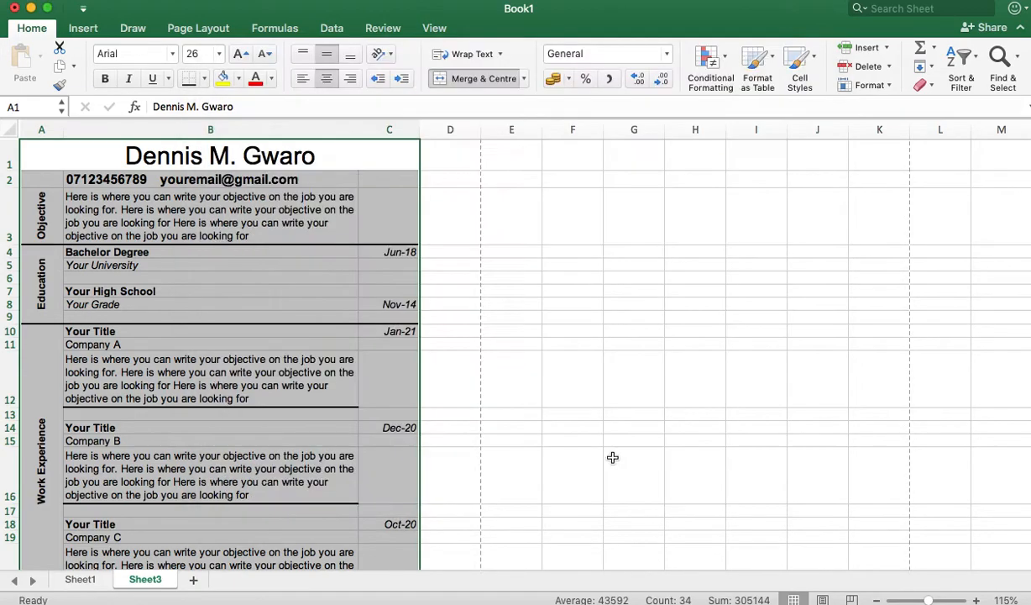
Step: Make the name header in A1 bold with a blue font colour
{"action": "left_click", "coordinate": [285, 409]}
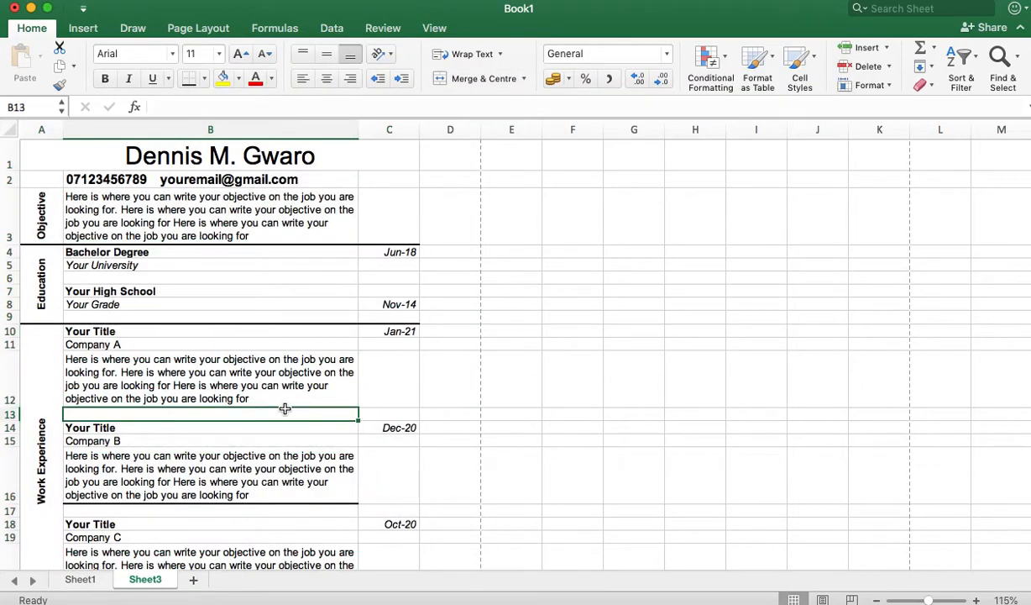
{"action": "left_click", "coordinate": [185, 156]}
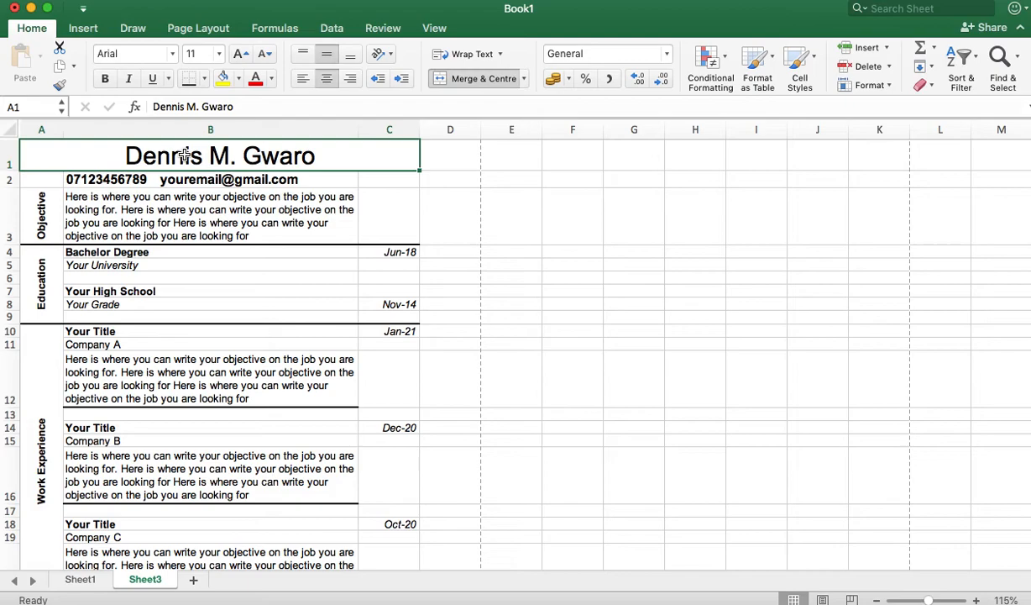
{"action": "left_click", "coordinate": [107, 79]}
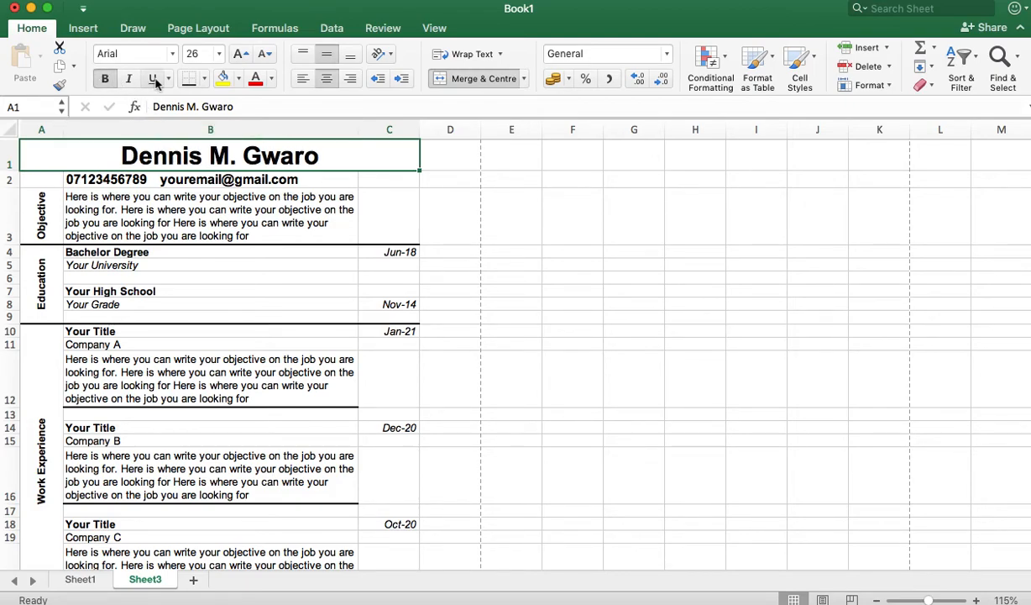
{"action": "left_click", "coordinate": [272, 80]}
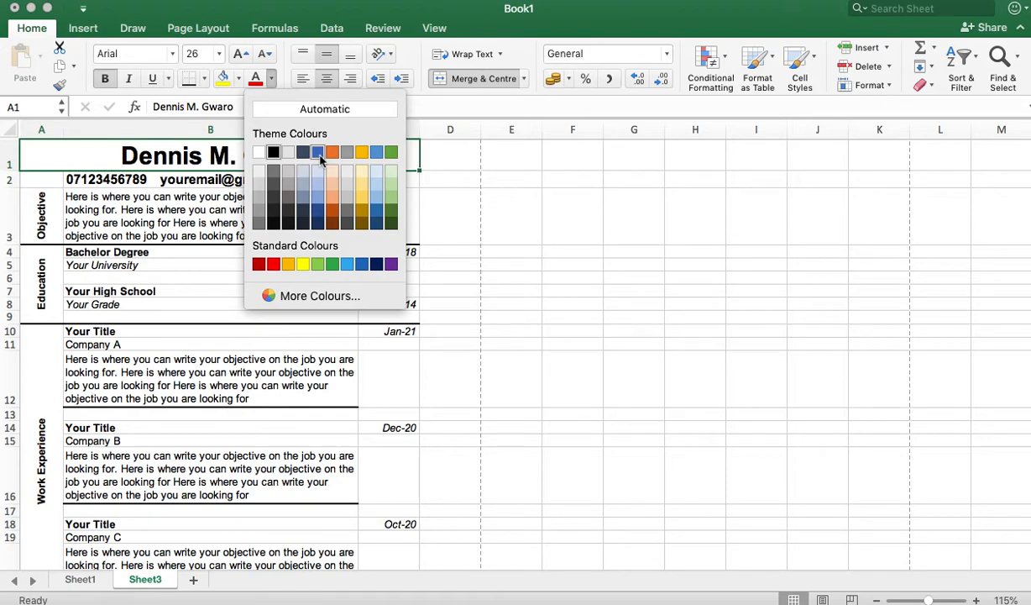
{"action": "left_click", "coordinate": [318, 153]}
Step: Colour the section labels in column A blue
{"action": "left_click", "coordinate": [275, 190]}
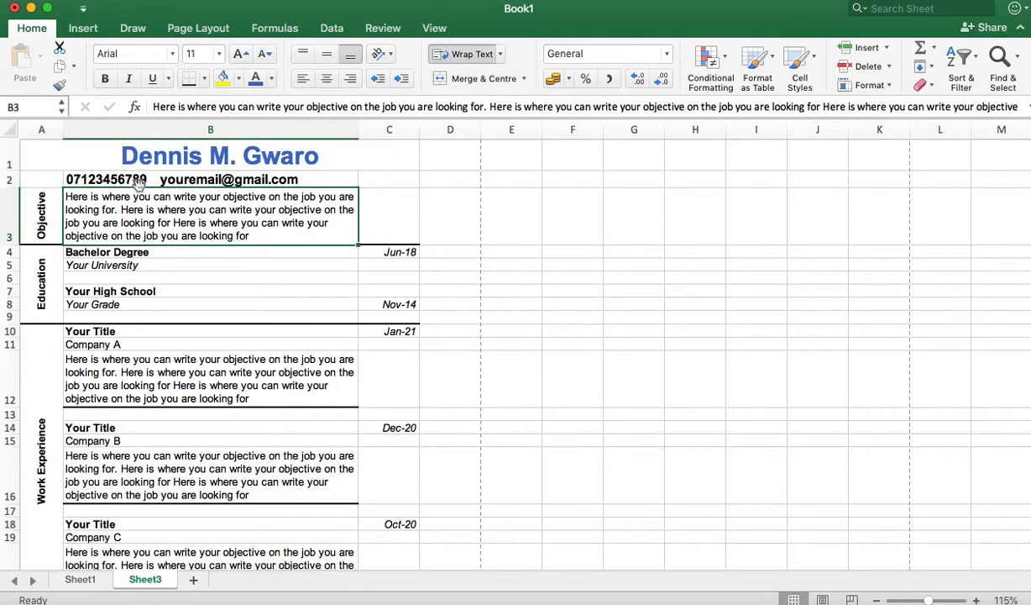
{"action": "left_click", "coordinate": [41, 192]}
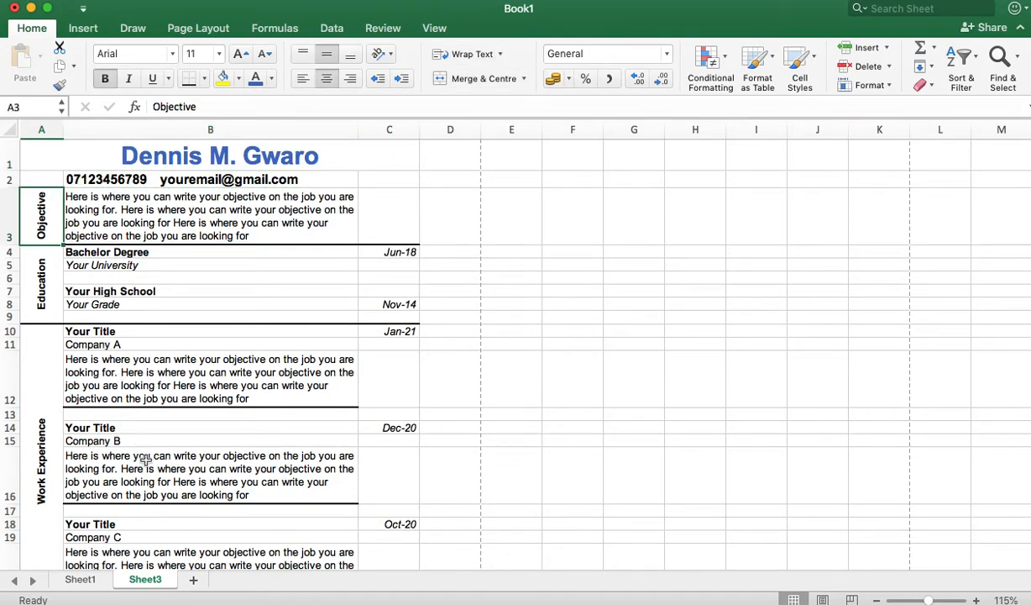
{"action": "left_click", "coordinate": [41, 130]}
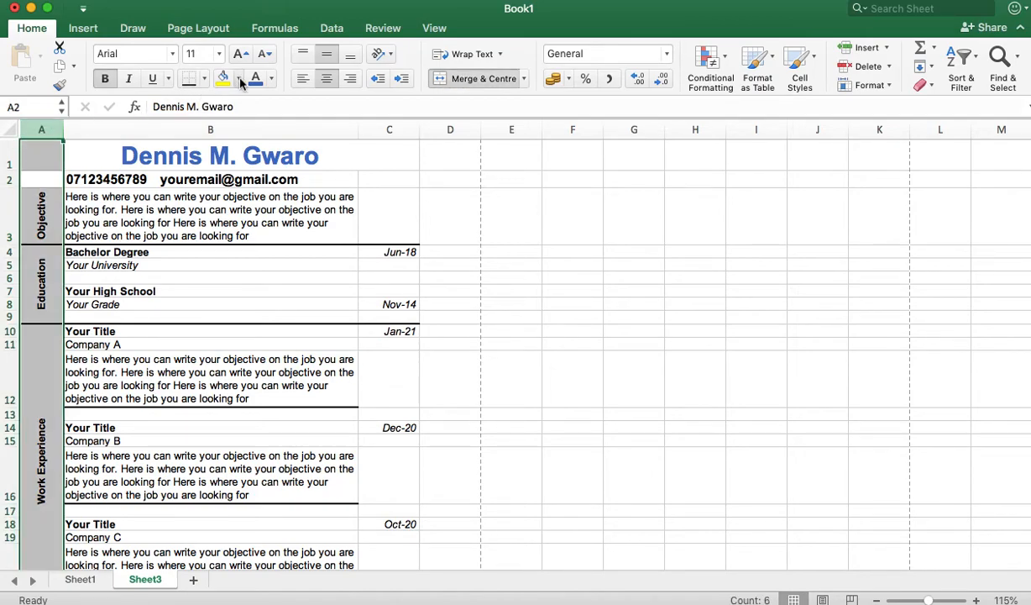
{"action": "left_click", "coordinate": [237, 341]}
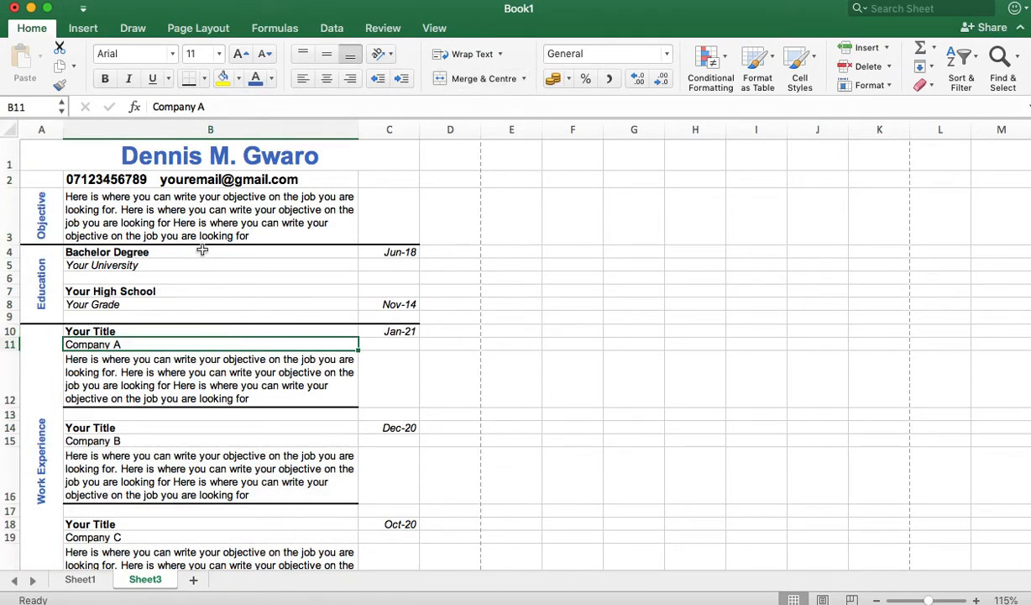
{"action": "left_click", "coordinate": [143, 212]}
{"action": "scroll", "coordinate": [249, 336], "scroll_direction": "down", "scroll_amount": 3}
{"action": "scroll", "coordinate": [249, 339], "scroll_direction": "up", "scroll_amount": 3}
{"action": "scroll", "coordinate": [248, 339], "scroll_direction": "down", "scroll_amount": 5}
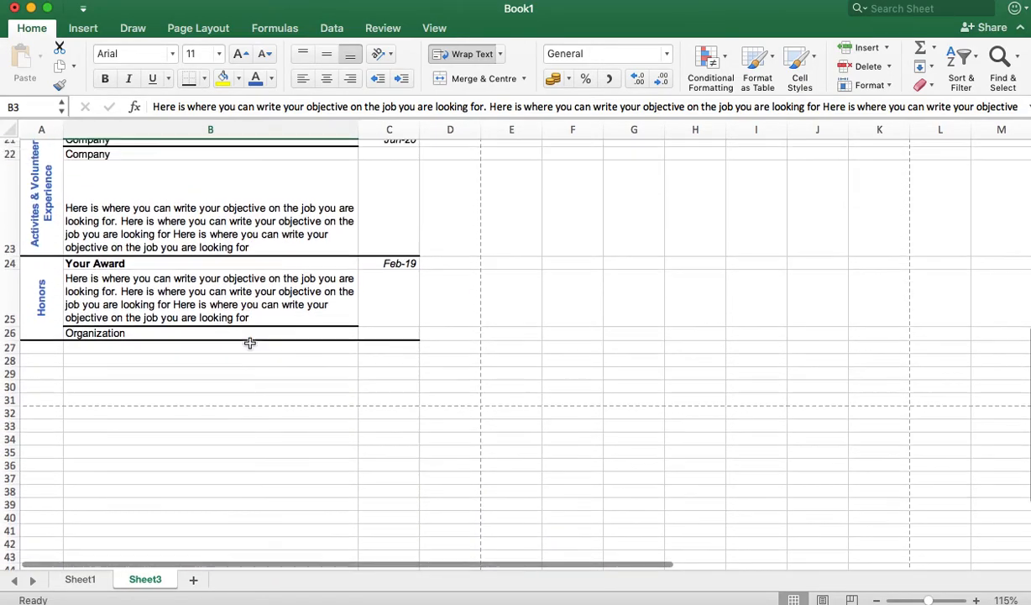
{"action": "scroll", "coordinate": [249, 343], "scroll_direction": "up", "scroll_amount": 5}
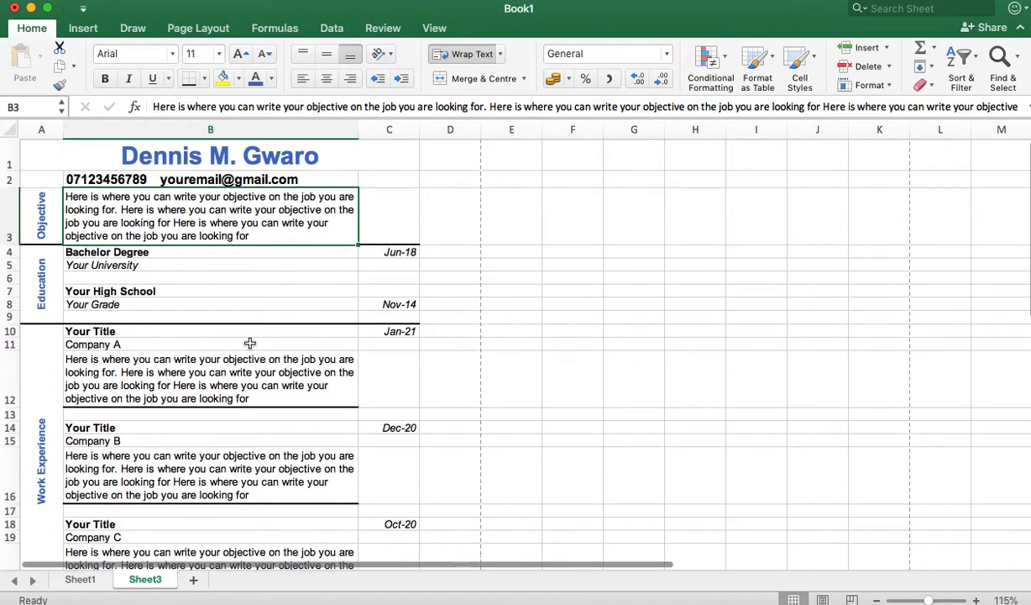
Step: Set the dates in column C to a dark orange font colour
{"action": "left_click", "coordinate": [37, 159]}
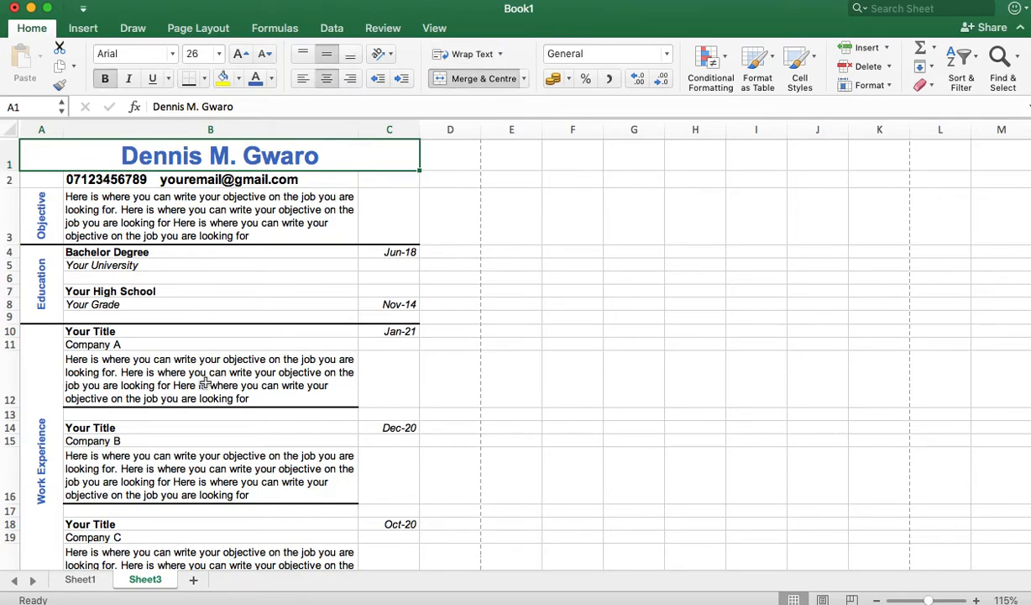
{"action": "scroll", "coordinate": [205, 382], "scroll_direction": "down", "scroll_amount": 2}
{"action": "scroll", "coordinate": [205, 382], "scroll_direction": "up", "scroll_amount": 2}
{"action": "left_click", "coordinate": [397, 229]}
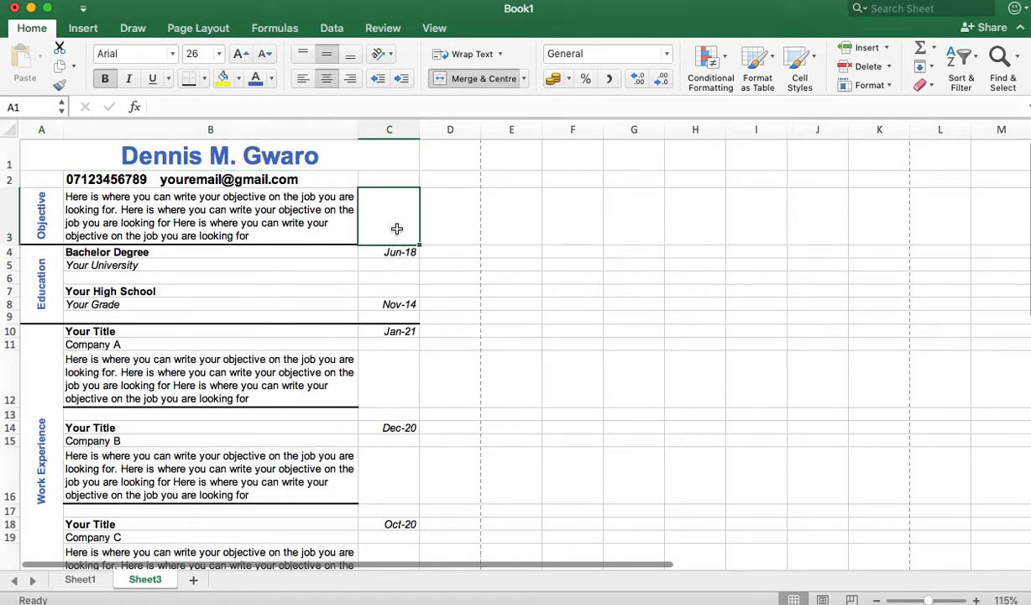
{"action": "left_click", "coordinate": [397, 128]}
{"action": "left_click", "coordinate": [271, 78]}
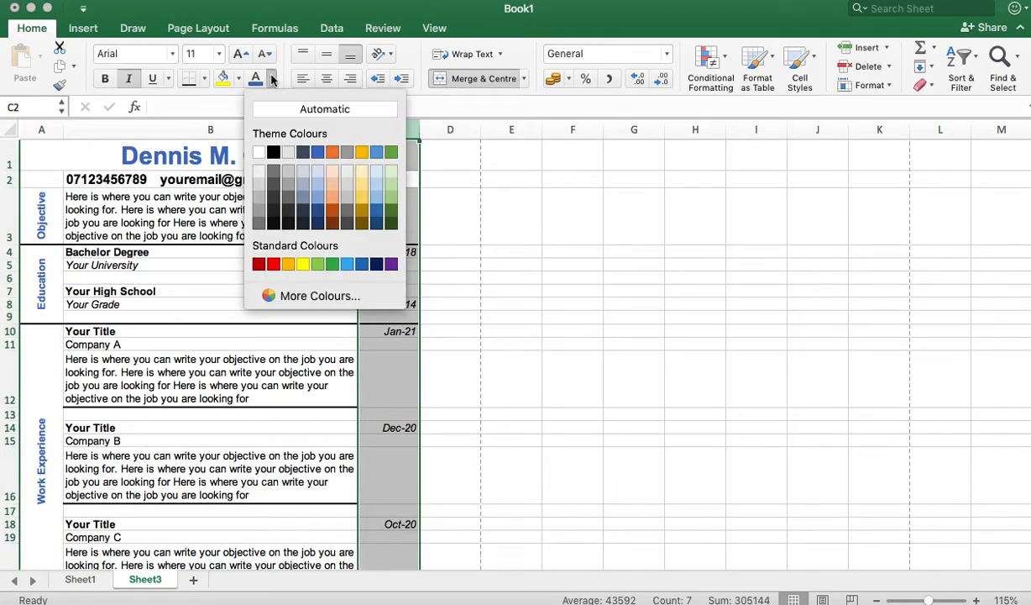
{"action": "left_click", "coordinate": [333, 199]}
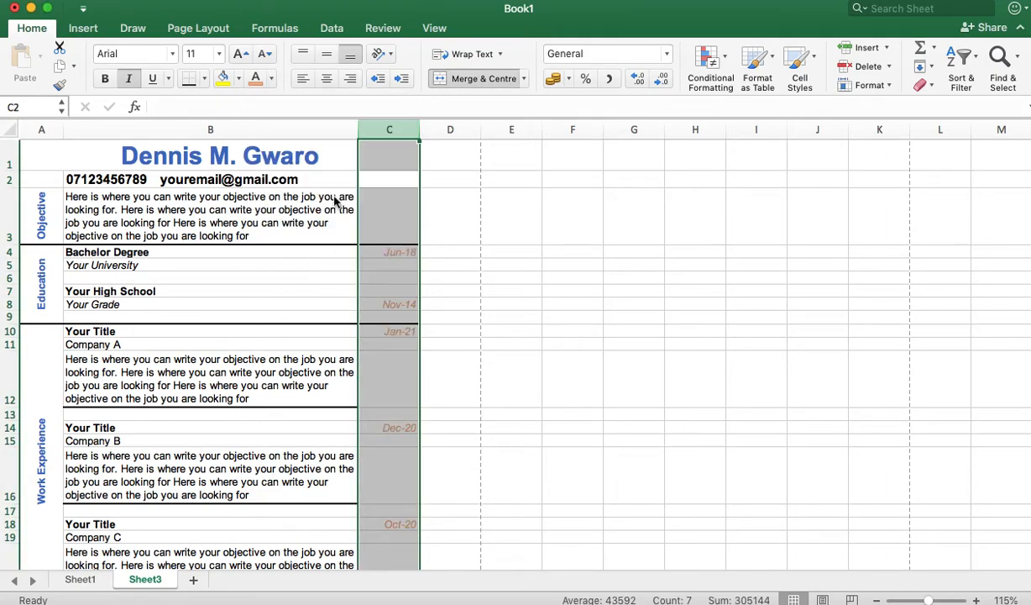
{"action": "left_click", "coordinate": [271, 77]}
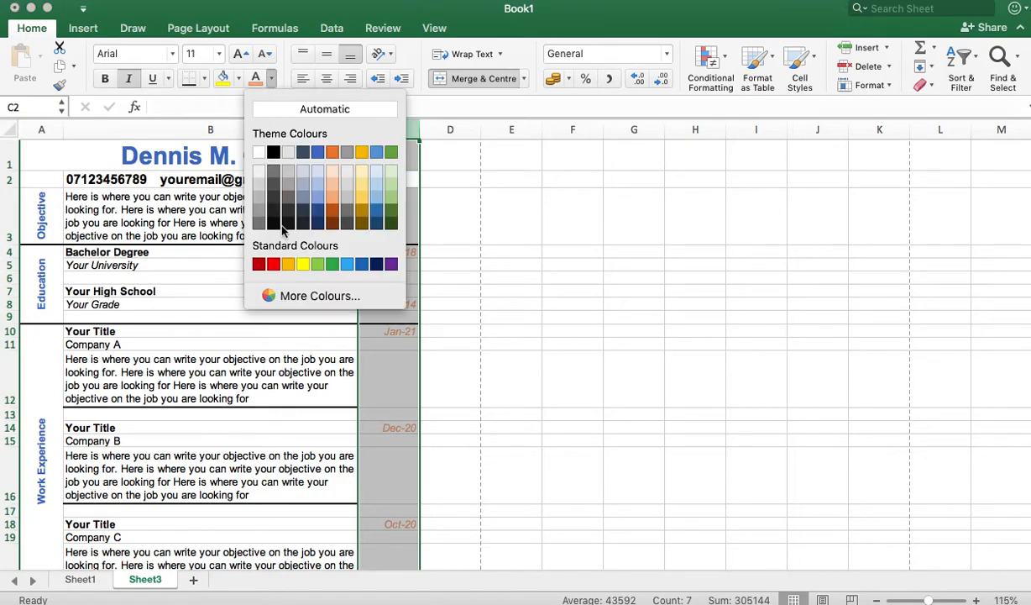
{"action": "left_click", "coordinate": [333, 212]}
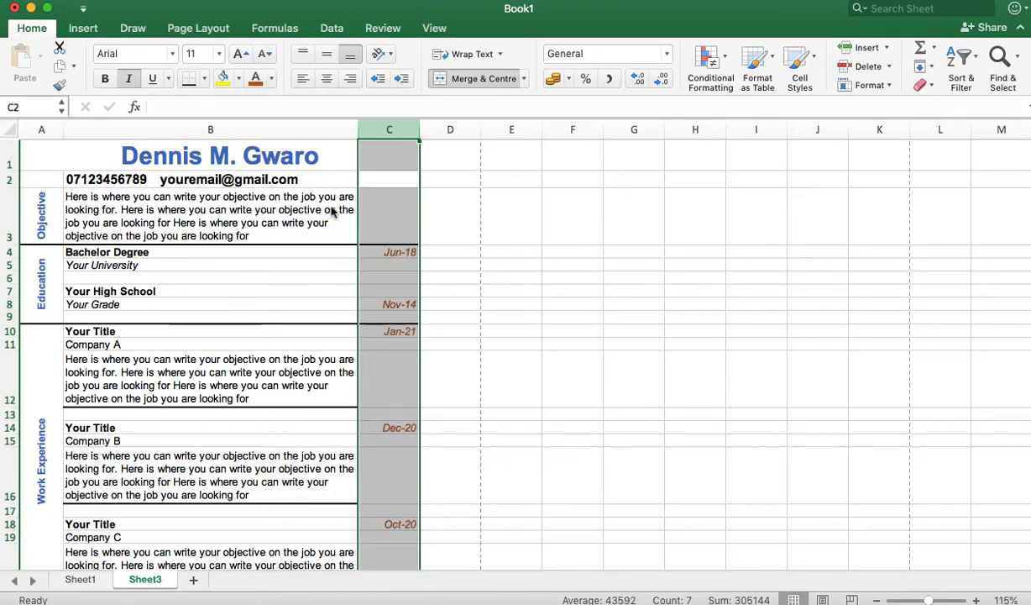
{"action": "left_click", "coordinate": [317, 346]}
{"action": "scroll", "coordinate": [414, 423], "scroll_direction": "down", "scroll_amount": 10}
{"action": "scroll", "coordinate": [414, 424], "scroll_direction": "up", "scroll_amount": 10}
Step: Select the CV range A1:C26
{"action": "left_click", "coordinate": [59, 161]}
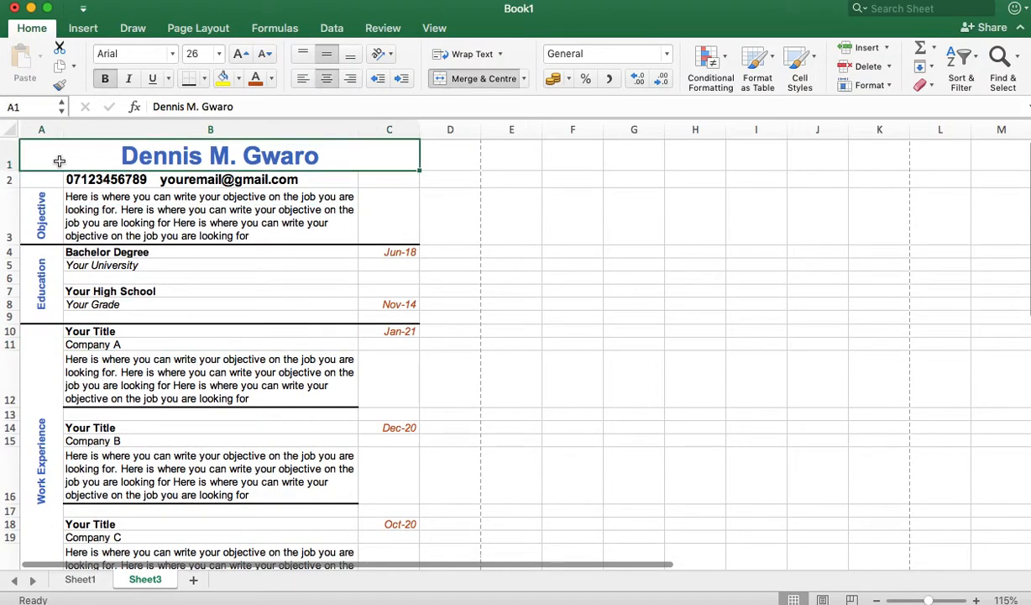
{"action": "scroll", "coordinate": [265, 488], "scroll_direction": "down", "scroll_amount": 10}
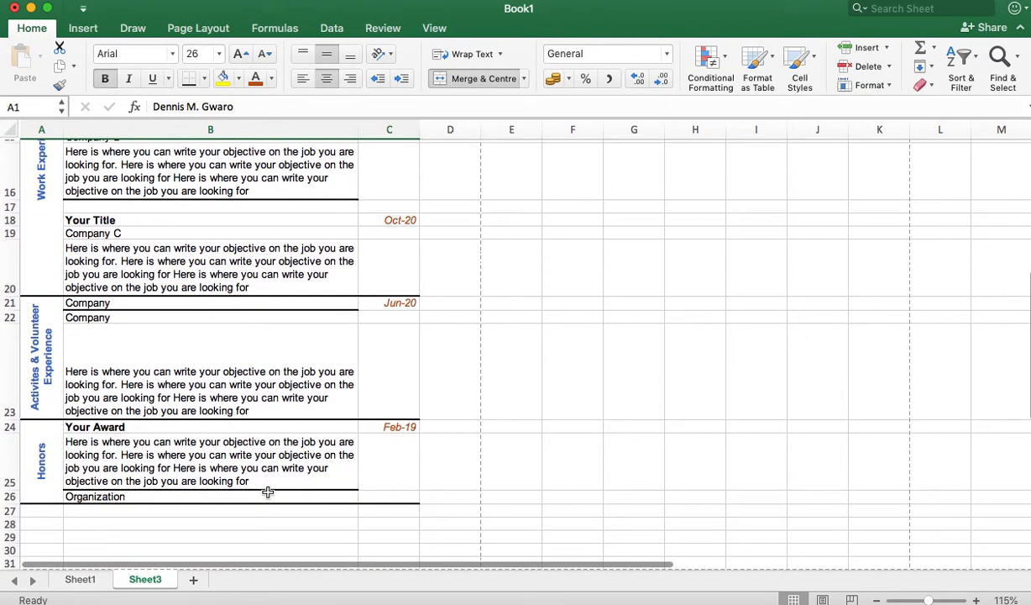
{"action": "left_click", "coordinate": [397, 495], "text": "shift"}
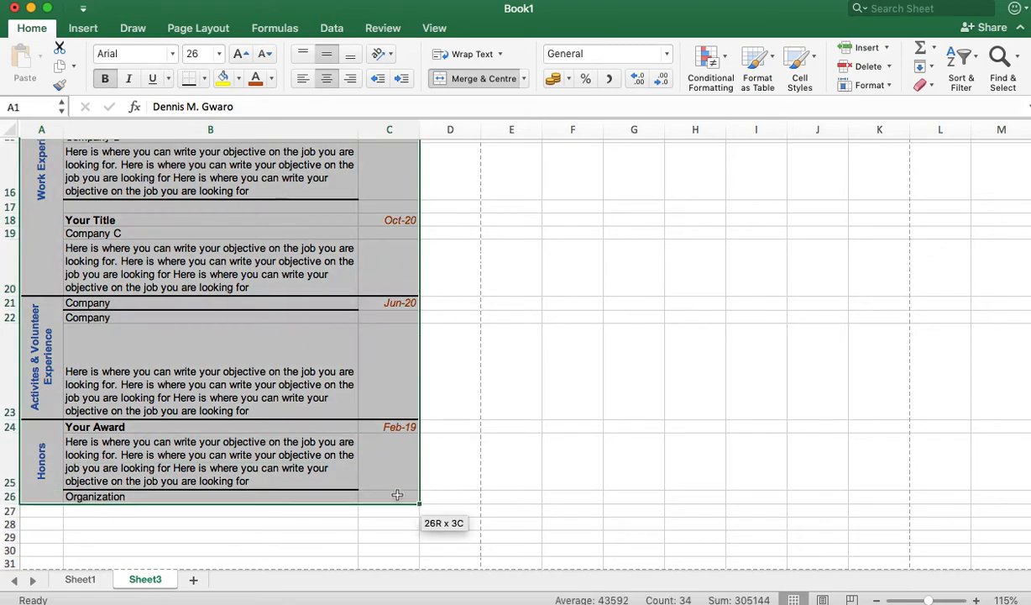
Step: Print only the selection to PDF and open it in Preview
{"action": "left_click", "coordinate": [84, 2]}
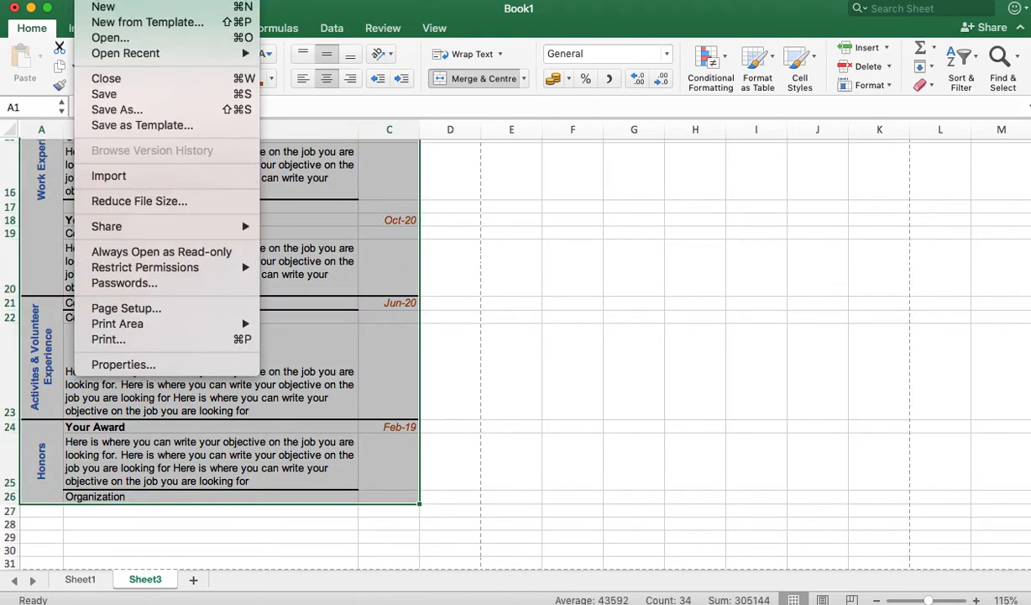
{"action": "left_click", "coordinate": [159, 339]}
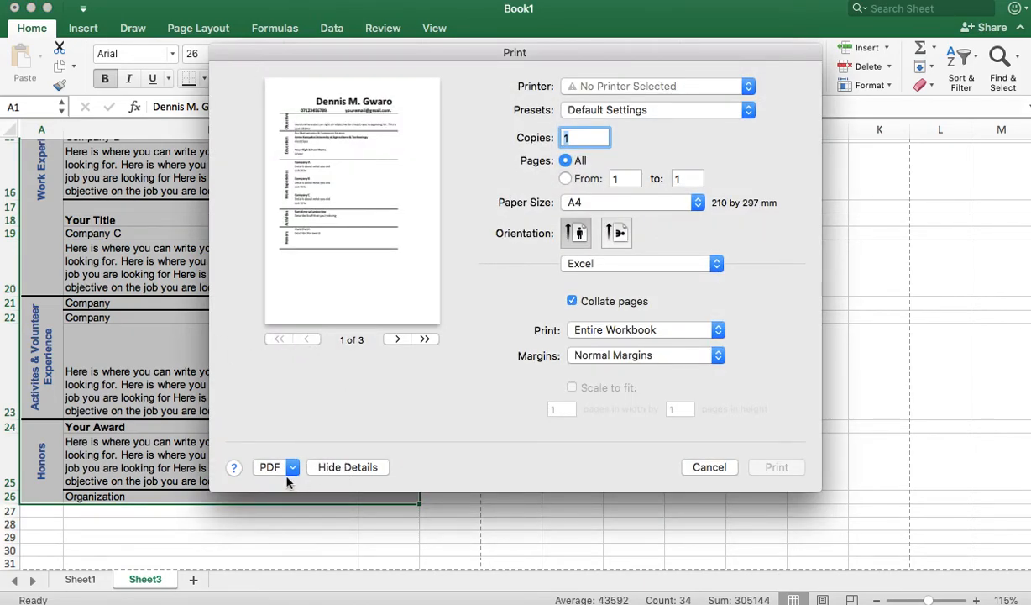
{"action": "left_click", "coordinate": [684, 335]}
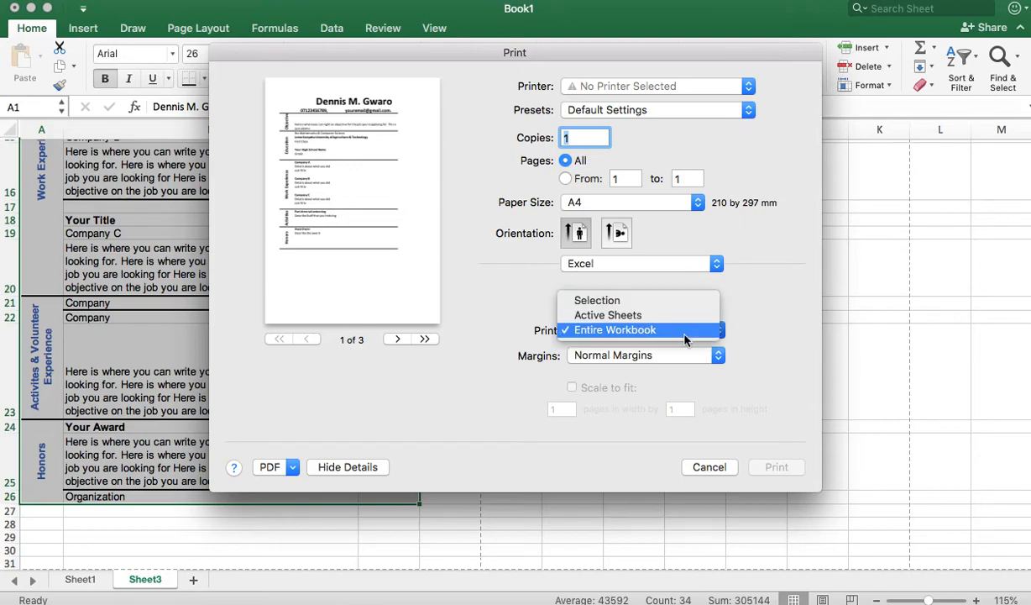
{"action": "left_click", "coordinate": [634, 302]}
{"action": "left_click", "coordinate": [292, 470]}
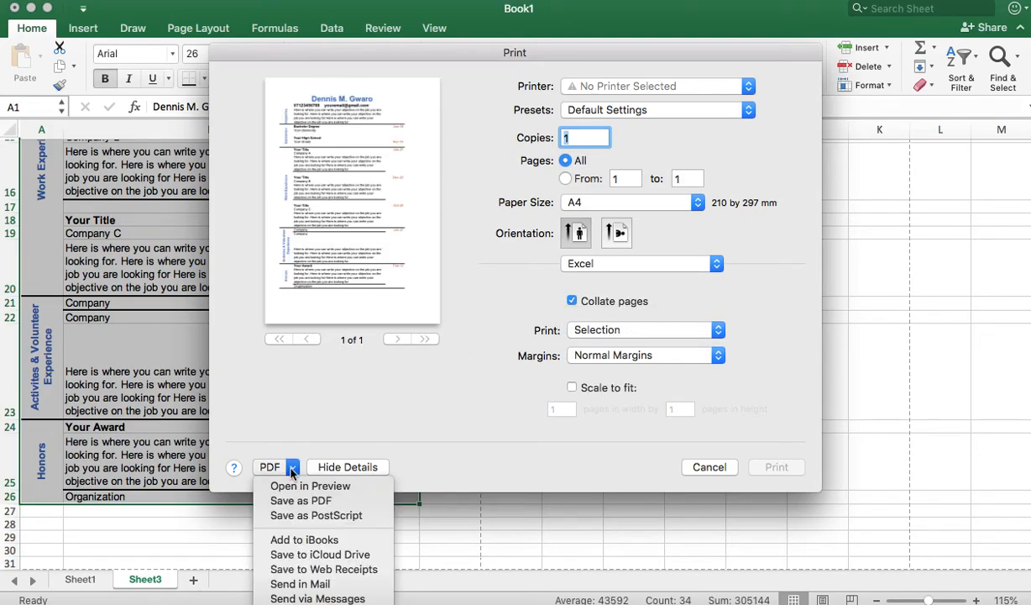
{"action": "left_click", "coordinate": [328, 492]}
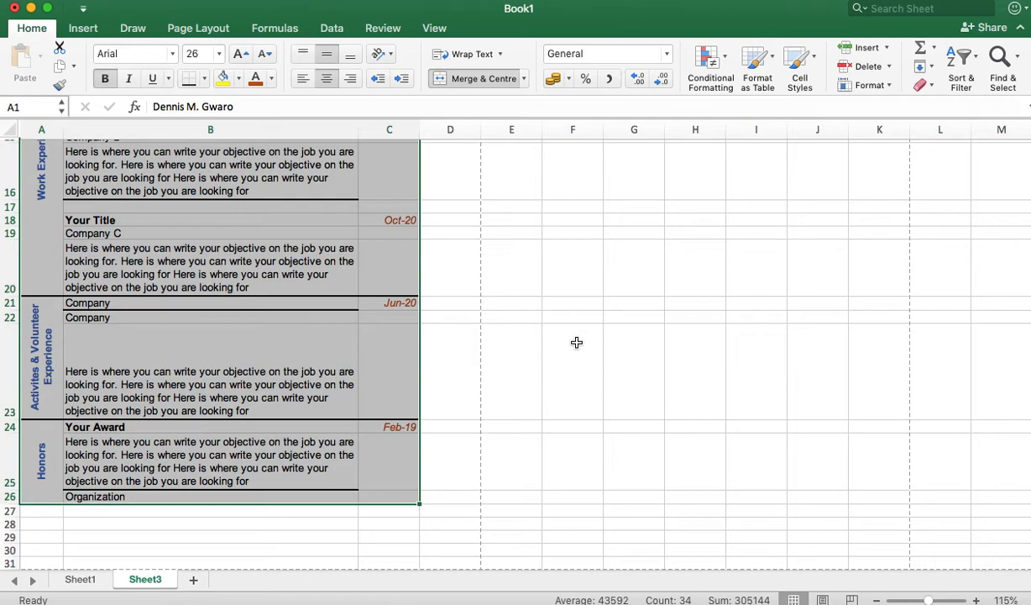
Step: Move the Preview window aside and scroll through Book1.pdf to check the exported CV formatting
{"action": "key", "text": "super+p"}
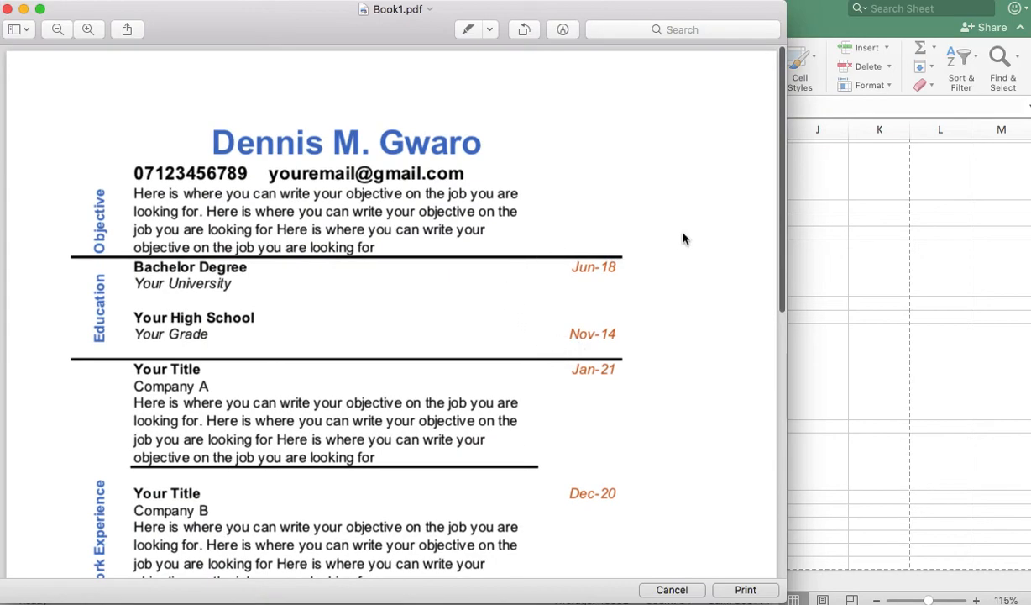
{"action": "left_click_drag", "start_coordinate": [269, 10], "coordinate": [409, 6]}
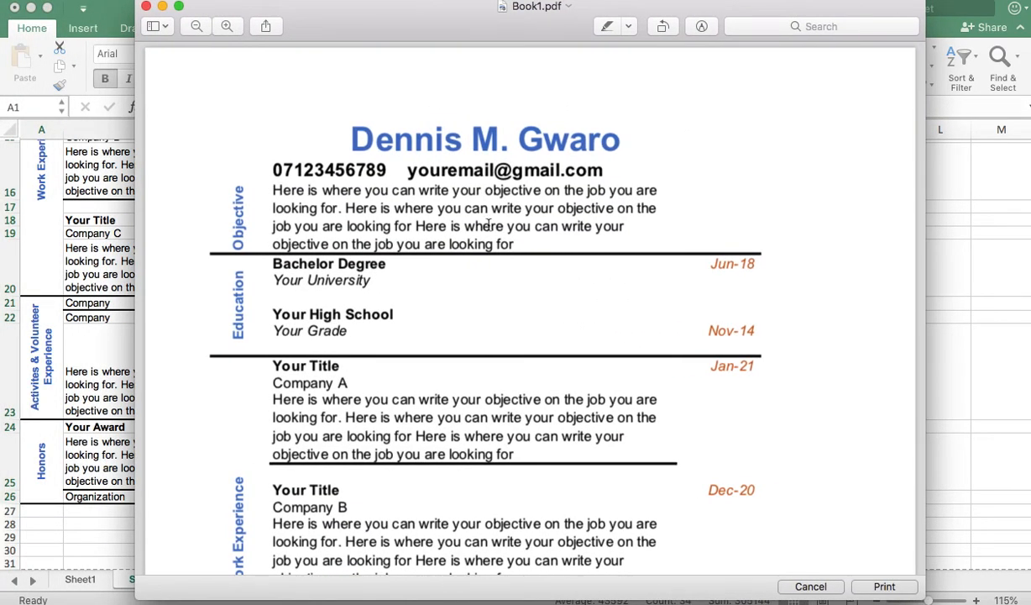
{"action": "scroll", "coordinate": [488, 225], "scroll_direction": "down", "scroll_amount": 10}
{"action": "scroll", "coordinate": [488, 225], "scroll_direction": "down", "scroll_amount": 2}
{"action": "scroll", "coordinate": [488, 225], "scroll_direction": "up", "scroll_amount": 10}
{"action": "scroll", "coordinate": [488, 225], "scroll_direction": "up", "scroll_amount": 3}
{"action": "scroll", "coordinate": [656, 364], "scroll_direction": "down", "scroll_amount": 5}
{"action": "scroll", "coordinate": [656, 364], "scroll_direction": "up", "scroll_amount": 5}
{"action": "scroll", "coordinate": [656, 364], "scroll_direction": "down", "scroll_amount": 18}
{"action": "scroll", "coordinate": [656, 364], "scroll_direction": "up", "scroll_amount": 12}
{"action": "scroll", "coordinate": [656, 364], "scroll_direction": "up", "scroll_amount": 6}
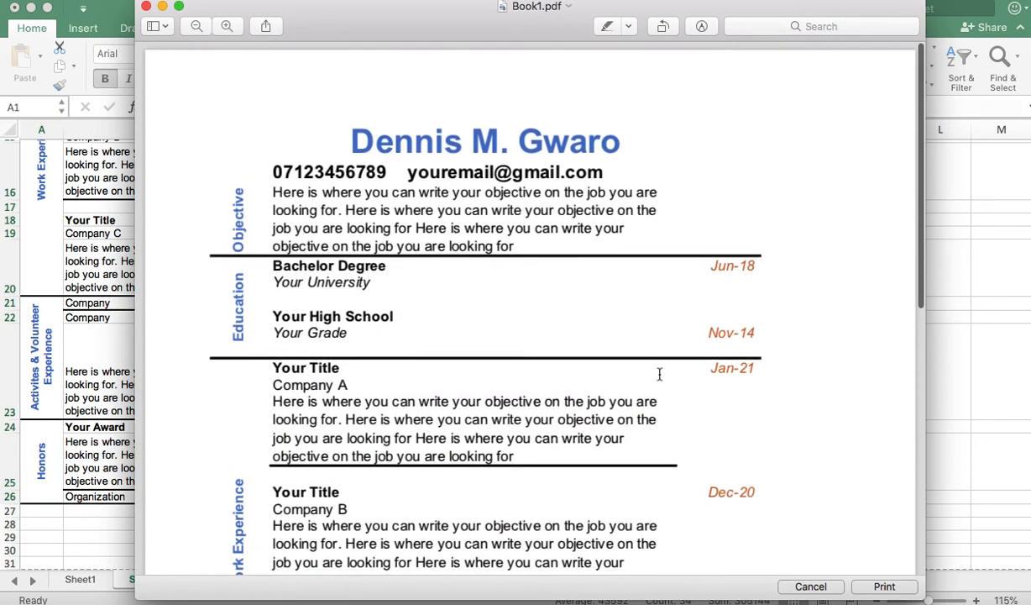